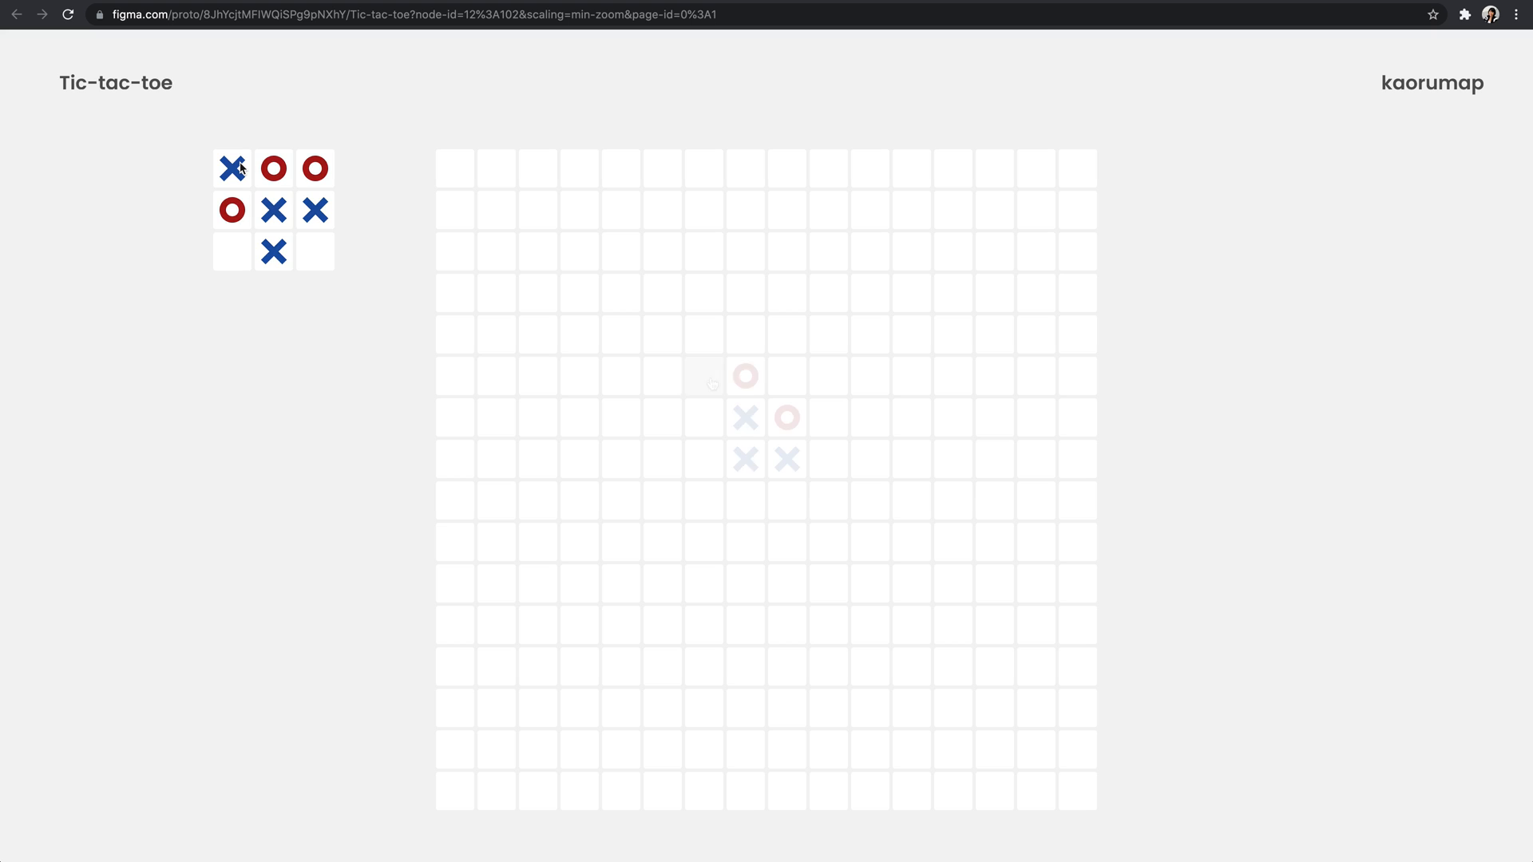
Step: Try out the finished tic-tac-toe prototype by playing several moves on the large board
{"action": "left_click", "coordinate": [708, 471]}
{"action": "left_click", "coordinate": [838, 473]}
{"action": "left_click", "coordinate": [706, 338]}
{"action": "left_click", "coordinate": [789, 385]}
{"action": "left_click", "coordinate": [838, 383]}
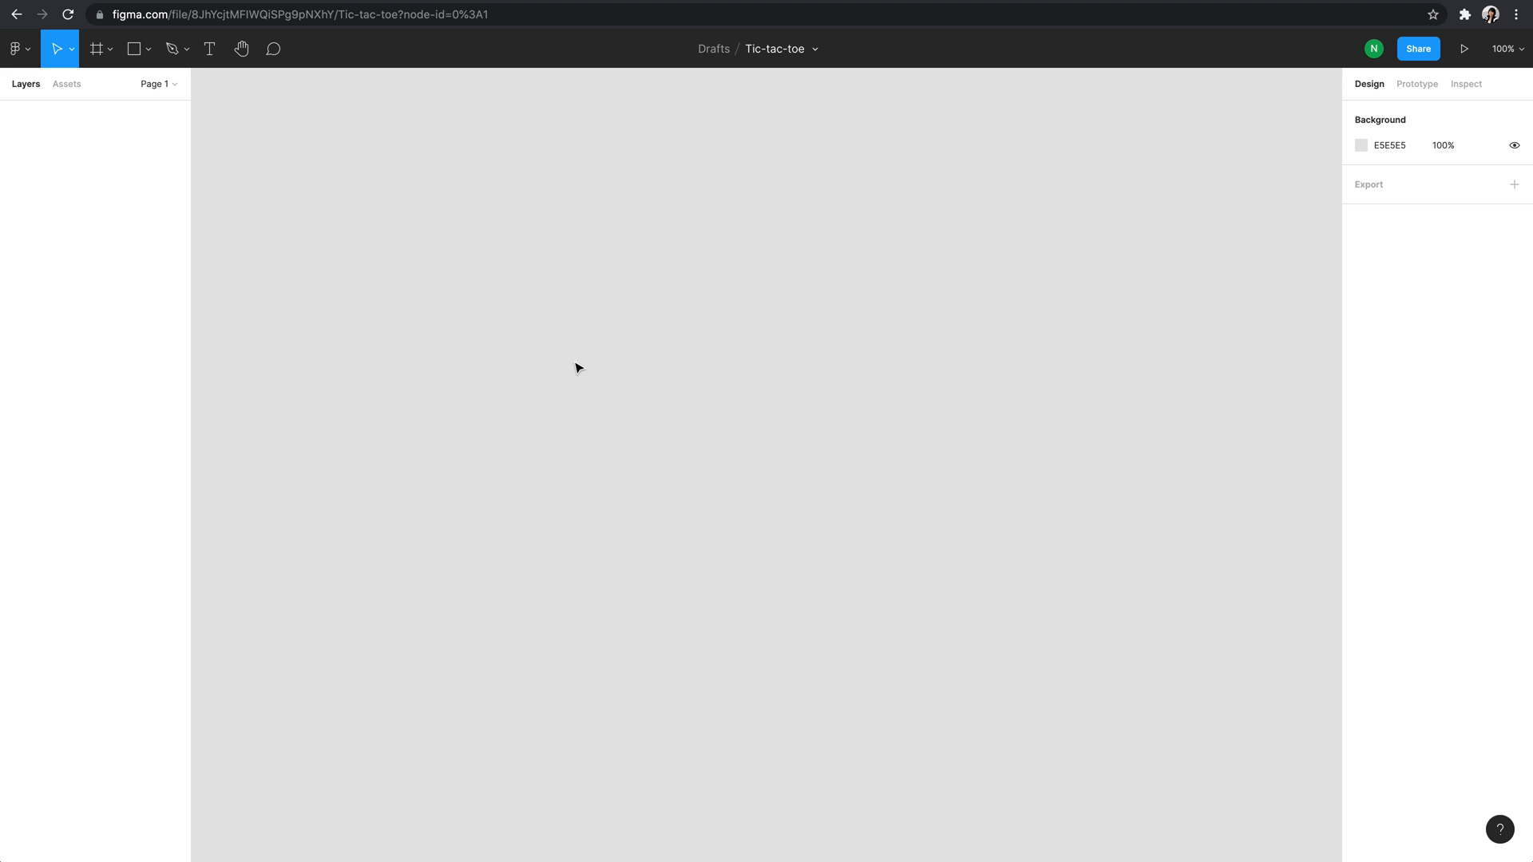
Step: Draw a 48 × 48 square on the empty canvas and give it a corner radius of 3
{"action": "left_click", "coordinate": [136, 53]}
{"action": "left_click", "coordinate": [572, 318]}
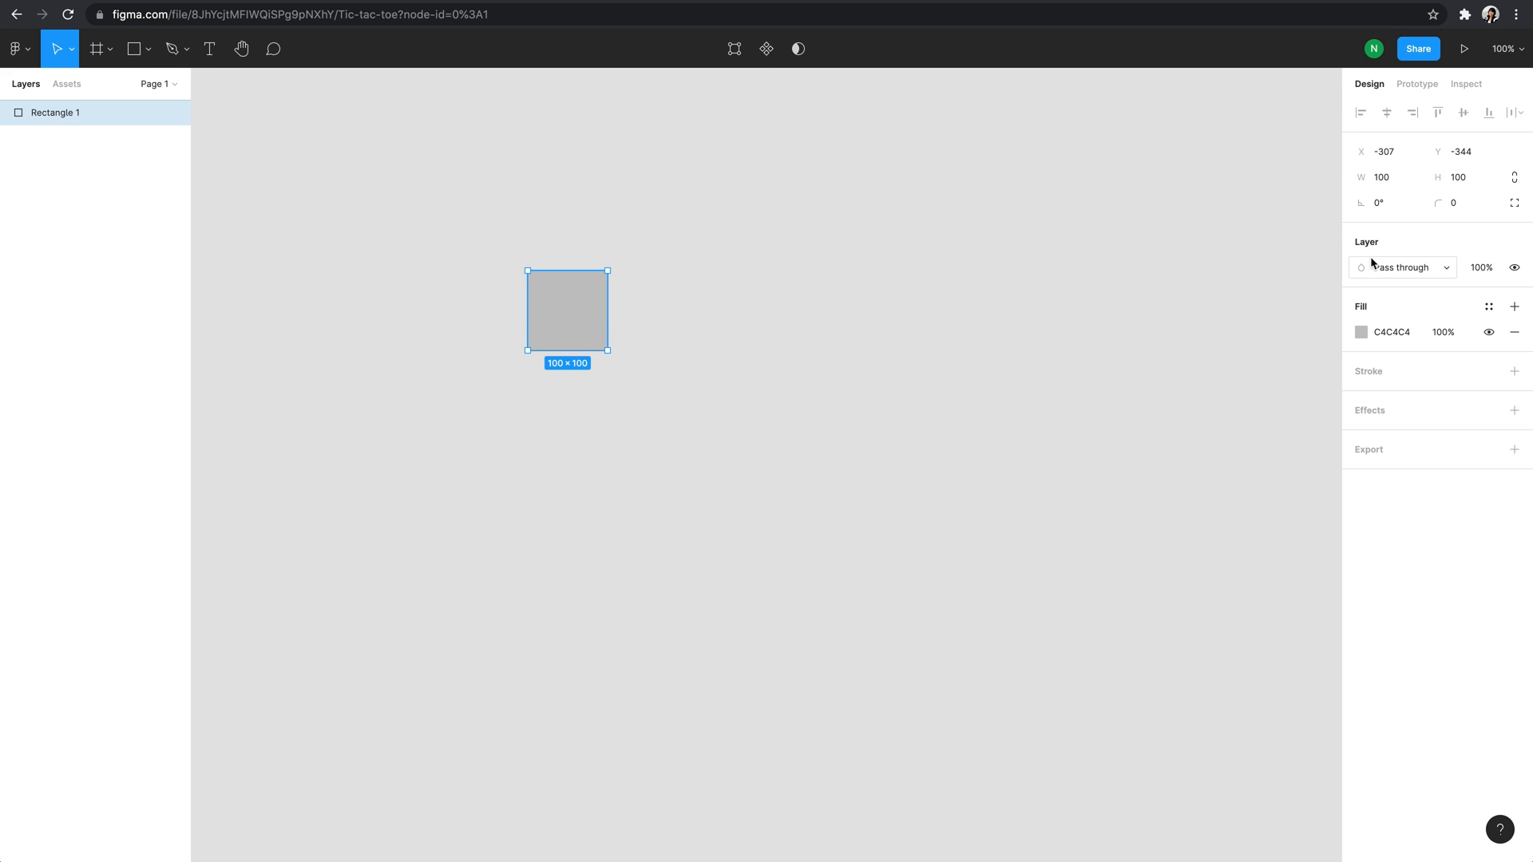
{"action": "left_click", "coordinate": [1387, 184]}
{"action": "type", "text": "48"}
{"action": "key", "text": "Tab"}
{"action": "type", "text": "48"}
{"action": "key", "text": "Return"}
{"action": "key", "text": "shift+2"}
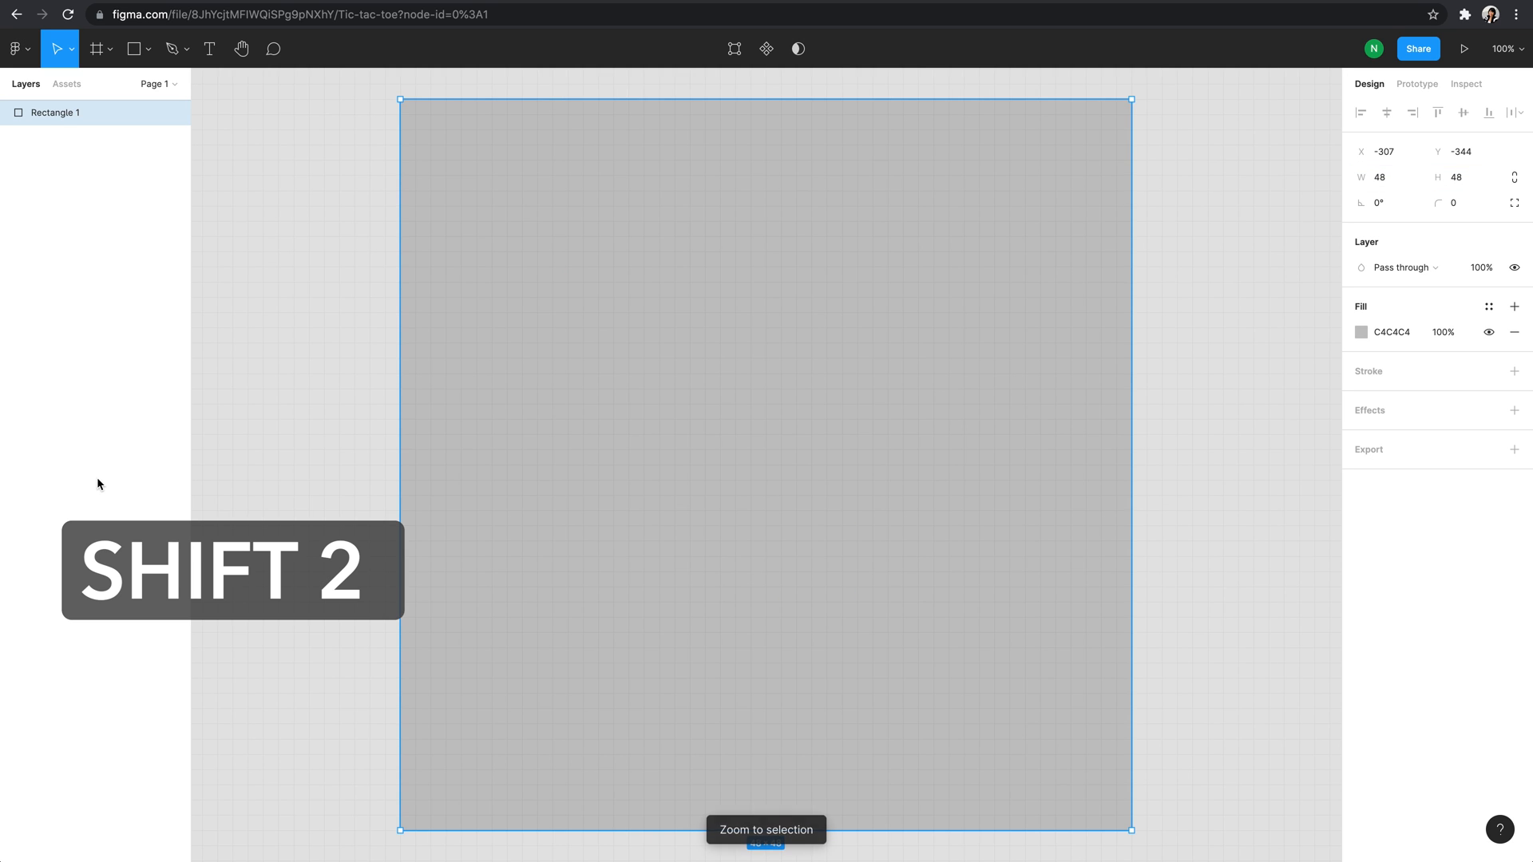
{"action": "left_click", "coordinate": [1459, 203]}
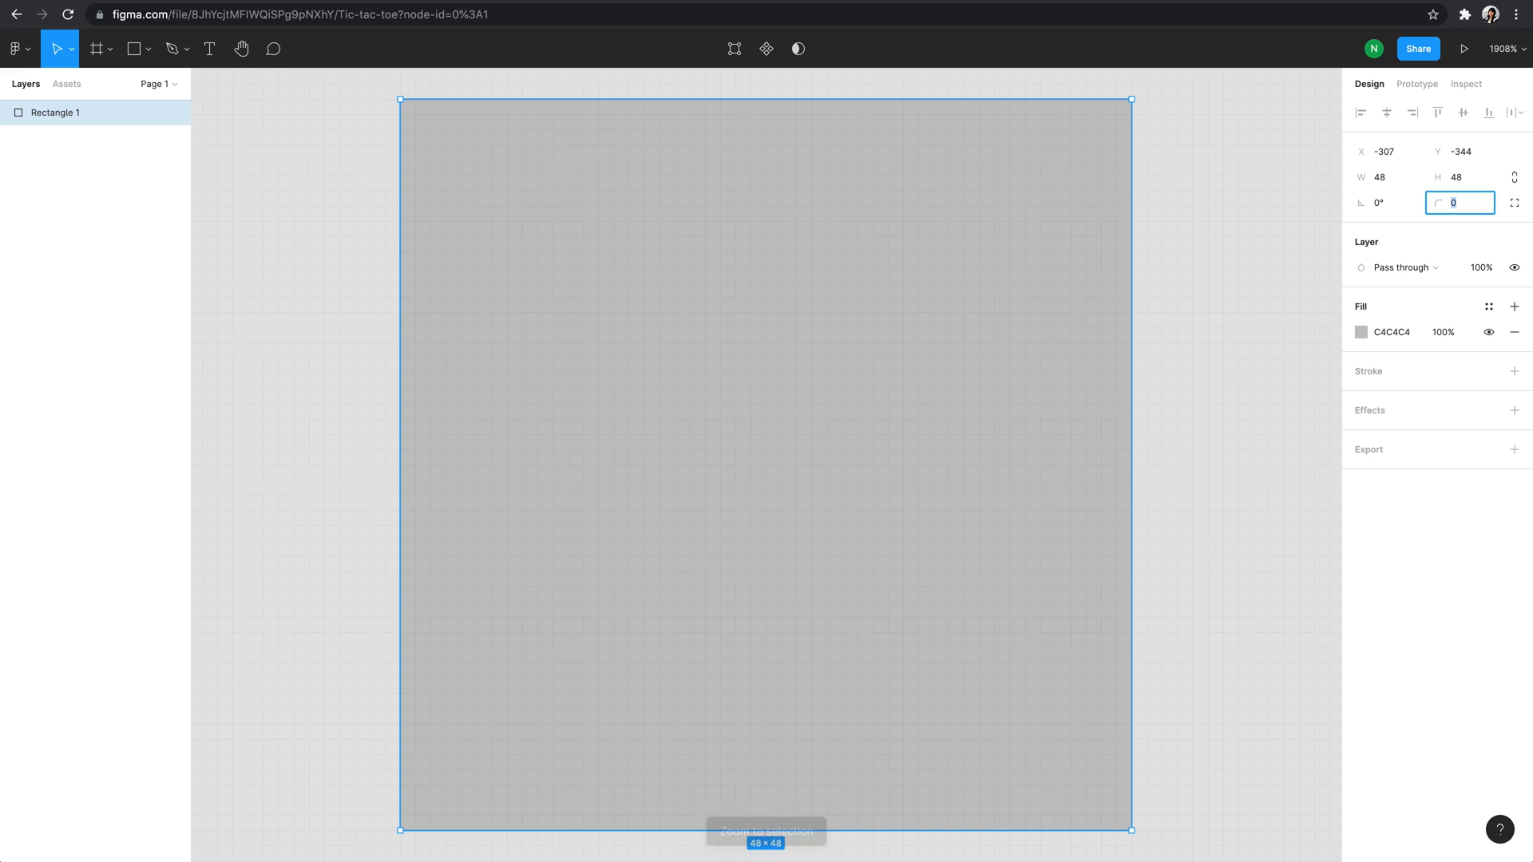
{"action": "key", "text": "Return"}
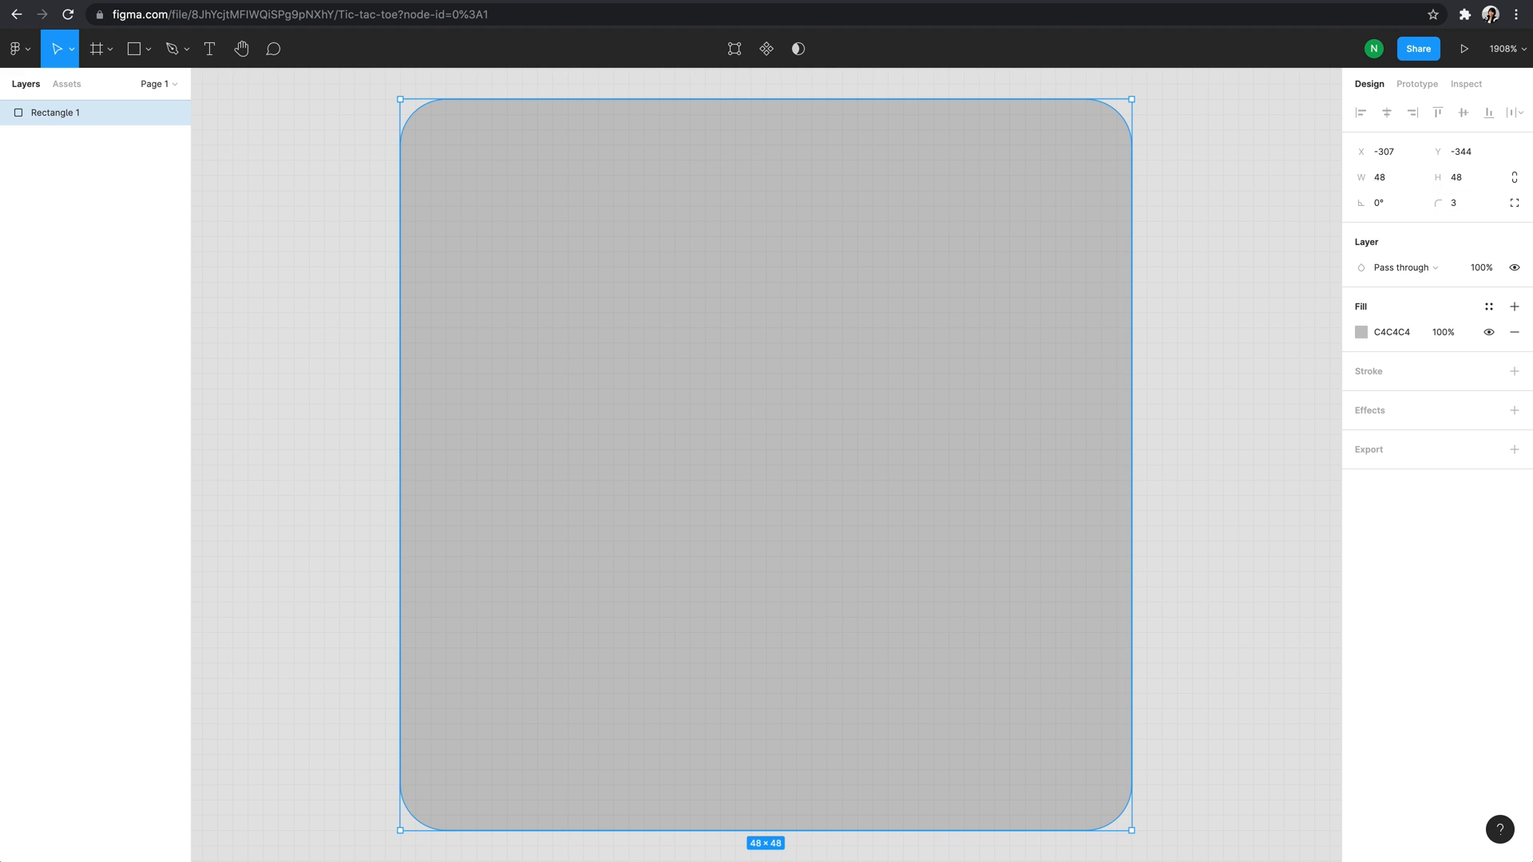
Step: Place a copy of the rounded square to its right and fill the original with white FFFFFF
{"action": "scroll", "coordinate": [440, 559], "scroll_direction": "down", "scroll_amount": 5}
{"action": "left_click_drag", "start_coordinate": [441, 560], "coordinate": [821, 554]}
{"action": "left_click", "coordinate": [504, 541]}
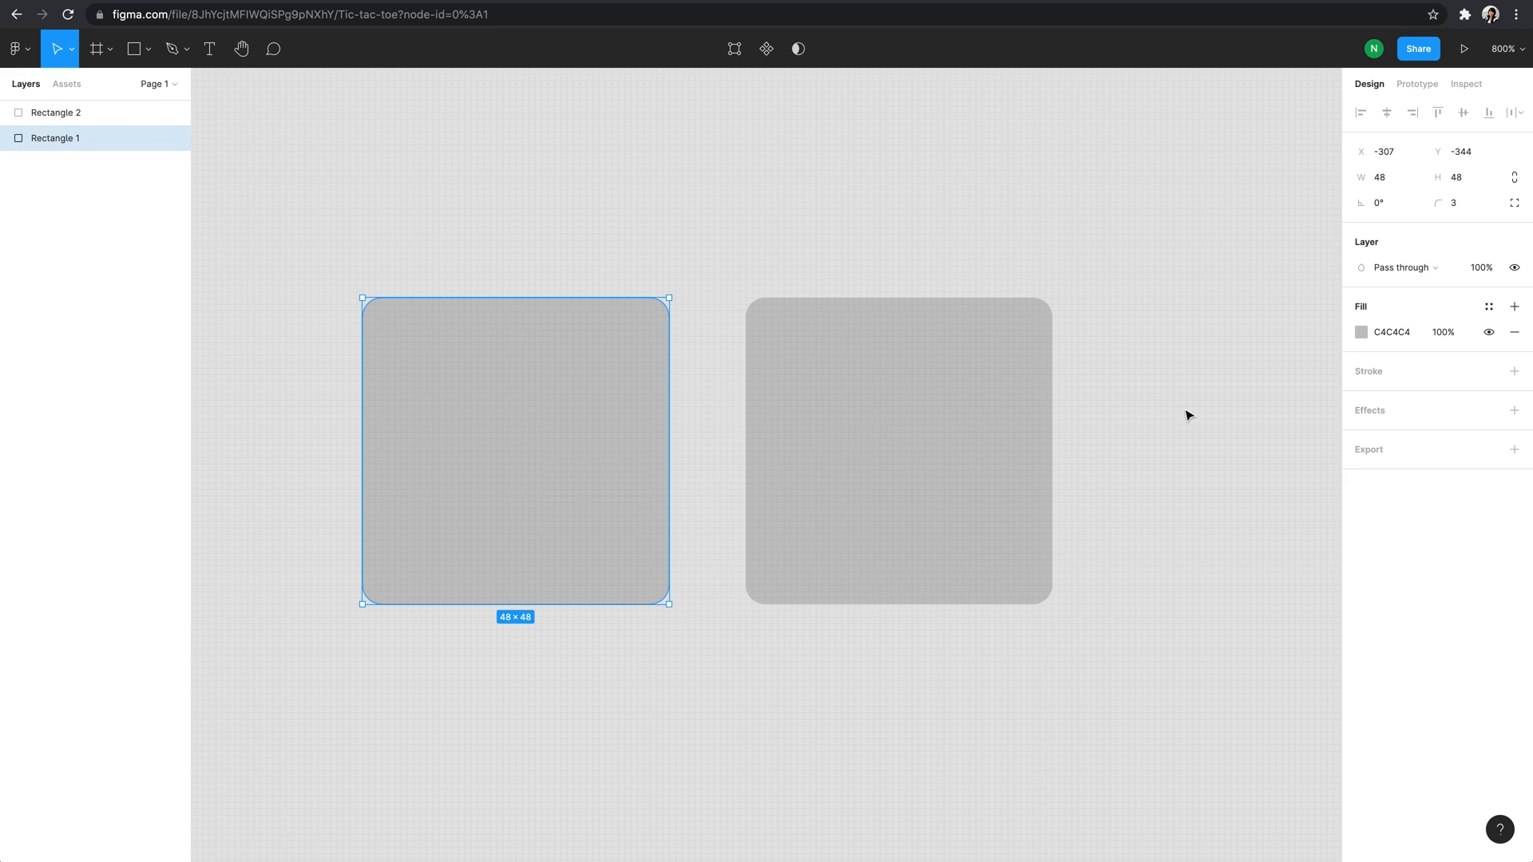
{"action": "left_click", "coordinate": [1362, 332]}
{"action": "left_click_drag", "start_coordinate": [1238, 397], "coordinate": [1072, 334]}
Step: Fill the copied square with light grey DCDCDC
{"action": "left_click", "coordinate": [1038, 335]}
{"action": "left_click", "coordinate": [1359, 332]}
{"action": "left_click_drag", "start_coordinate": [1174, 397], "coordinate": [1146, 383]}
Step: Duplicate the white square to the right of the grey one, level and evenly spaced with the other two
{"action": "left_click", "coordinate": [410, 548]}
{"action": "scroll", "coordinate": [410, 548], "scroll_direction": "right", "scroll_amount": 3}
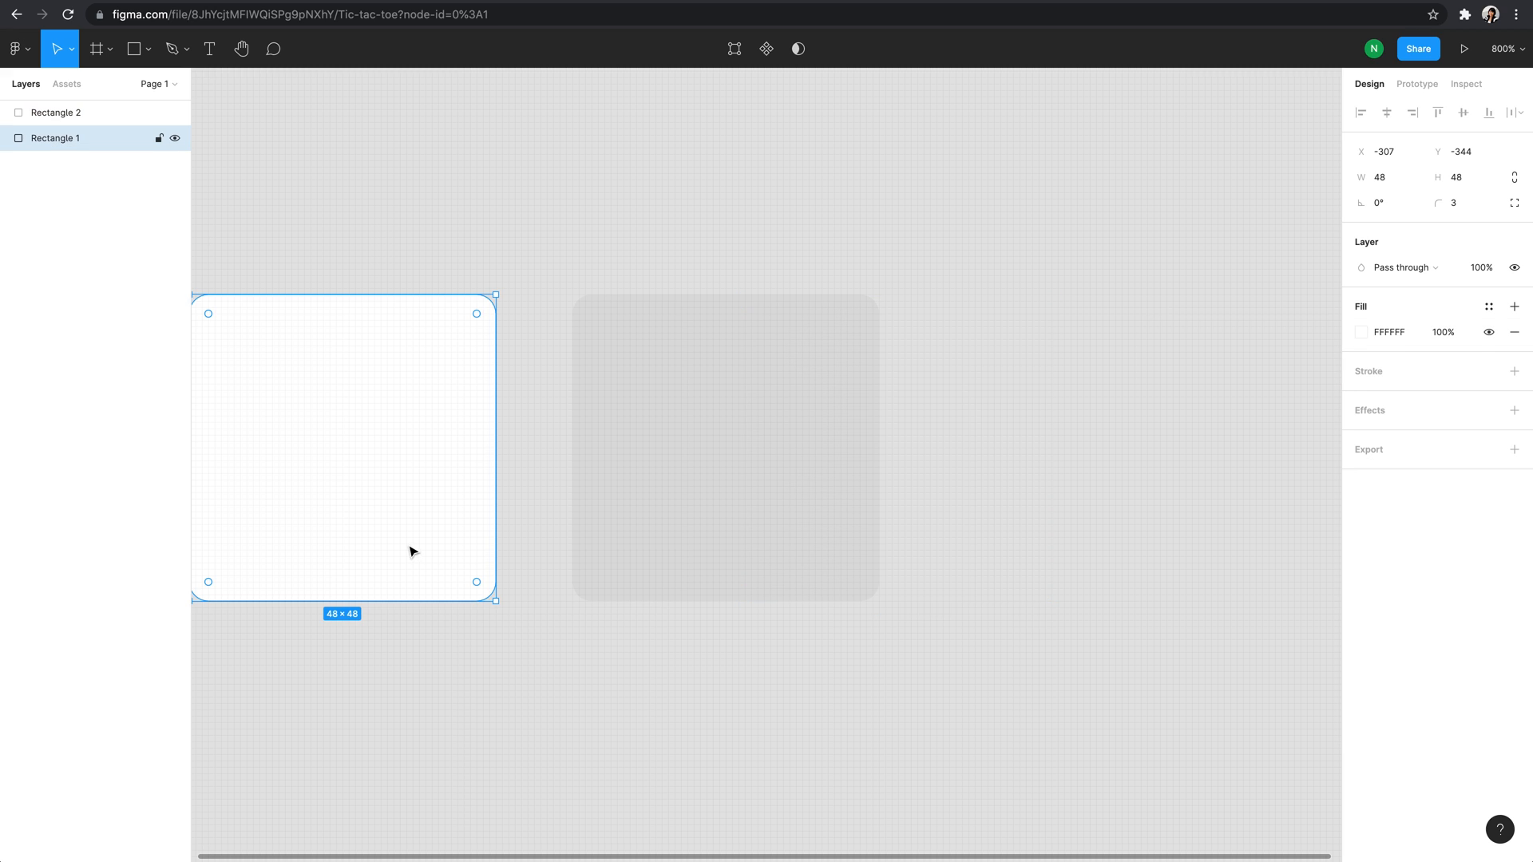
{"action": "left_click_drag", "start_coordinate": [359, 479], "coordinate": [1126, 478]}
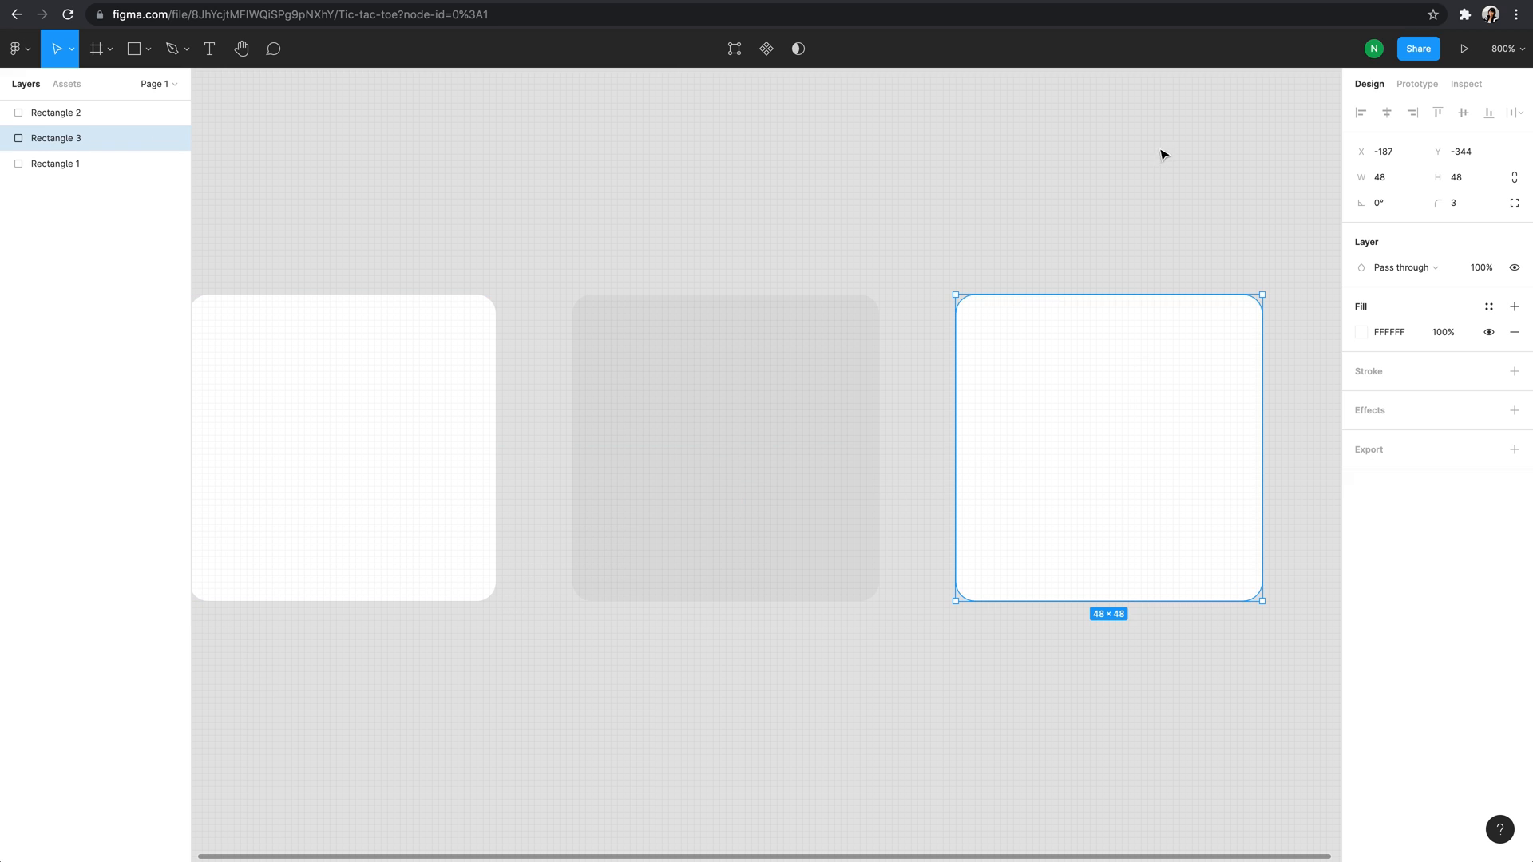
Step: Draw a 36 × 36 diagonal line above the third square with the Pen tool and set its stroke width to 8
{"action": "scroll", "coordinate": [1165, 128], "scroll_direction": "left", "scroll_amount": 5}
{"action": "scroll", "coordinate": [1165, 127], "scroll_direction": "up", "scroll_amount": 4}
{"action": "left_click", "coordinate": [171, 50]}
{"action": "left_click", "coordinate": [782, 174]}
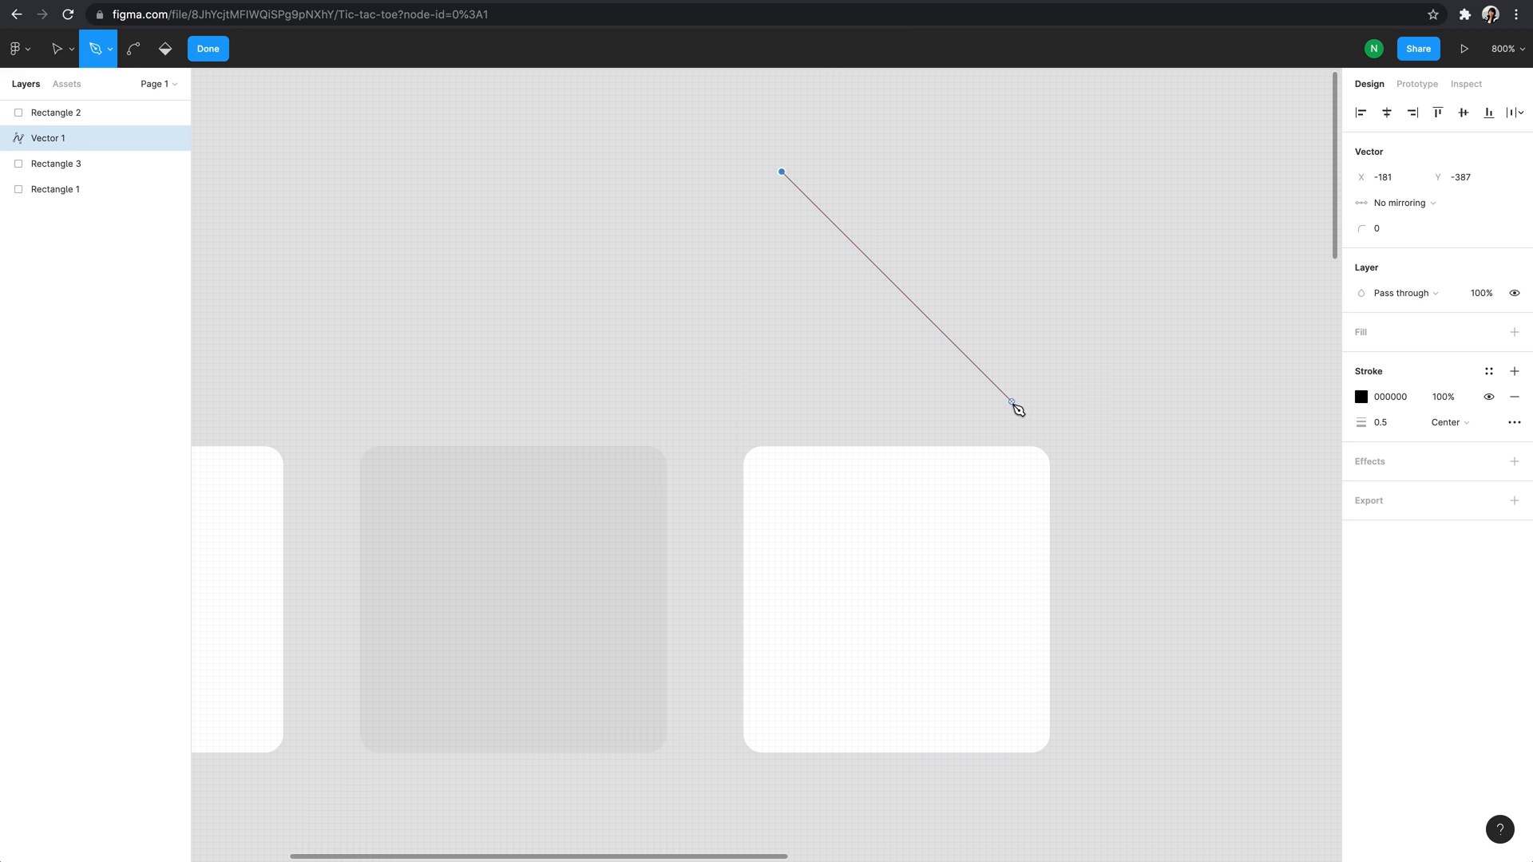
{"action": "left_click", "coordinate": [1012, 403]}
{"action": "key", "text": "Escape"}
{"action": "key", "text": "Escape"}
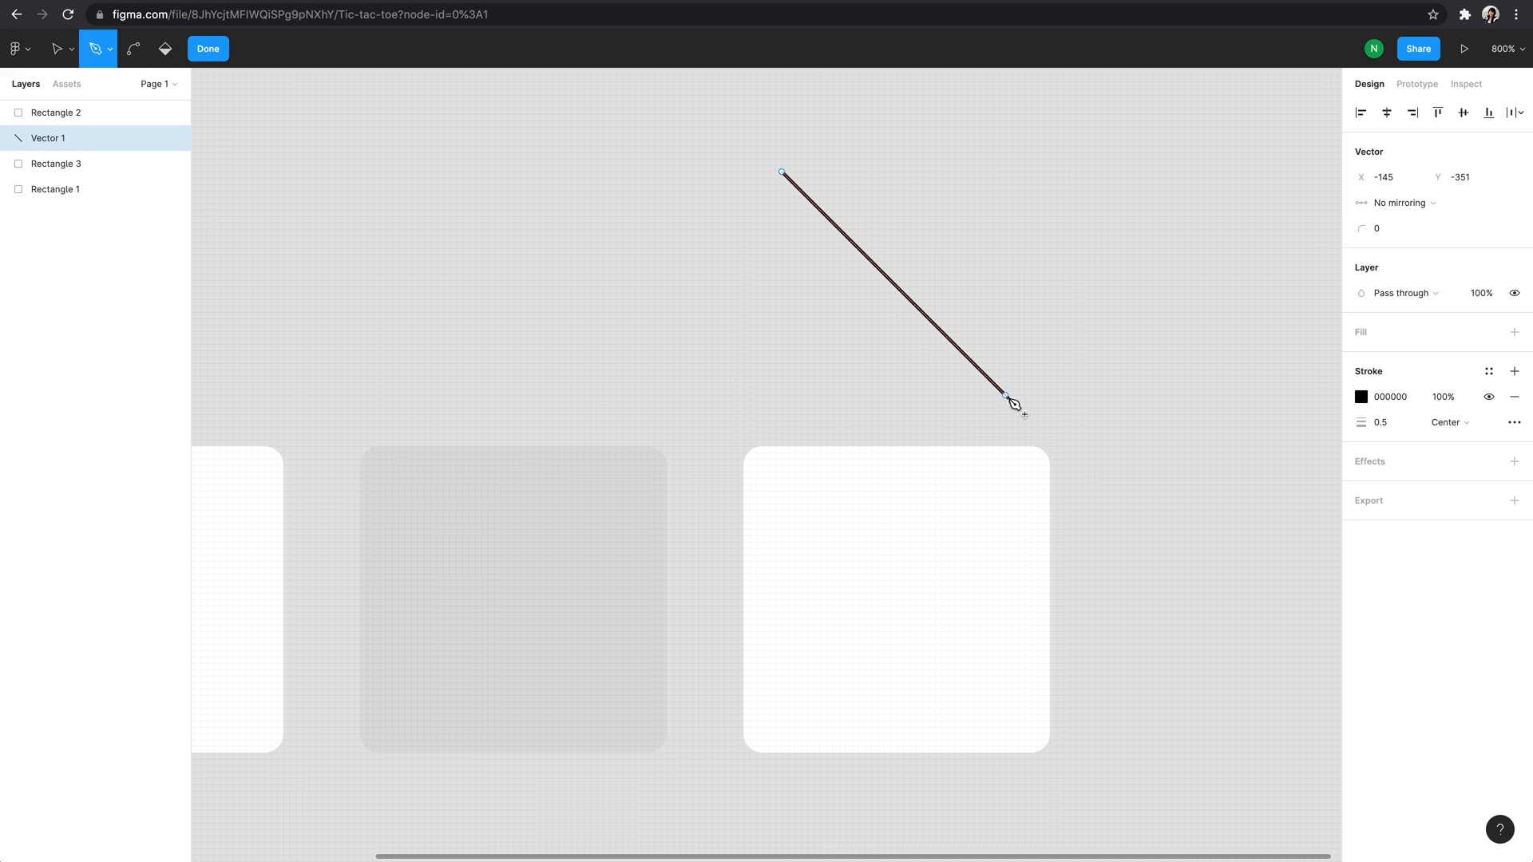
{"action": "left_click", "coordinate": [1382, 397]}
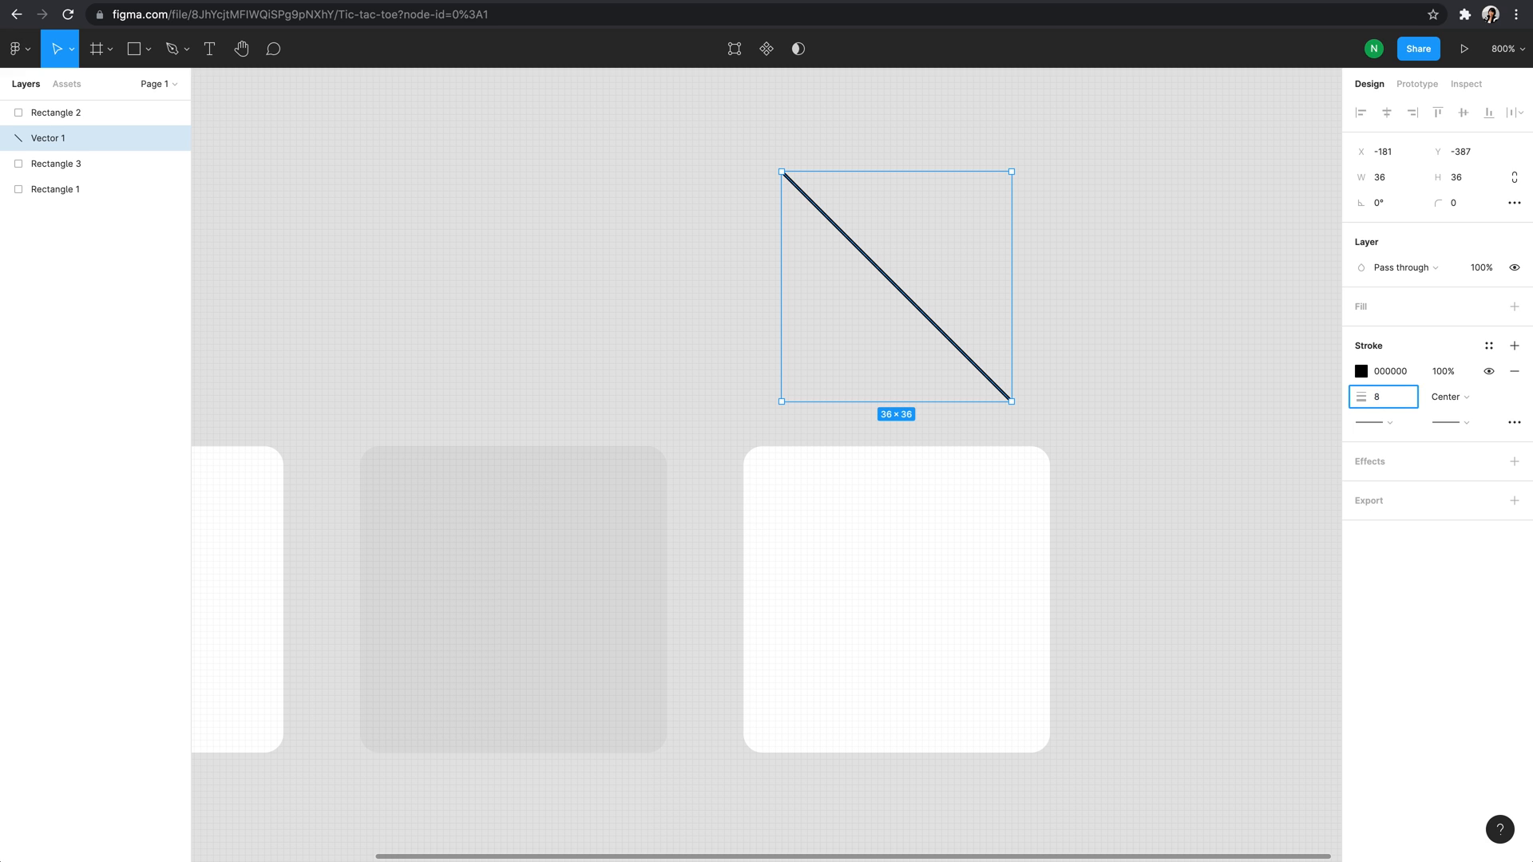
{"action": "key", "text": "Return"}
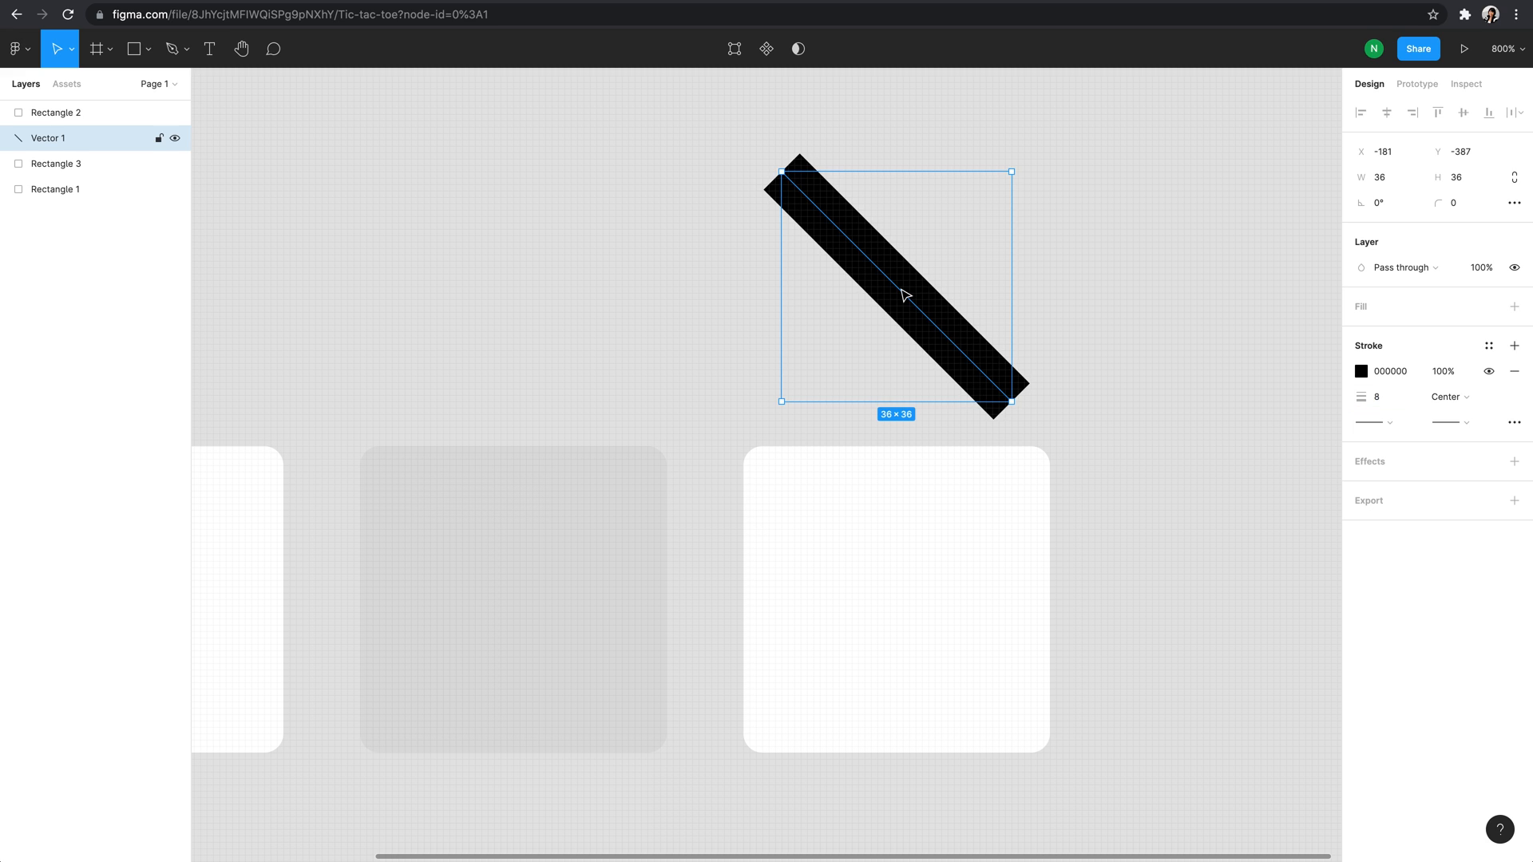
Step: Duplicate the line flipped vertically to form an X and move both lines onto the third white square
{"action": "key", "text": "super+d"}
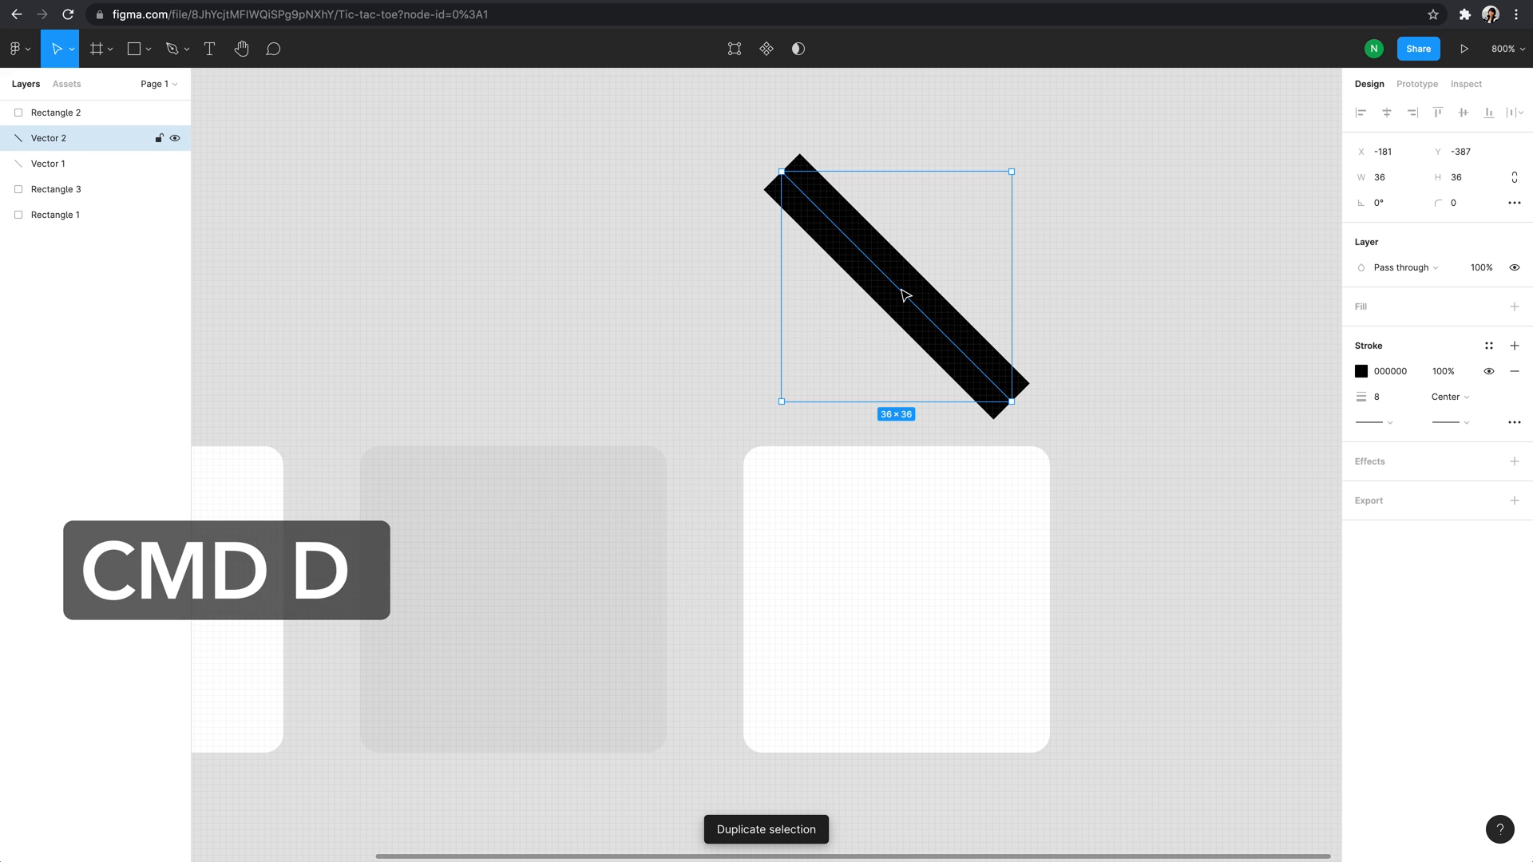
{"action": "right_click", "coordinate": [903, 293]}
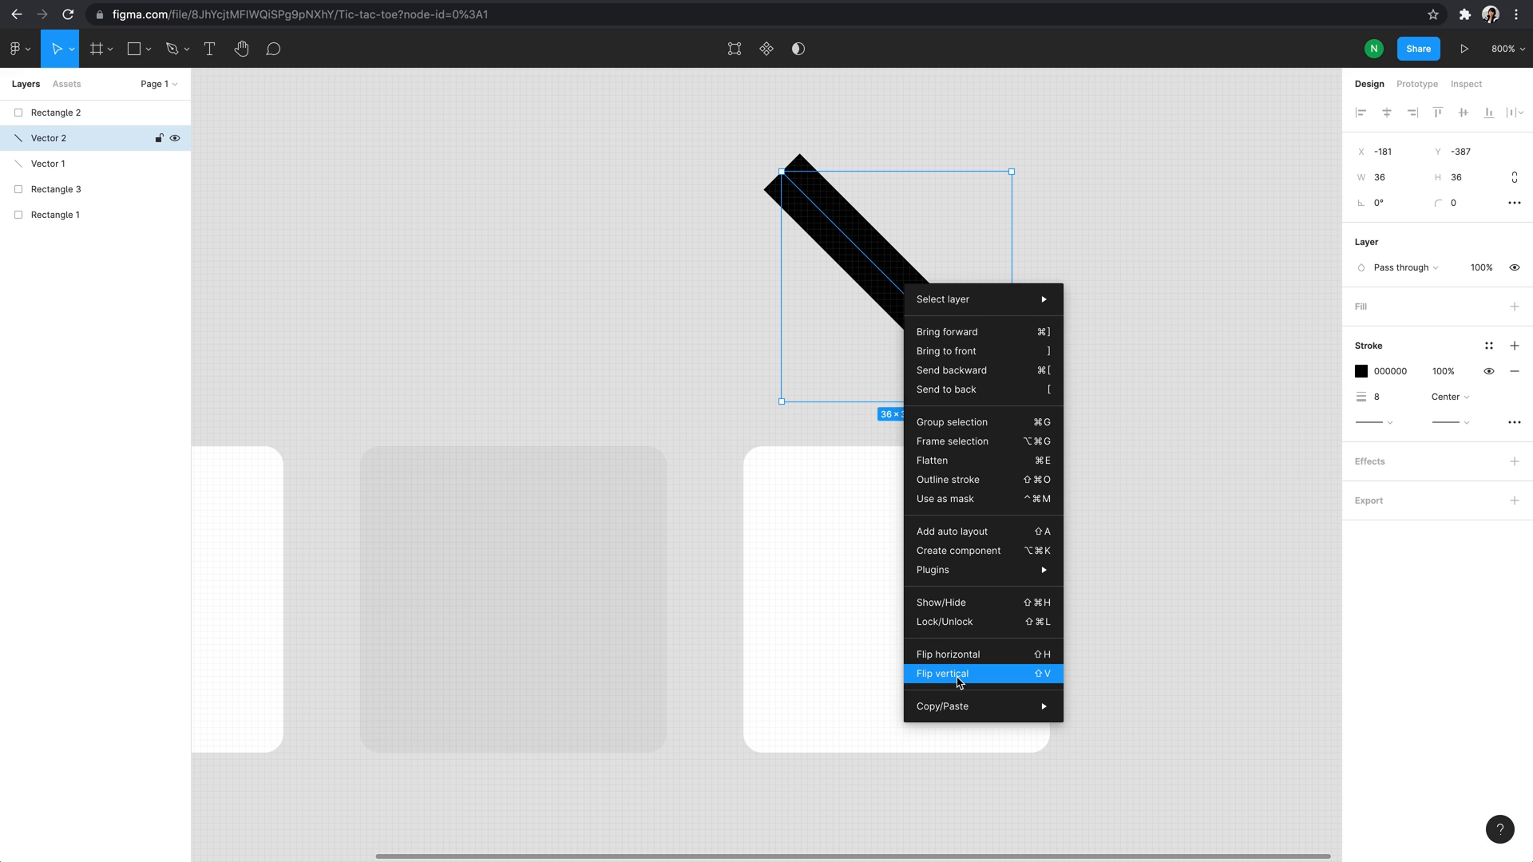
{"action": "left_click", "coordinate": [958, 675]}
{"action": "left_click_drag", "start_coordinate": [1068, 250], "coordinate": [822, 364]}
{"action": "left_click_drag", "start_coordinate": [935, 323], "coordinate": [948, 639]}
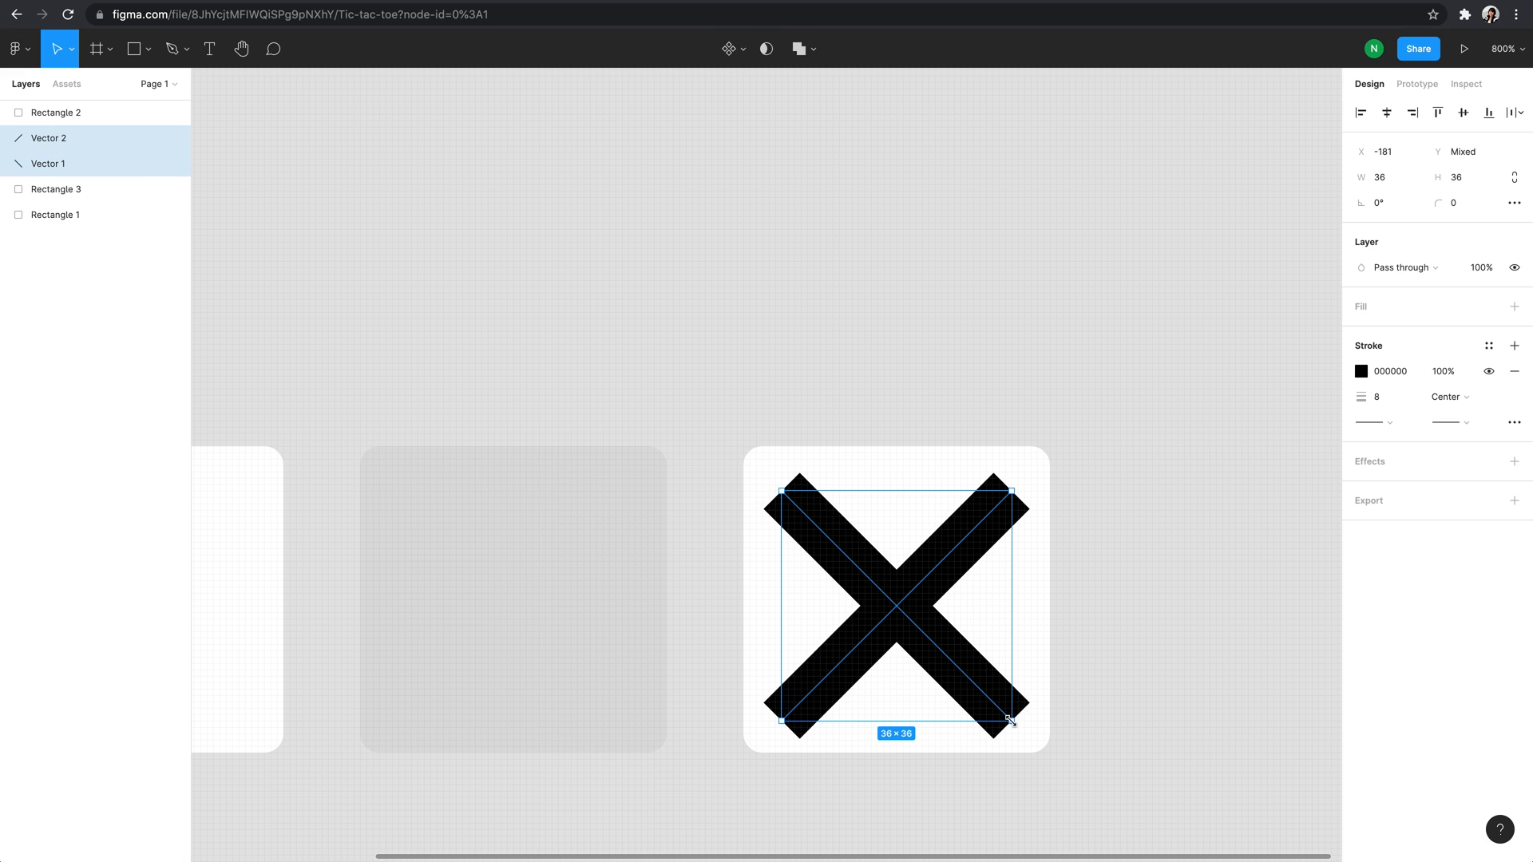
Step: Scale the X's two lines down to 30 × 30 and combine them into one shape with Union
{"action": "left_click_drag", "start_coordinate": [1010, 721], "coordinate": [992, 695]}
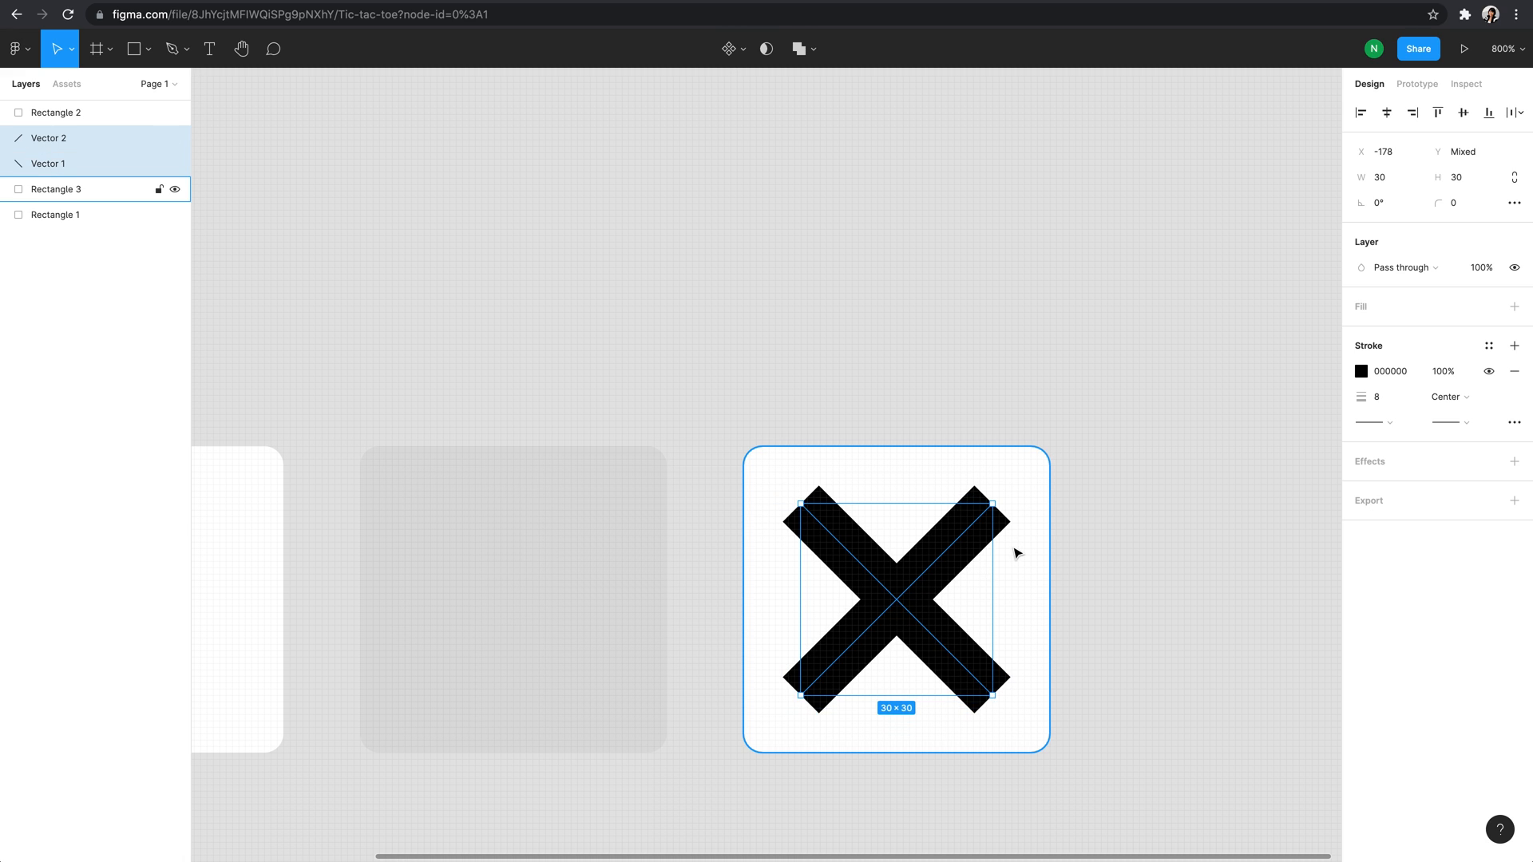
{"action": "left_click", "coordinate": [799, 50]}
{"action": "left_click", "coordinate": [1173, 660]}
Step: Duplicate the white square behind the X and place the copy directly below it
{"action": "scroll", "coordinate": [1118, 479], "scroll_direction": "down", "scroll_amount": 5}
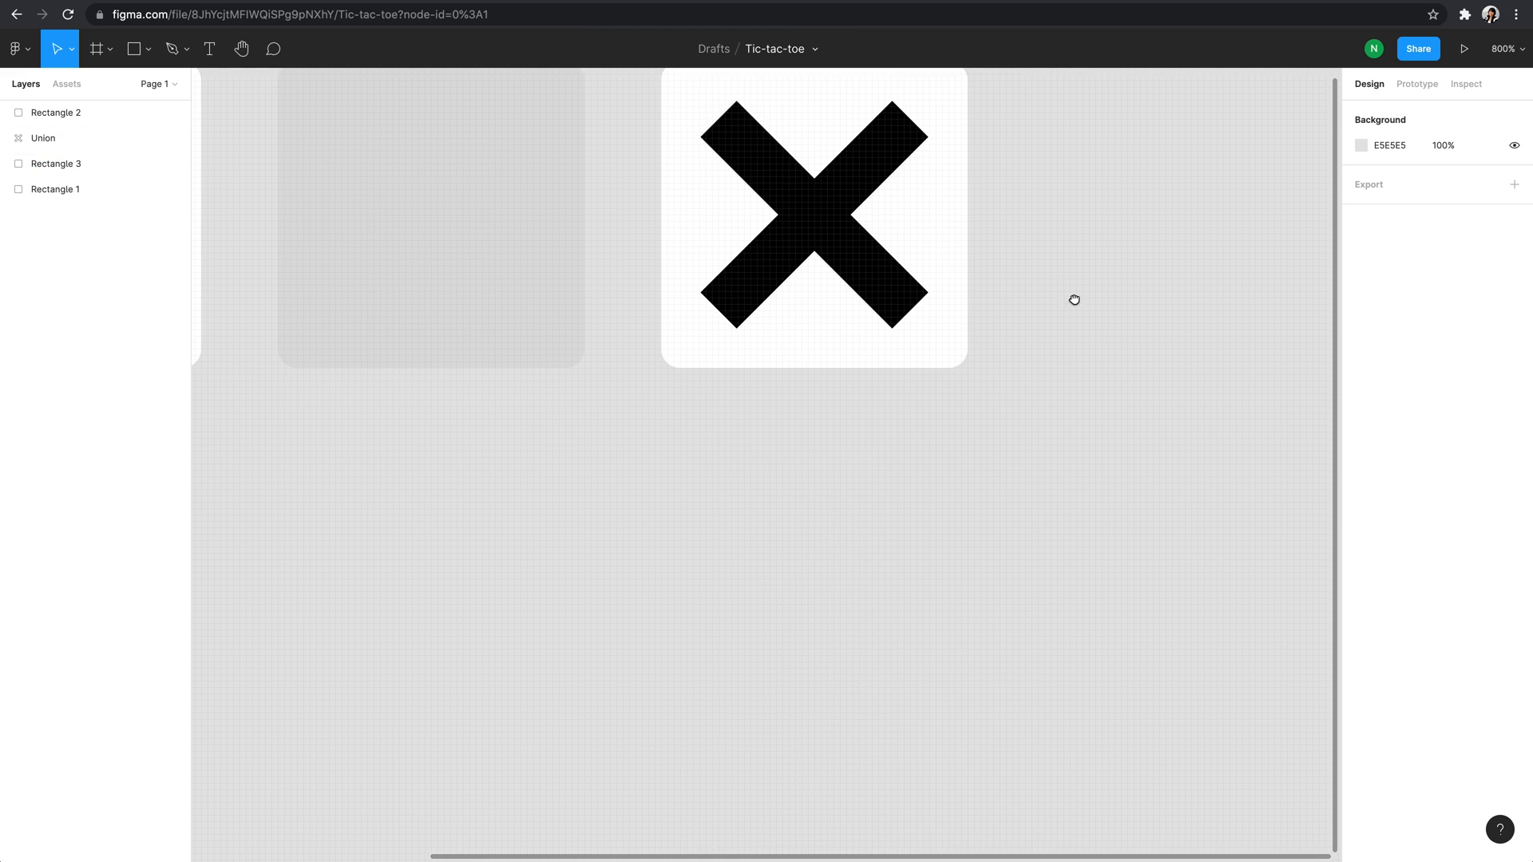
{"action": "left_click", "coordinate": [954, 320]}
{"action": "left_click_drag", "start_coordinate": [960, 287], "coordinate": [947, 667]}
Step: Draw a 34 × 34 circle with the Ellipse tool, centred on the lower white square
{"action": "left_click", "coordinate": [149, 49]}
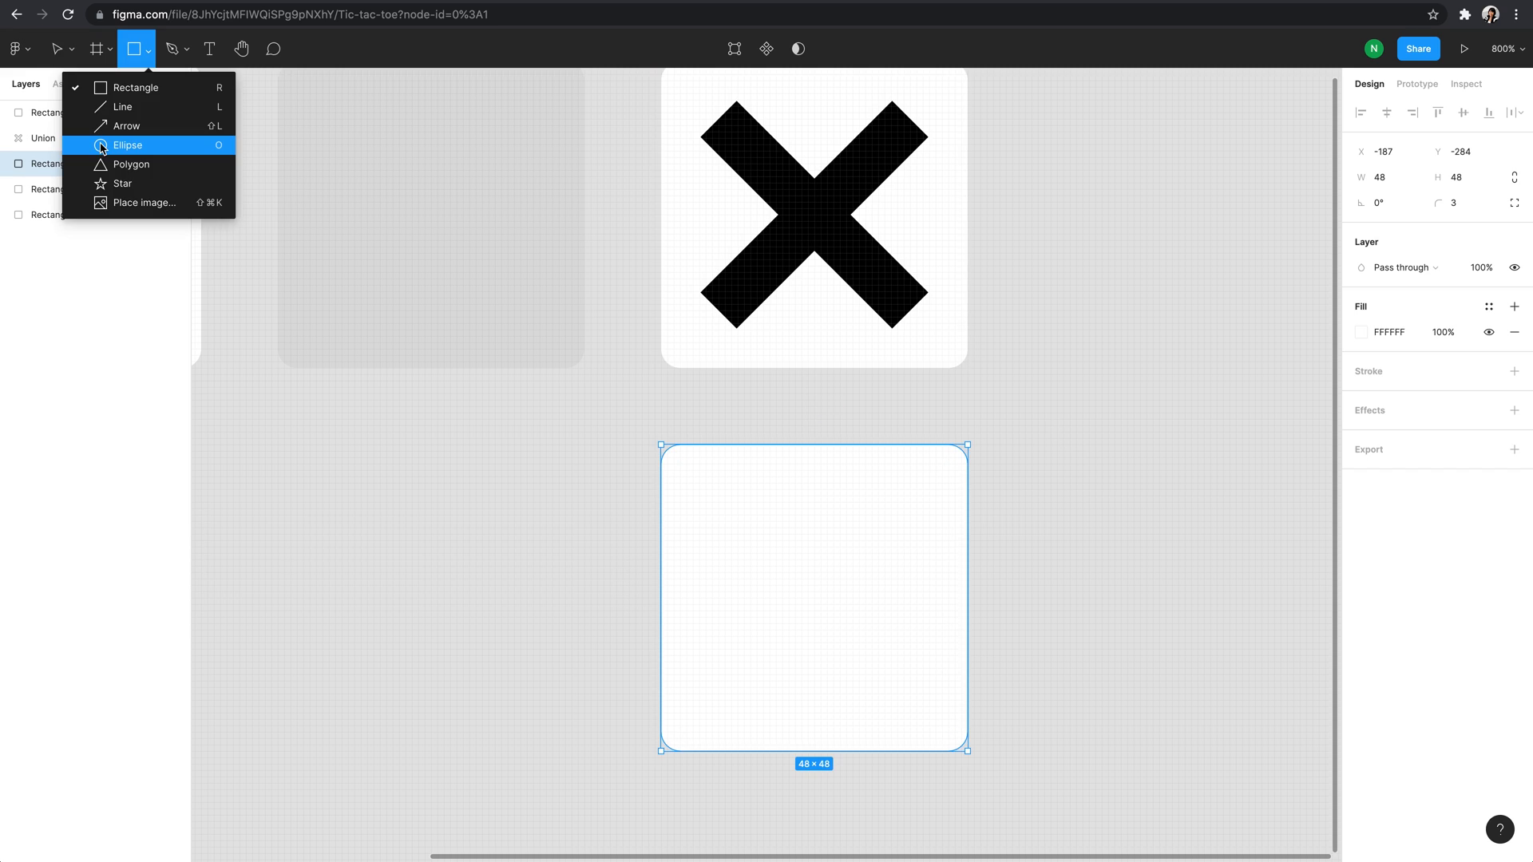
{"action": "left_click", "coordinate": [103, 146]}
{"action": "left_click_drag", "start_coordinate": [705, 483], "coordinate": [927, 682]}
{"action": "left_click_drag", "start_coordinate": [899, 615], "coordinate": [896, 621]}
Step: Remove the circle's fill and add a black stroke with a width of 8 to form the O
{"action": "left_click", "coordinate": [1514, 332]}
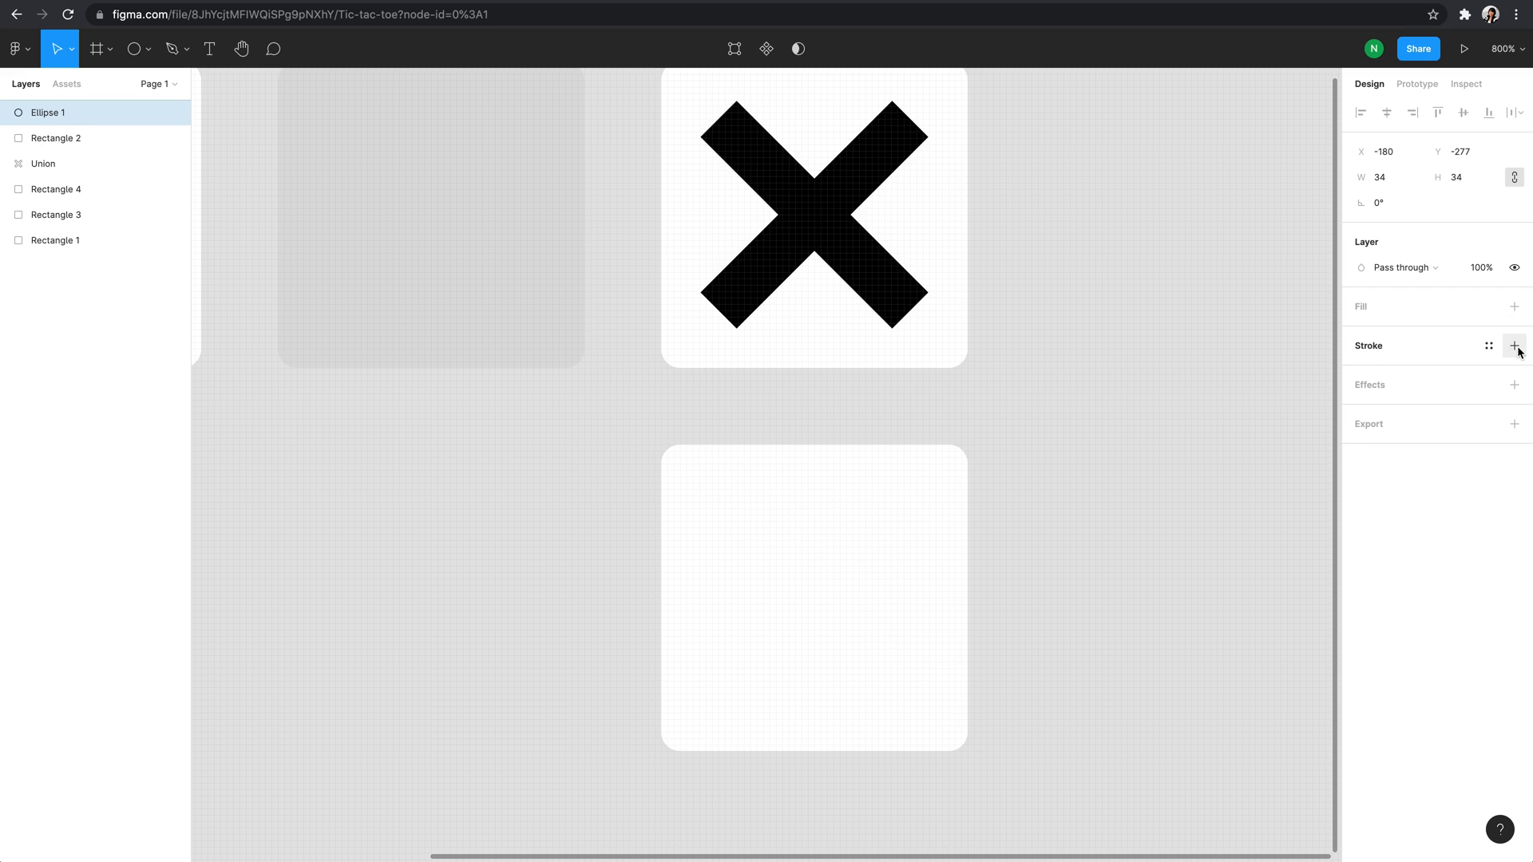
{"action": "left_click", "coordinate": [1515, 345]}
{"action": "left_click", "coordinate": [1378, 397]}
{"action": "type", "text": "8"}
{"action": "key", "text": "Return"}
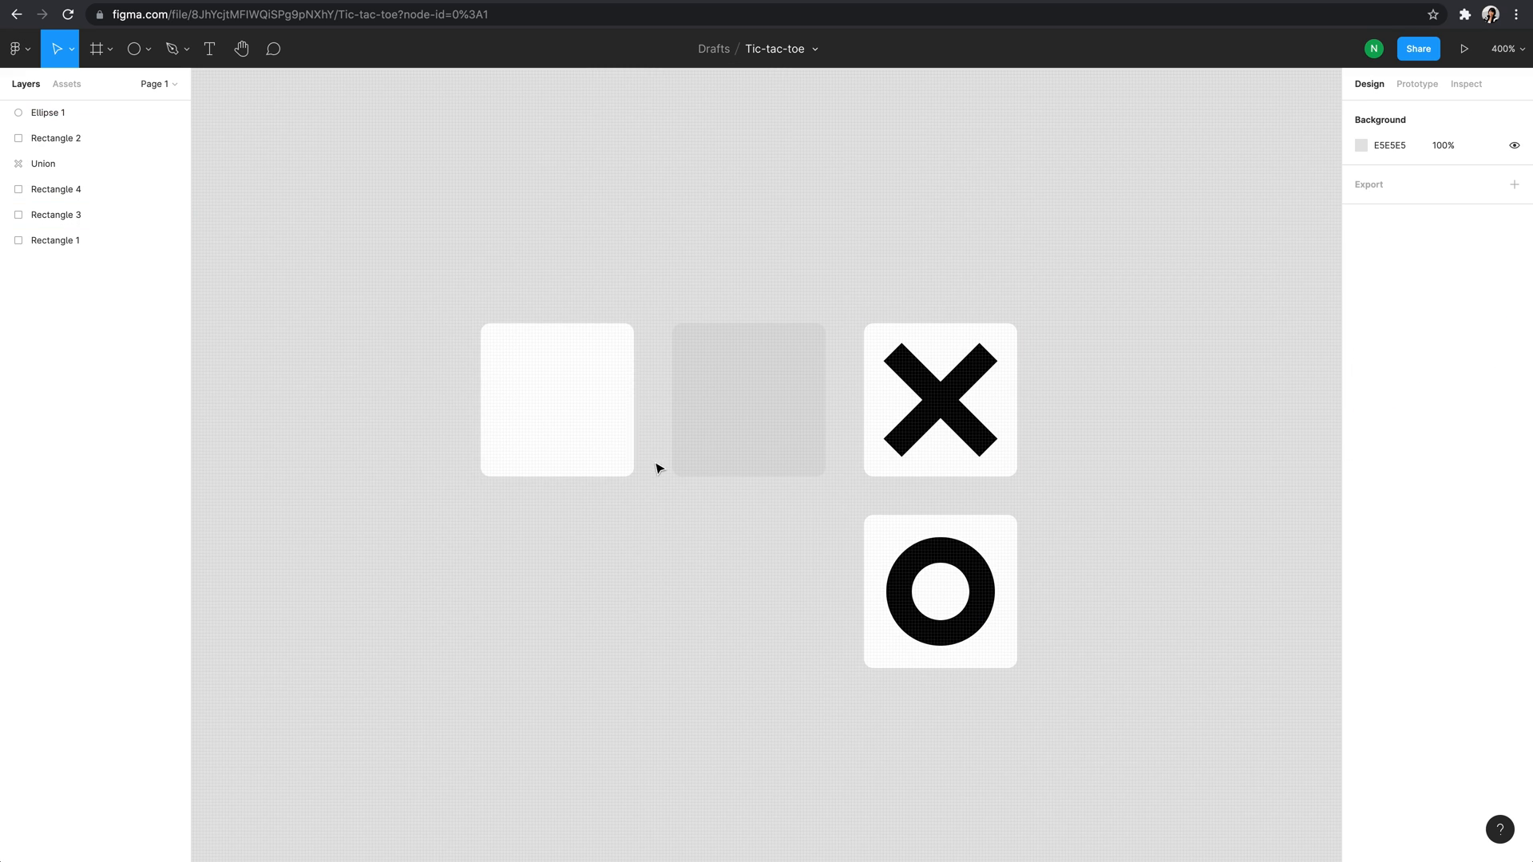
Step: Turn the first white square into a component named "square"
{"action": "left_click", "coordinate": [586, 423]}
{"action": "right_click", "coordinate": [588, 374]}
{"action": "mouse_move", "coordinate": [675, 658]}
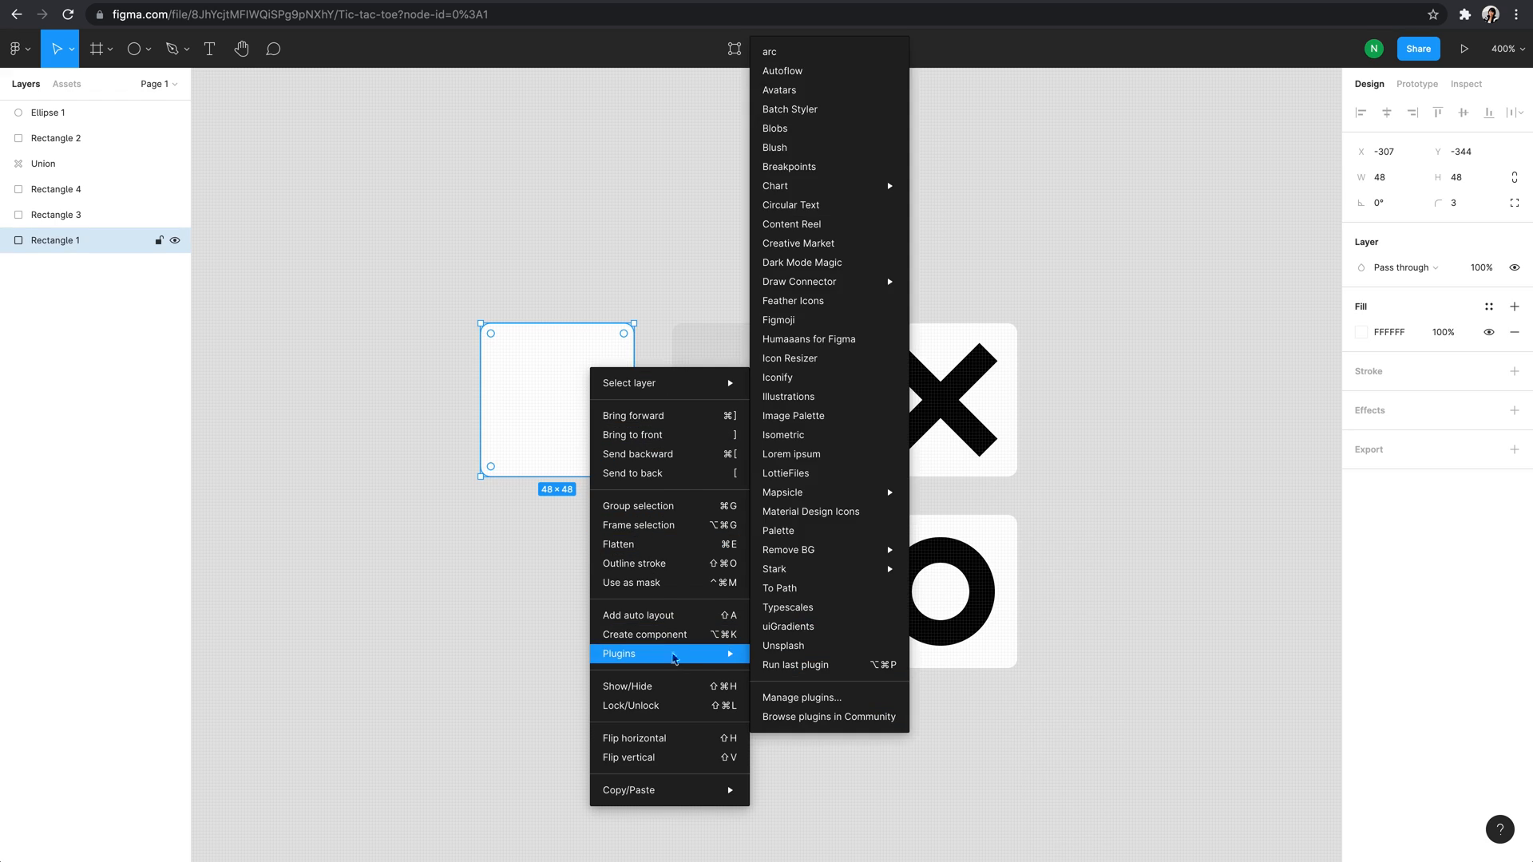
{"action": "left_click", "coordinate": [654, 634]}
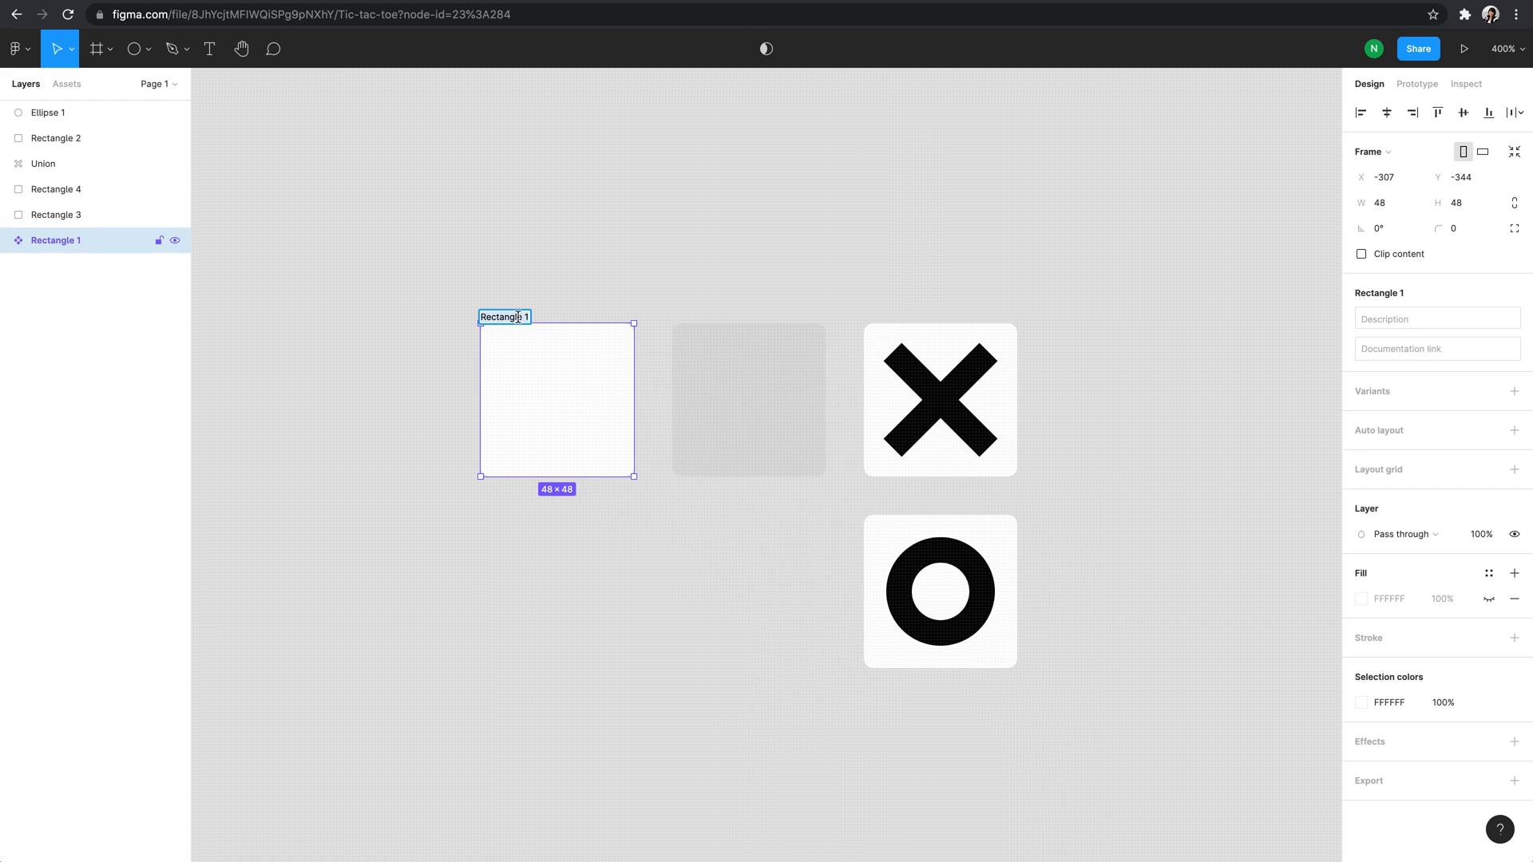
{"action": "type", "text": "square"}
{"action": "key", "text": "Return"}
Step: Turn the grey square into a component named "Select"
{"action": "left_click", "coordinate": [726, 334]}
{"action": "right_click", "coordinate": [709, 421]}
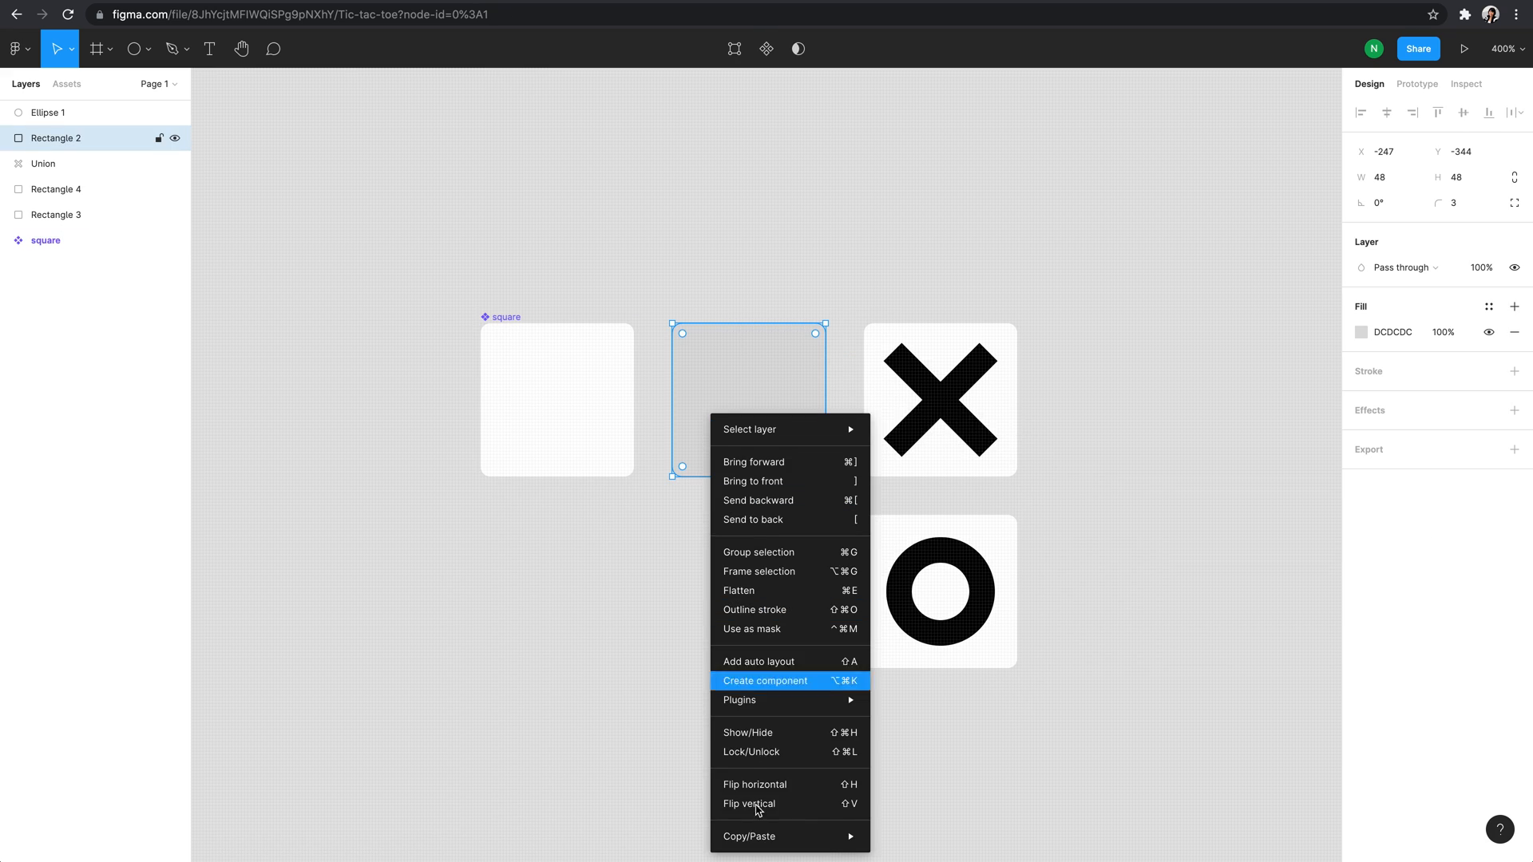
{"action": "left_click", "coordinate": [786, 680]}
{"action": "double_click", "coordinate": [696, 317]}
{"action": "type", "text": "Se"}
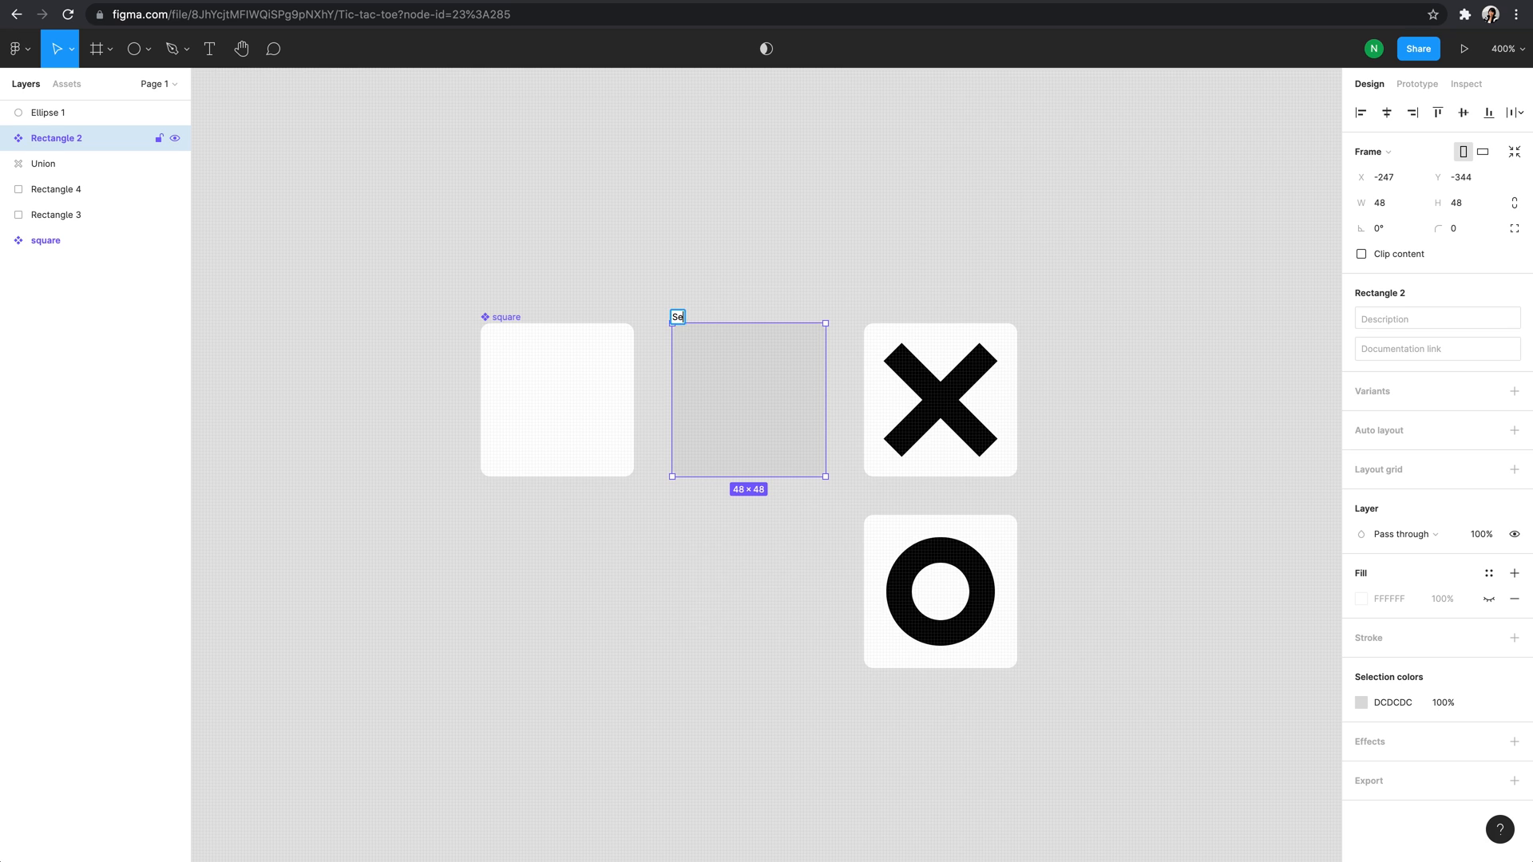
{"action": "type", "text": "lect"}
{"action": "key", "text": "Return"}
Step: Turn the X and its white square into a single component named "X"
{"action": "right_click", "coordinate": [936, 345]}
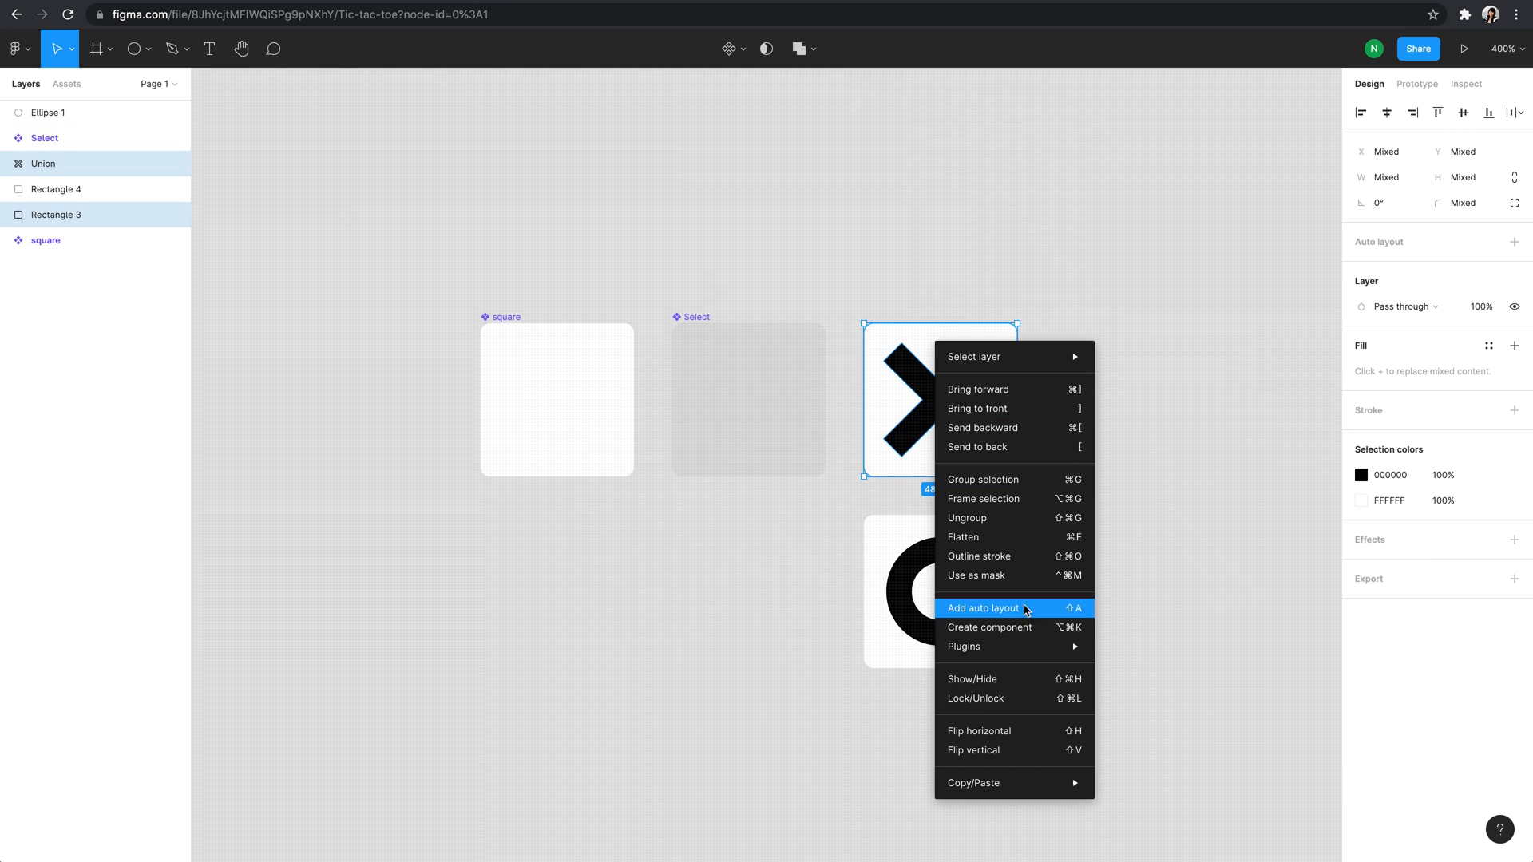
{"action": "left_click", "coordinate": [990, 627]}
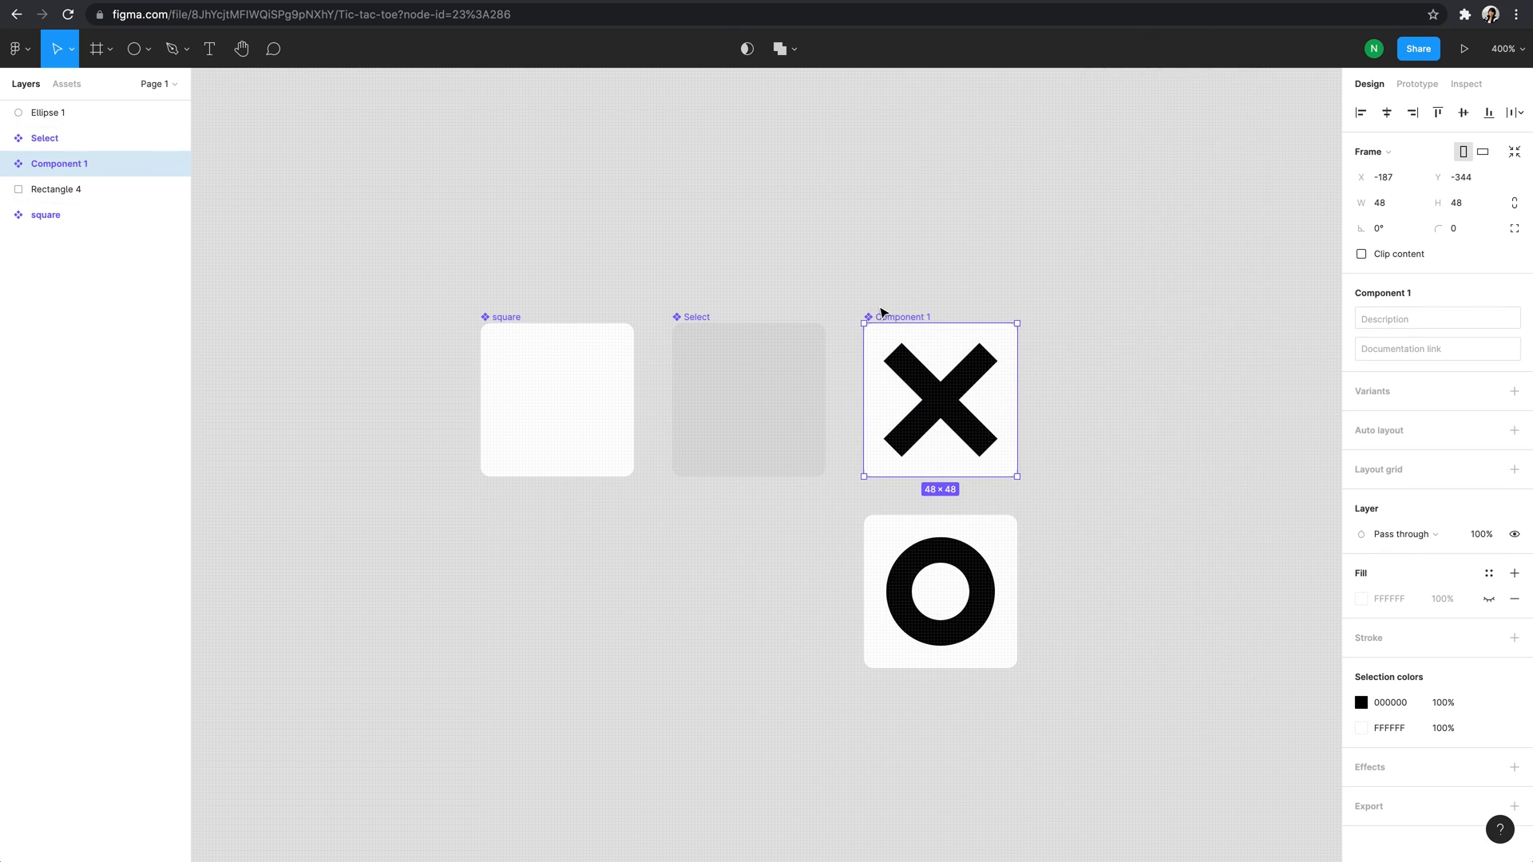
{"action": "double_click", "coordinate": [900, 317]}
{"action": "type", "text": "X"}
Step: Turn the circle and its white square into a single component named "O"
{"action": "left_click_drag", "start_coordinate": [794, 513], "coordinate": [1011, 603]}
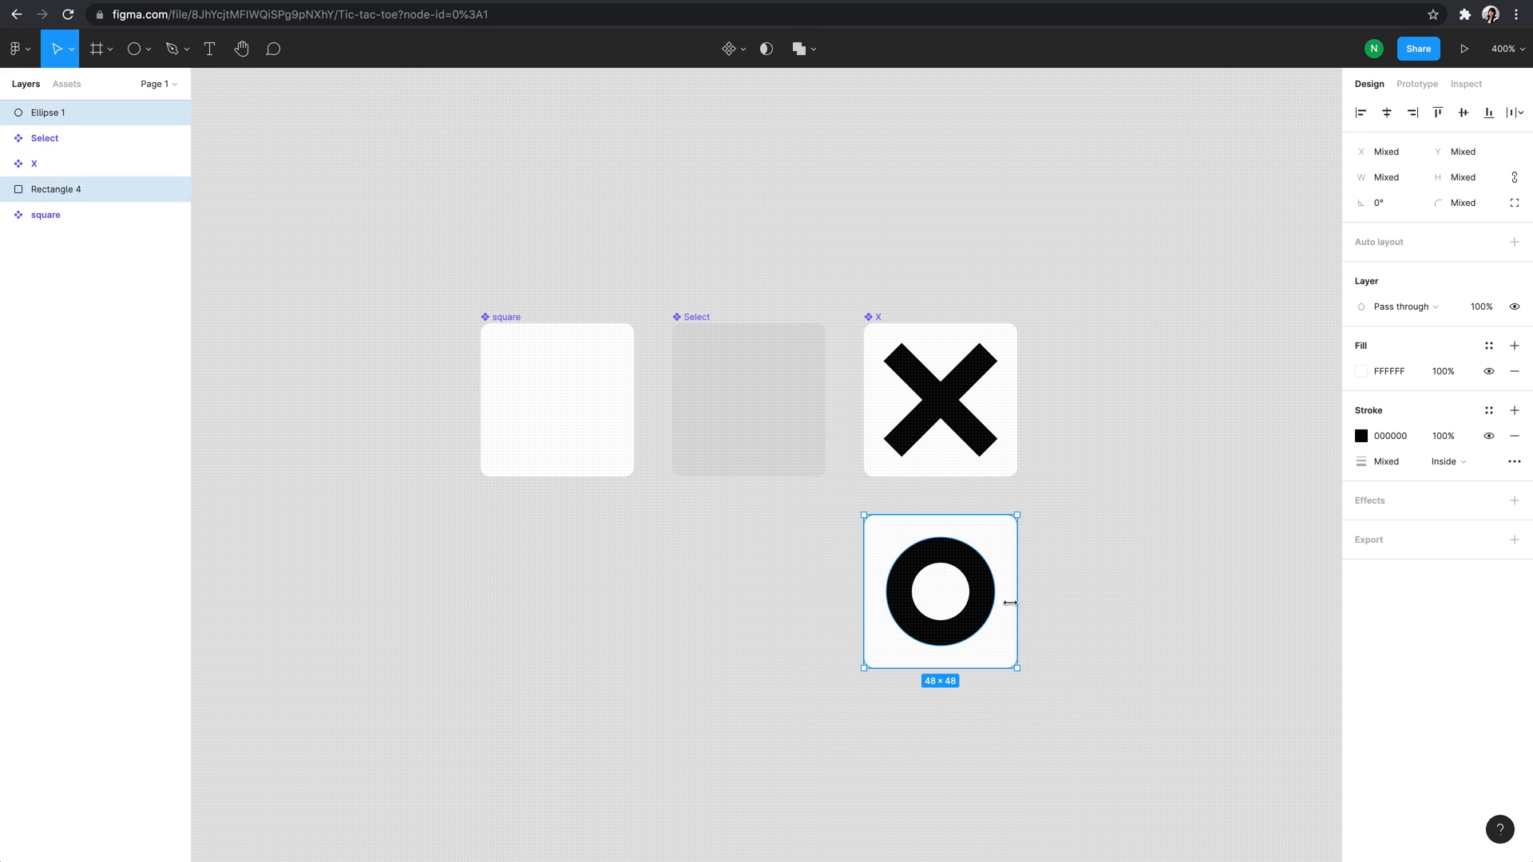
{"action": "right_click", "coordinate": [996, 595]}
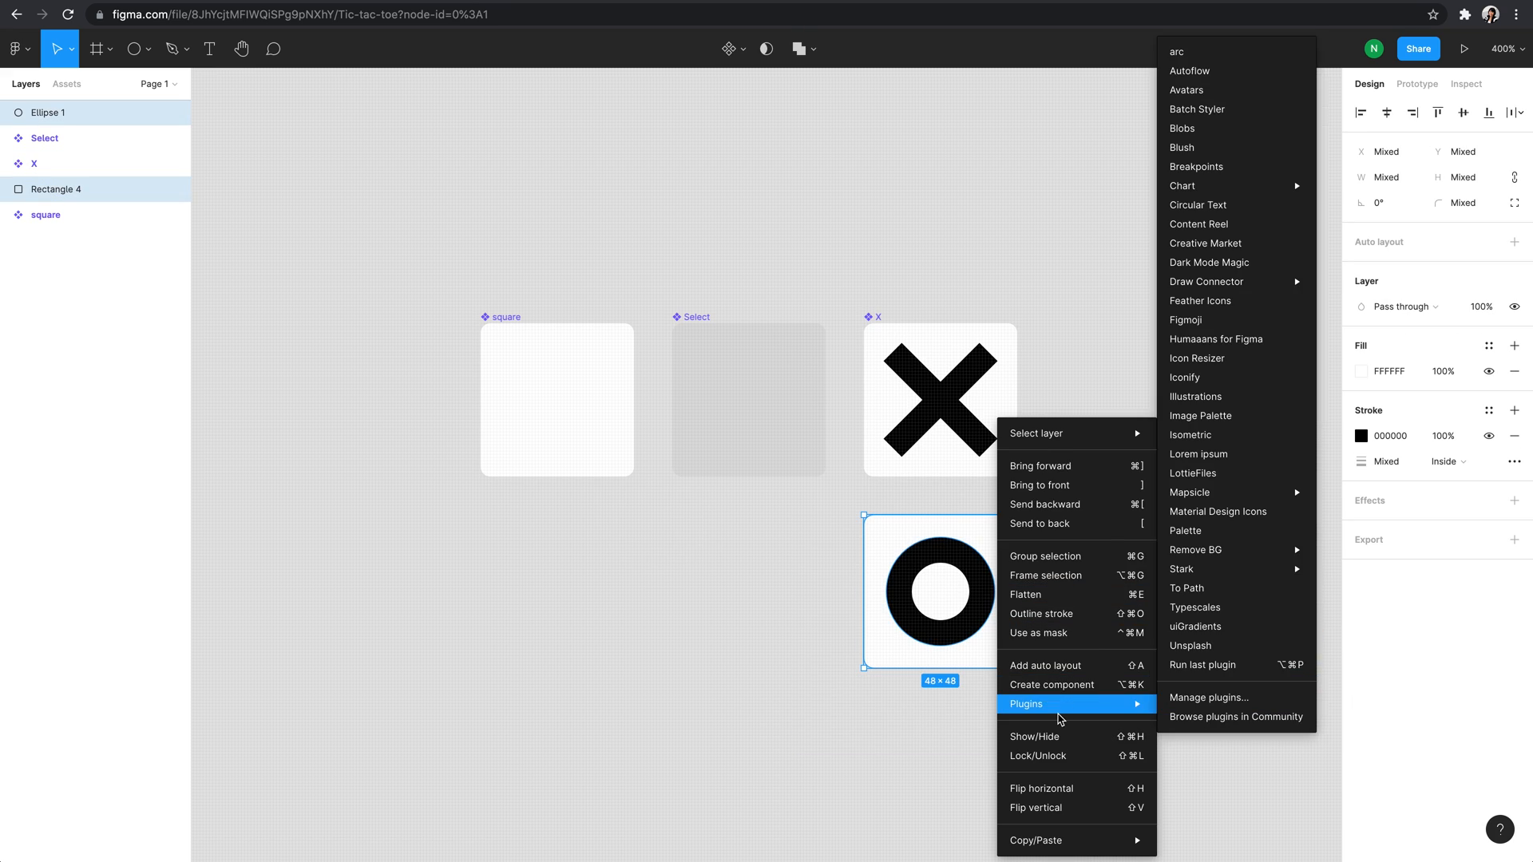
{"action": "left_click", "coordinate": [1030, 685]}
{"action": "double_click", "coordinate": [908, 508]}
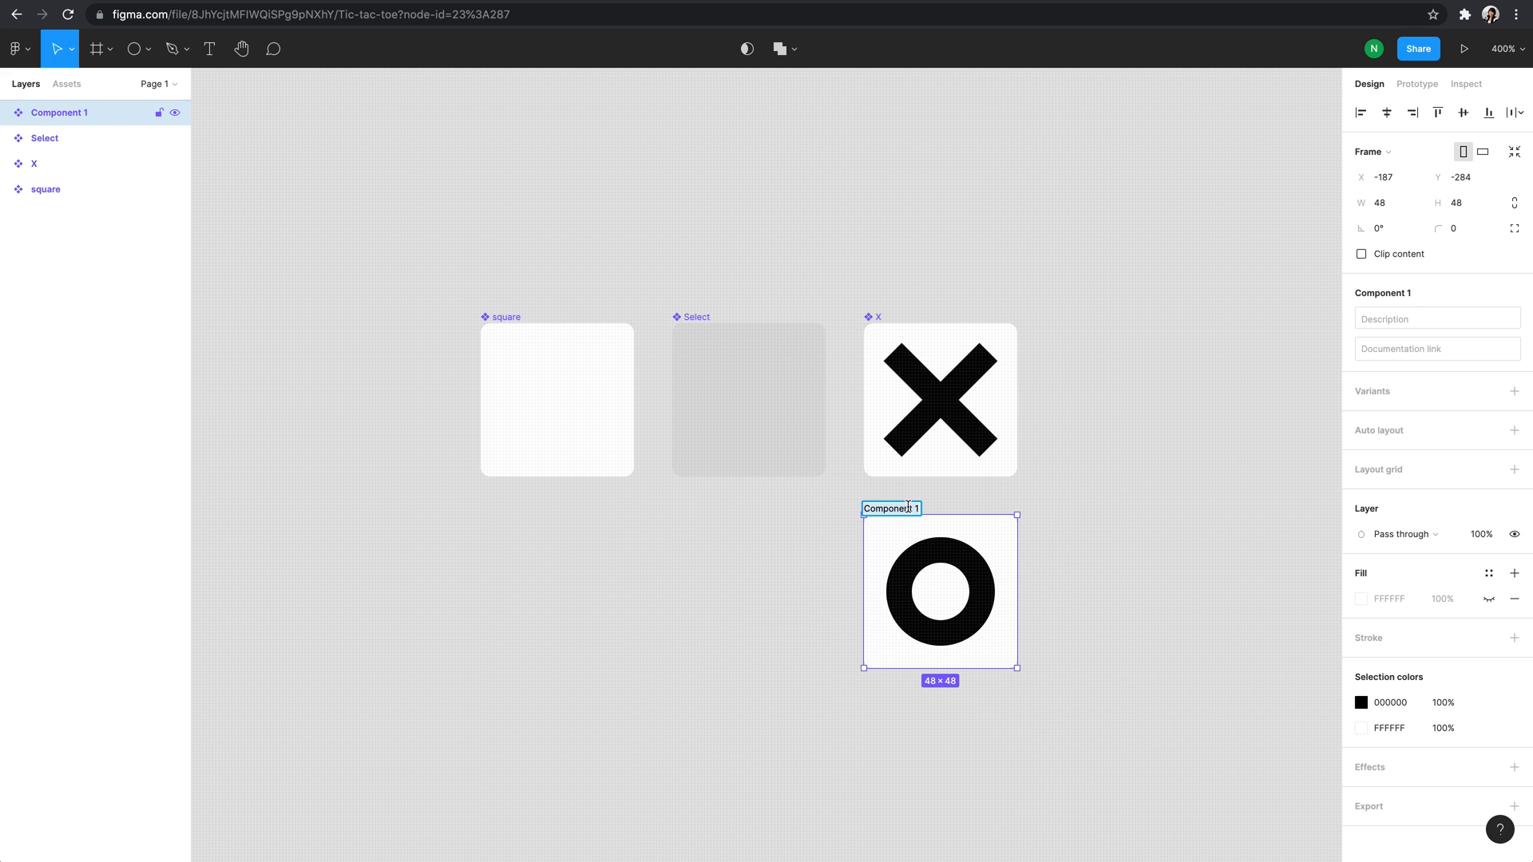
{"action": "type", "text": "O"}
Step: Combine the square, Select, X and O components as variants of one component
{"action": "left_click", "coordinate": [530, 404]}
{"action": "left_click", "coordinate": [468, 250]}
{"action": "left_click_drag", "start_coordinate": [434, 233], "coordinate": [1179, 758]}
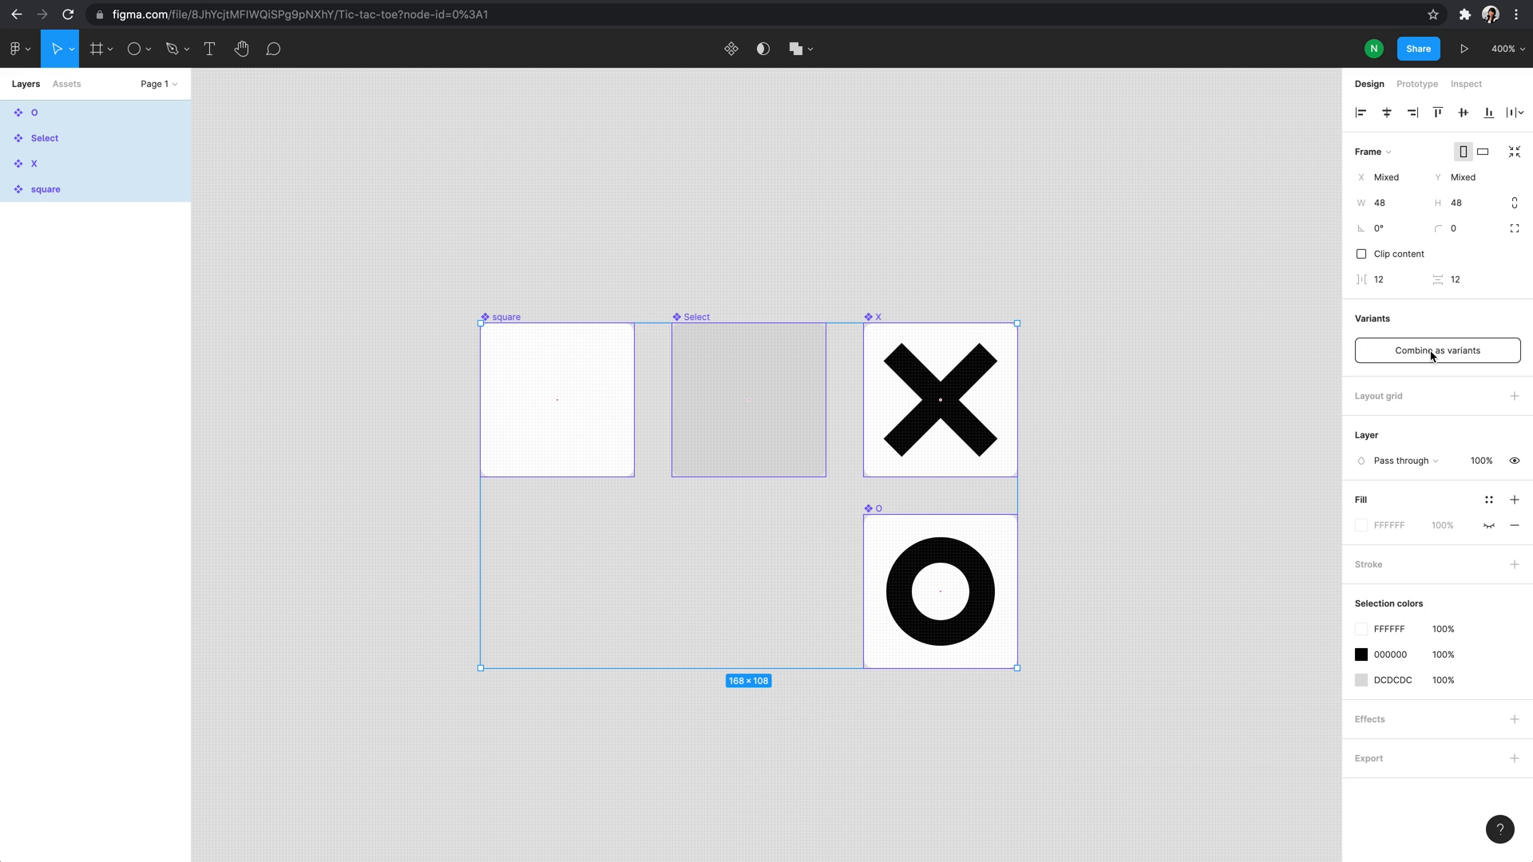
{"action": "left_click", "coordinate": [1432, 352]}
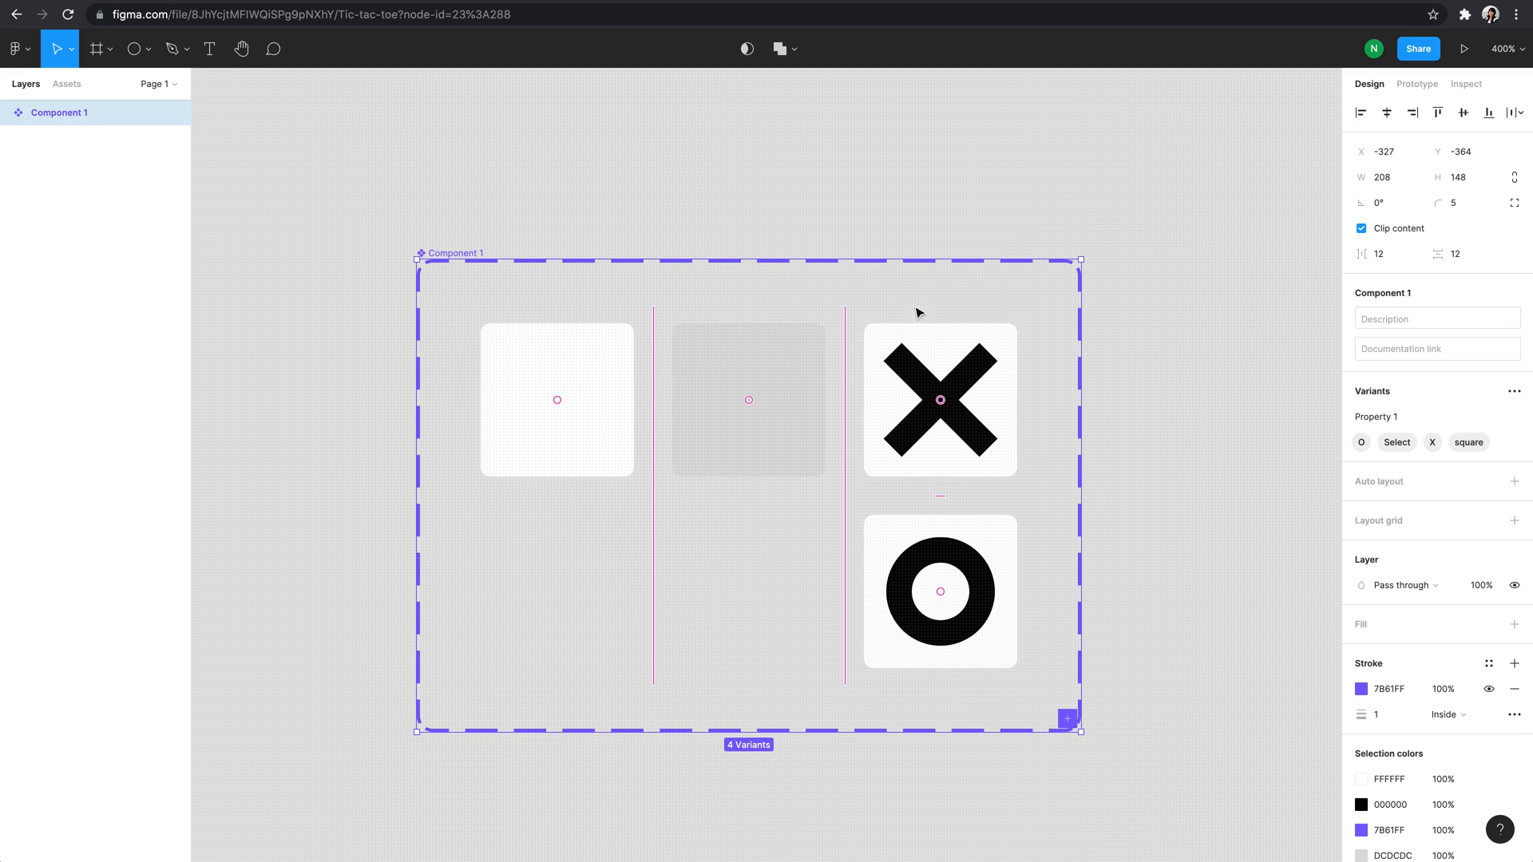
Step: Add an on-click prototype interaction that changes the square variant to Select, keeping the Instant animation
{"action": "left_click", "coordinate": [1417, 84]}
{"action": "left_click", "coordinate": [623, 403]}
{"action": "left_click_drag", "start_coordinate": [635, 405], "coordinate": [681, 407]}
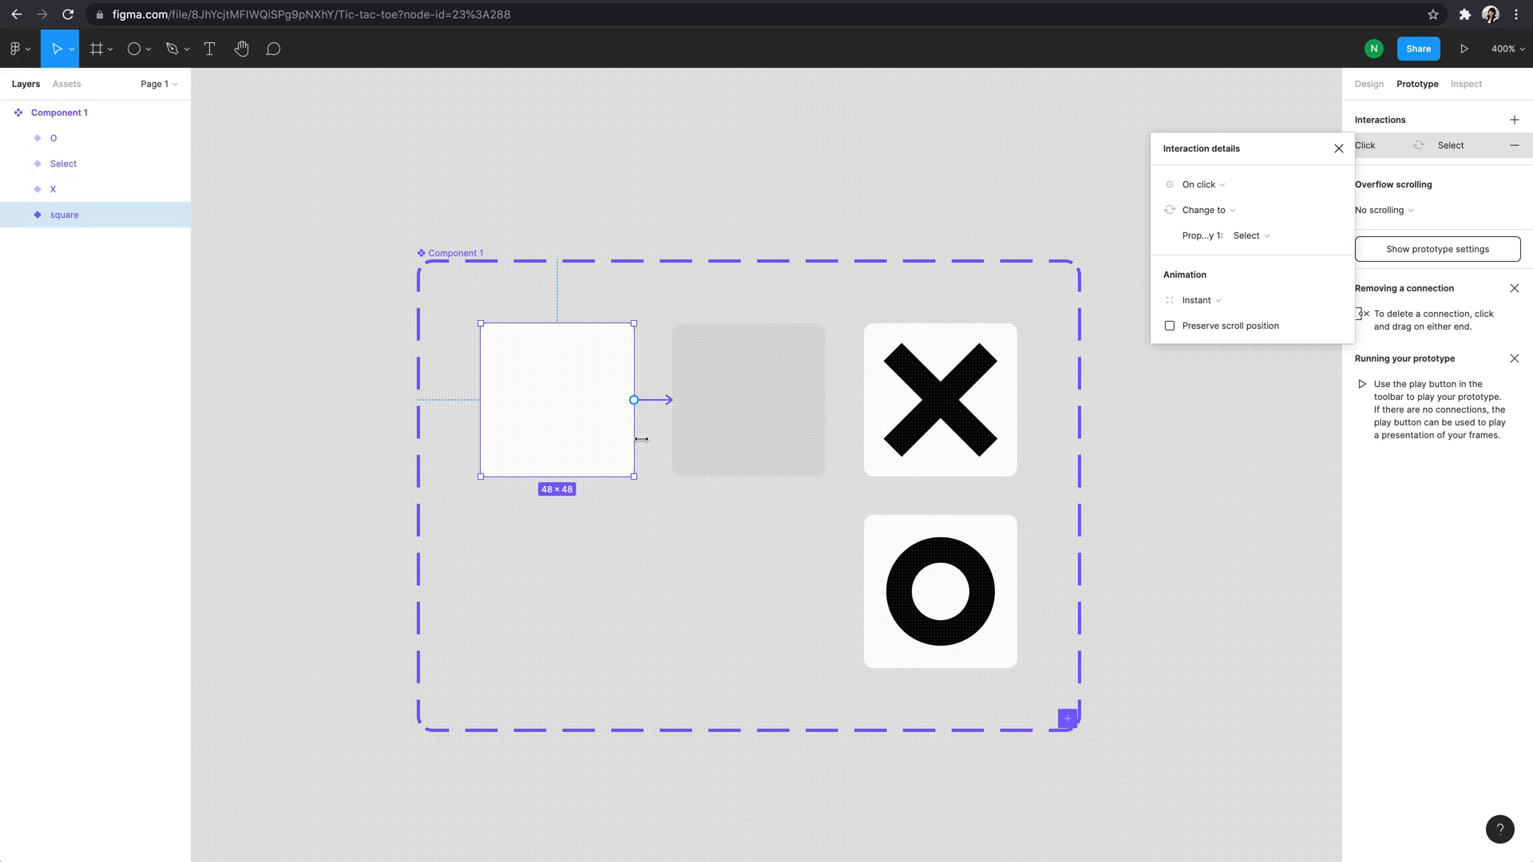
{"action": "left_click", "coordinate": [1201, 300]}
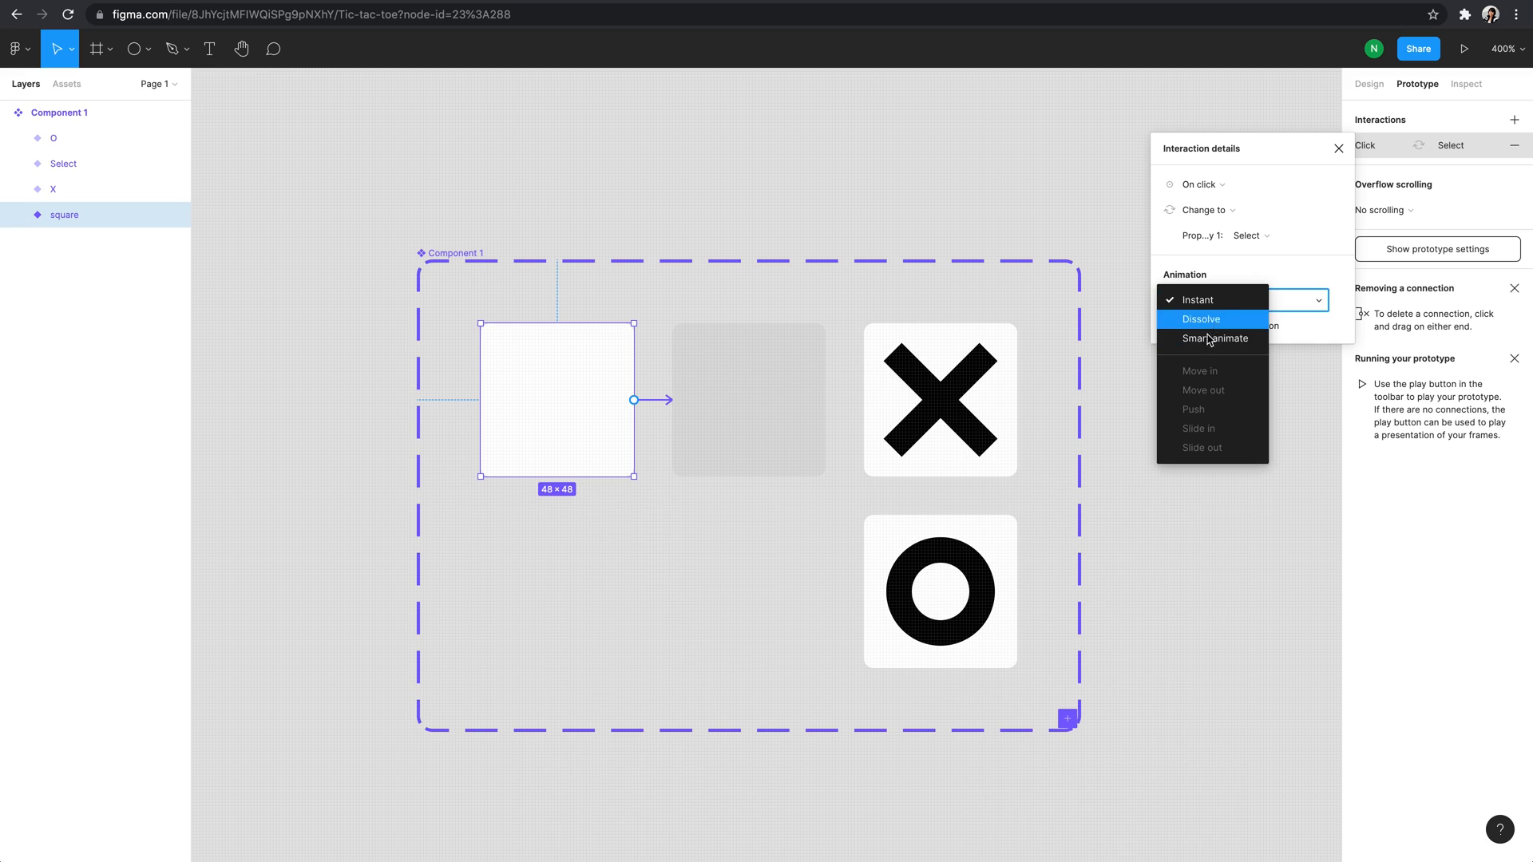
{"action": "left_click", "coordinate": [1200, 302]}
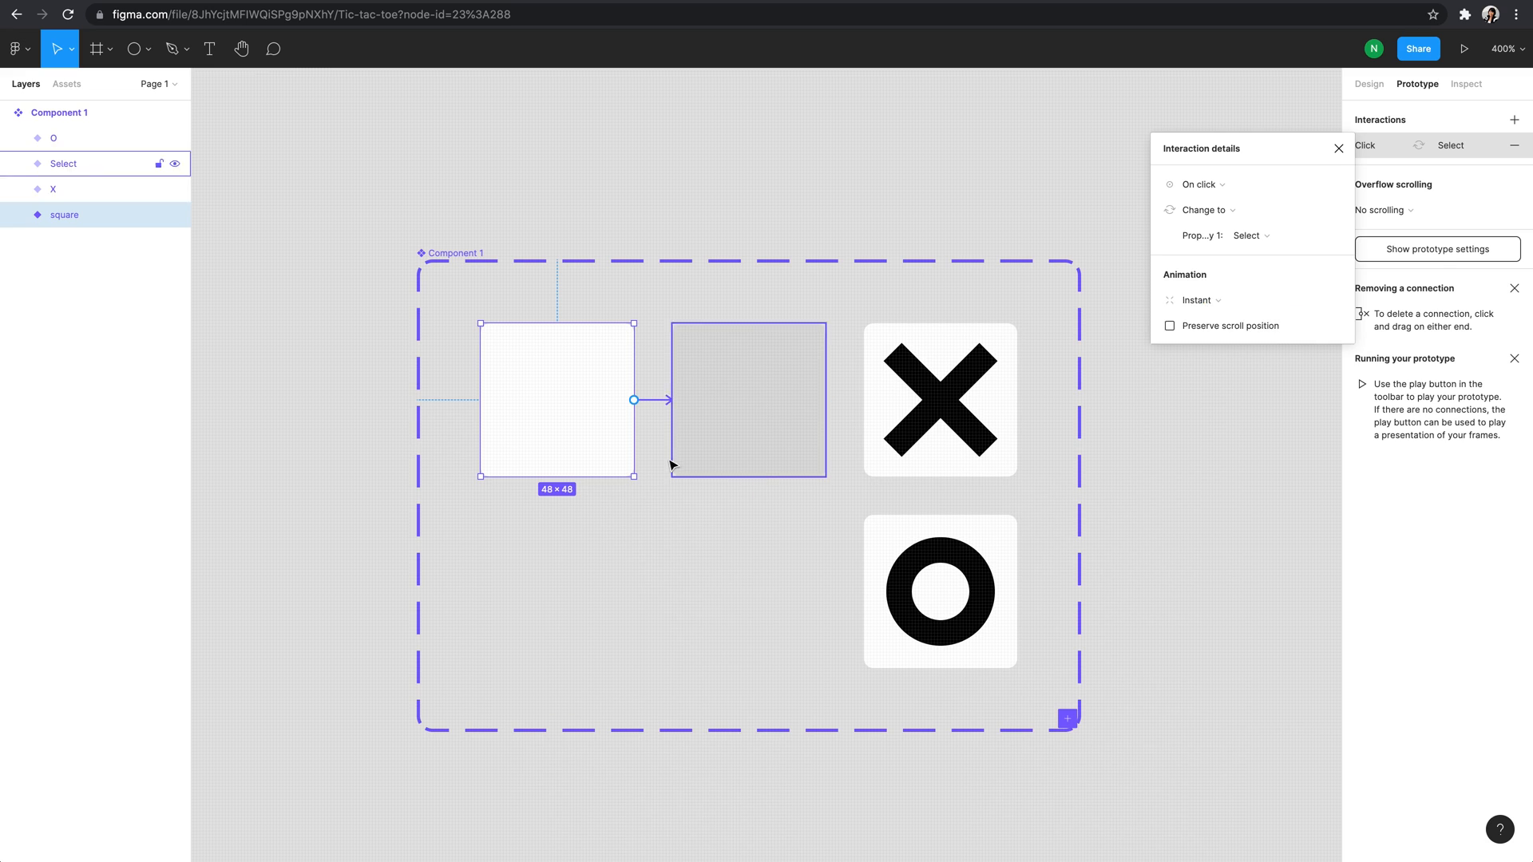
Step: Add an on-click prototype interaction that changes the Select variant back to square with the Instant animation
{"action": "left_click", "coordinate": [675, 457]}
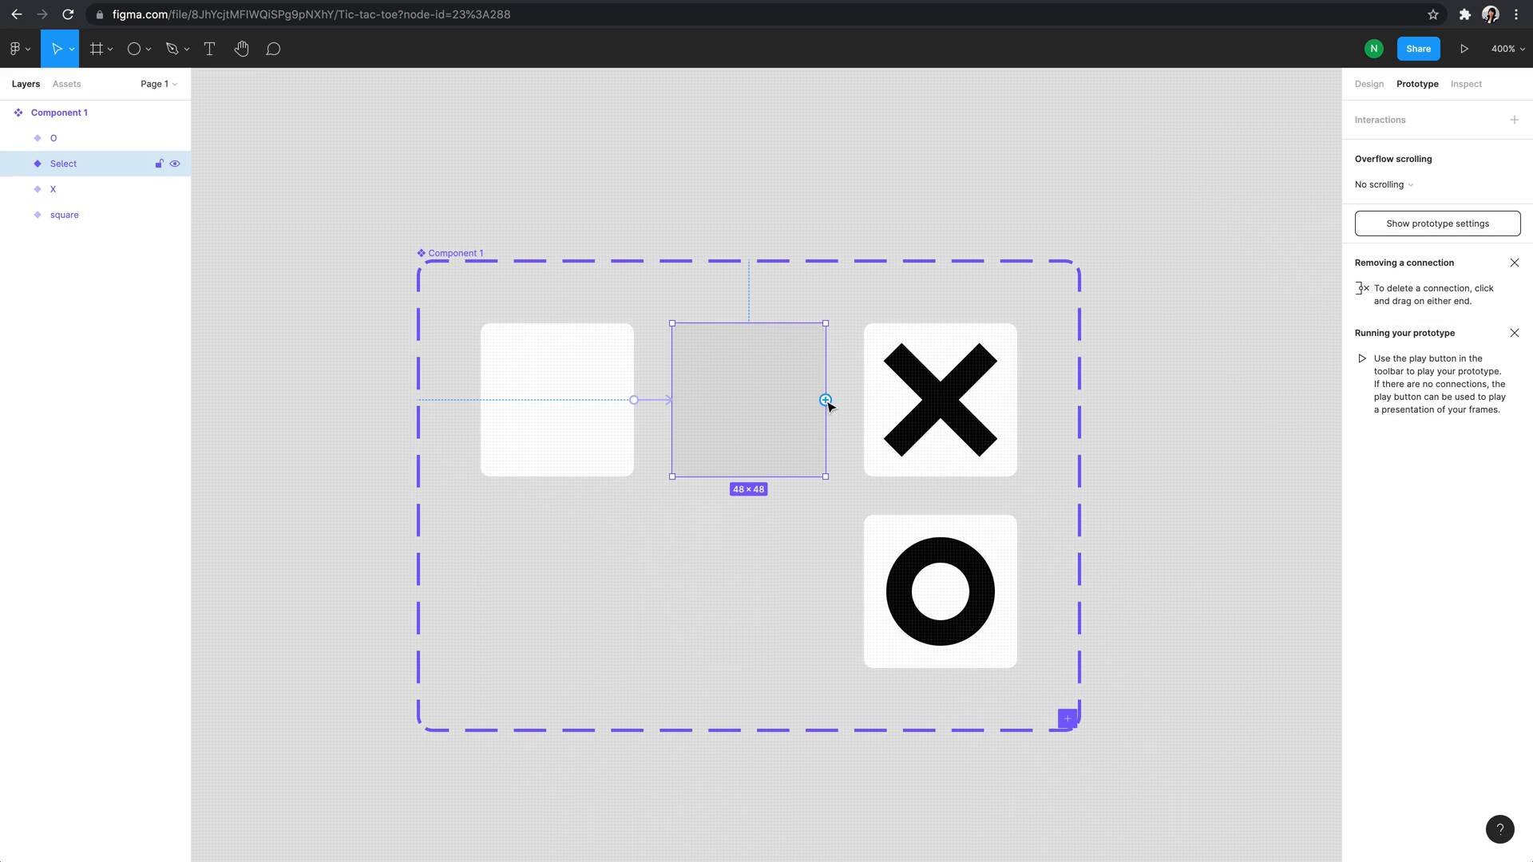
{"action": "left_click_drag", "start_coordinate": [825, 400], "coordinate": [597, 418]}
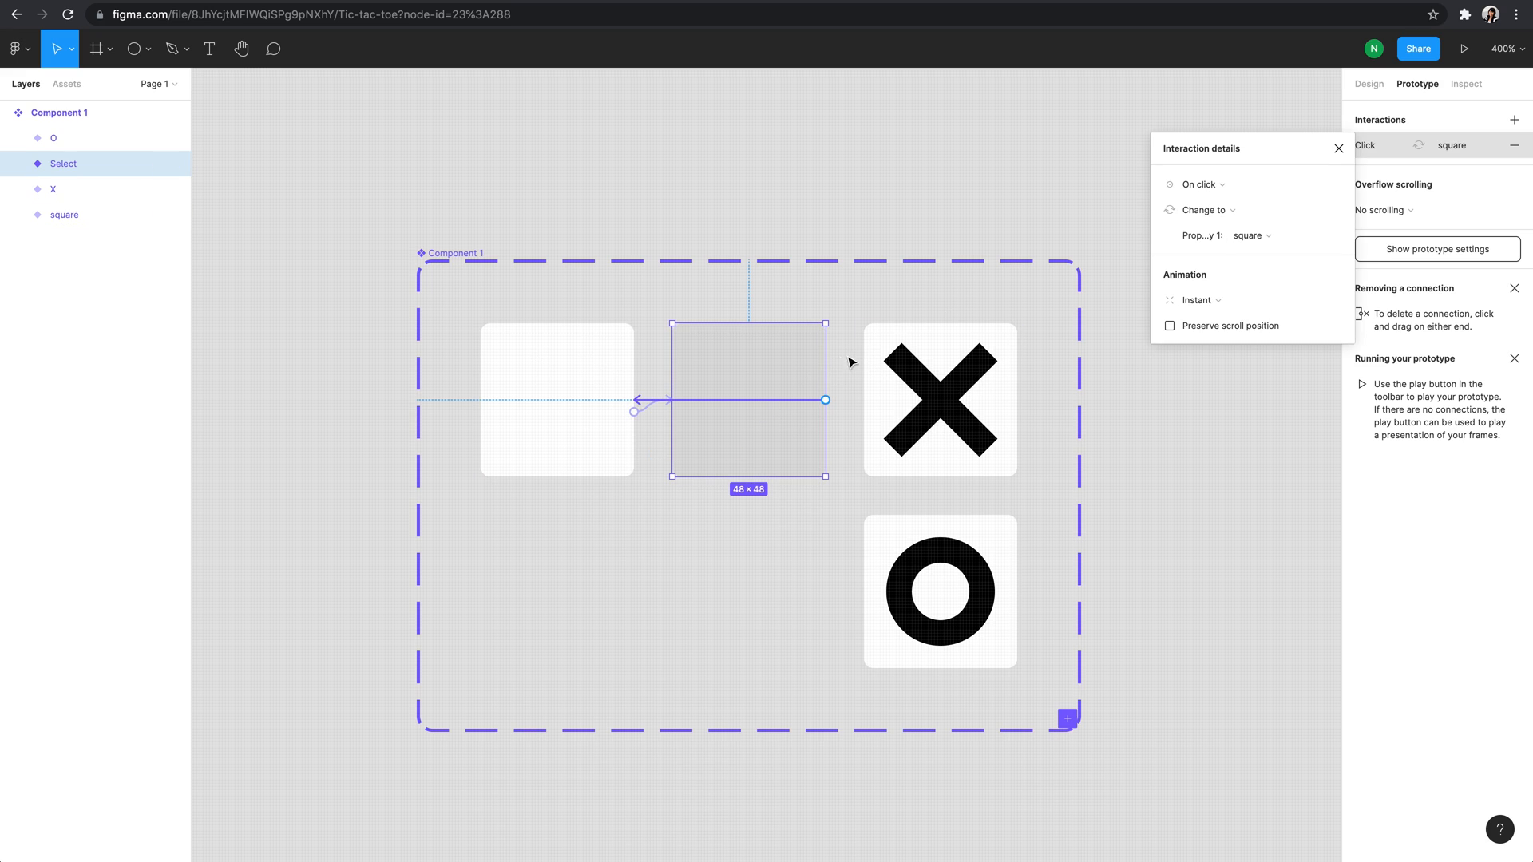
{"action": "left_click", "coordinate": [787, 348]}
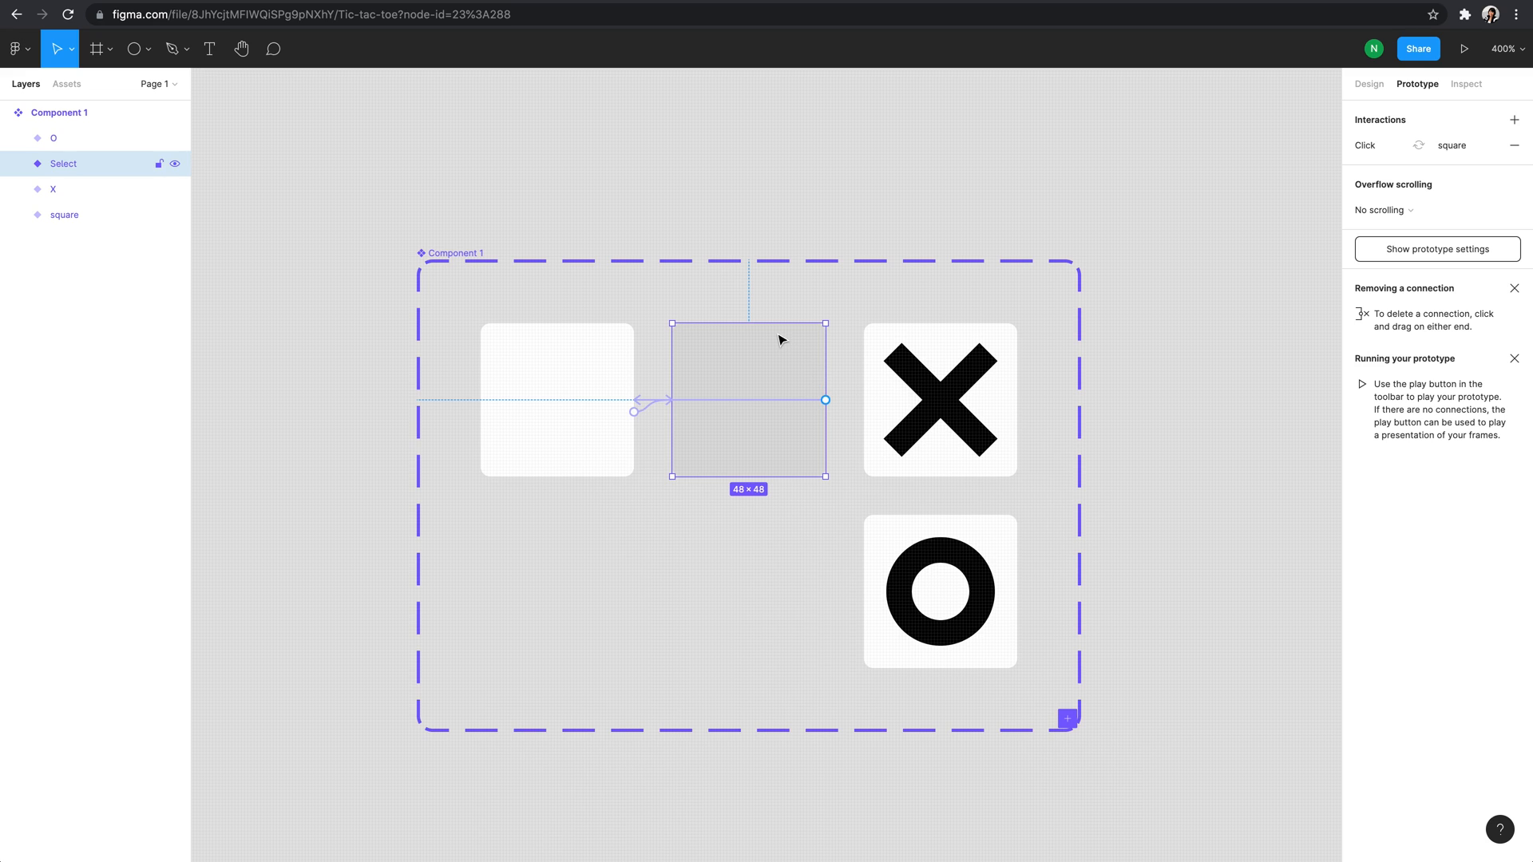
Step: Add a Key/gamepad interaction on the X key that changes the Select variant to X with the Instant animation
{"action": "left_click_drag", "start_coordinate": [825, 400], "coordinate": [895, 405]}
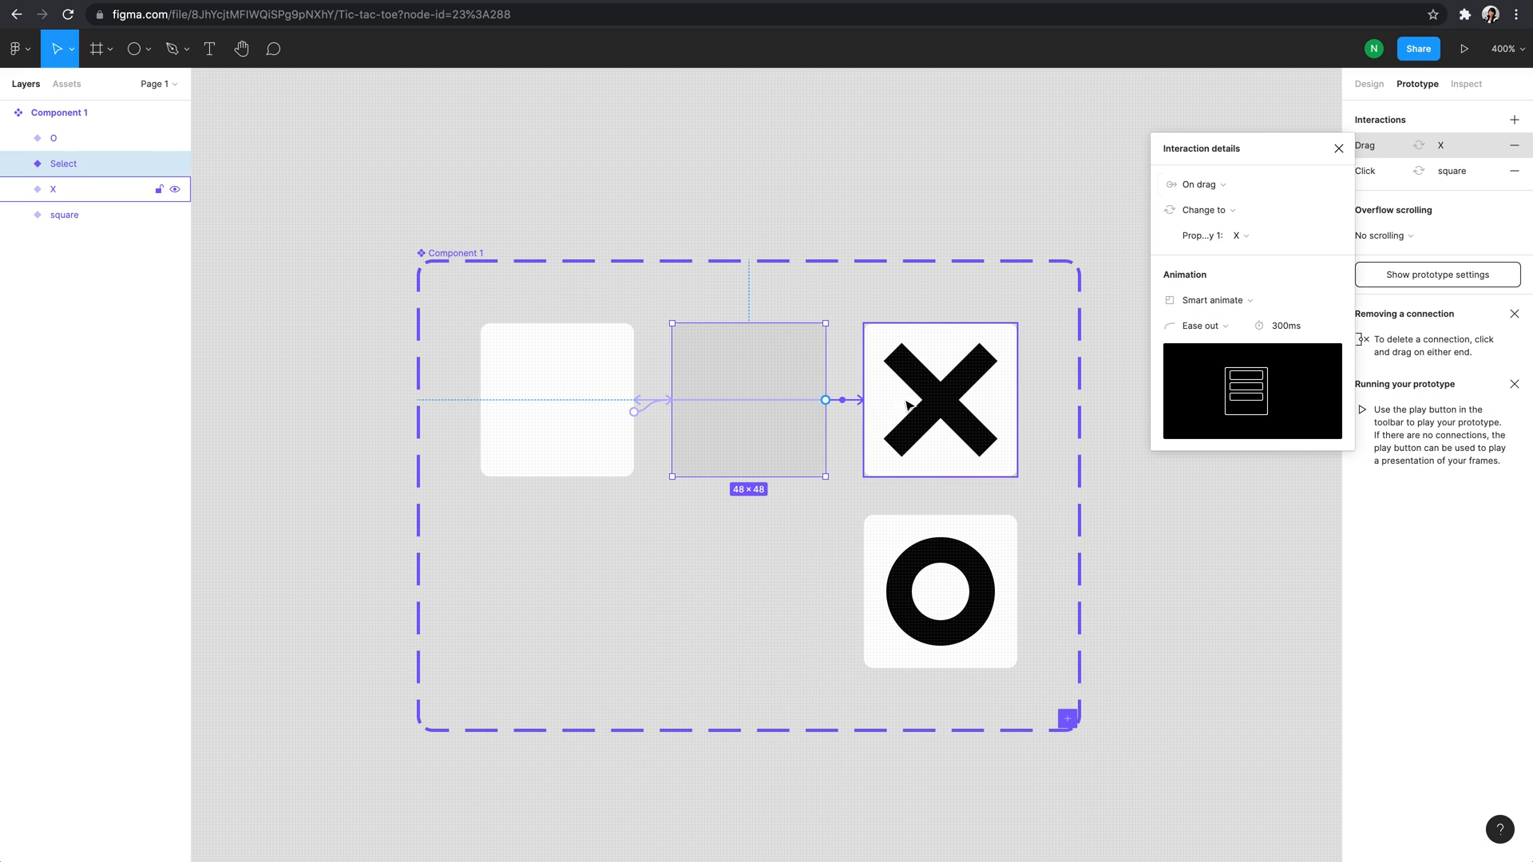
{"action": "left_click", "coordinate": [1234, 185]}
{"action": "left_click", "coordinate": [1230, 243]}
{"action": "left_click", "coordinate": [1293, 186]}
{"action": "key", "text": "x"}
{"action": "left_click", "coordinate": [1211, 300]}
{"action": "left_click", "coordinate": [1207, 257]}
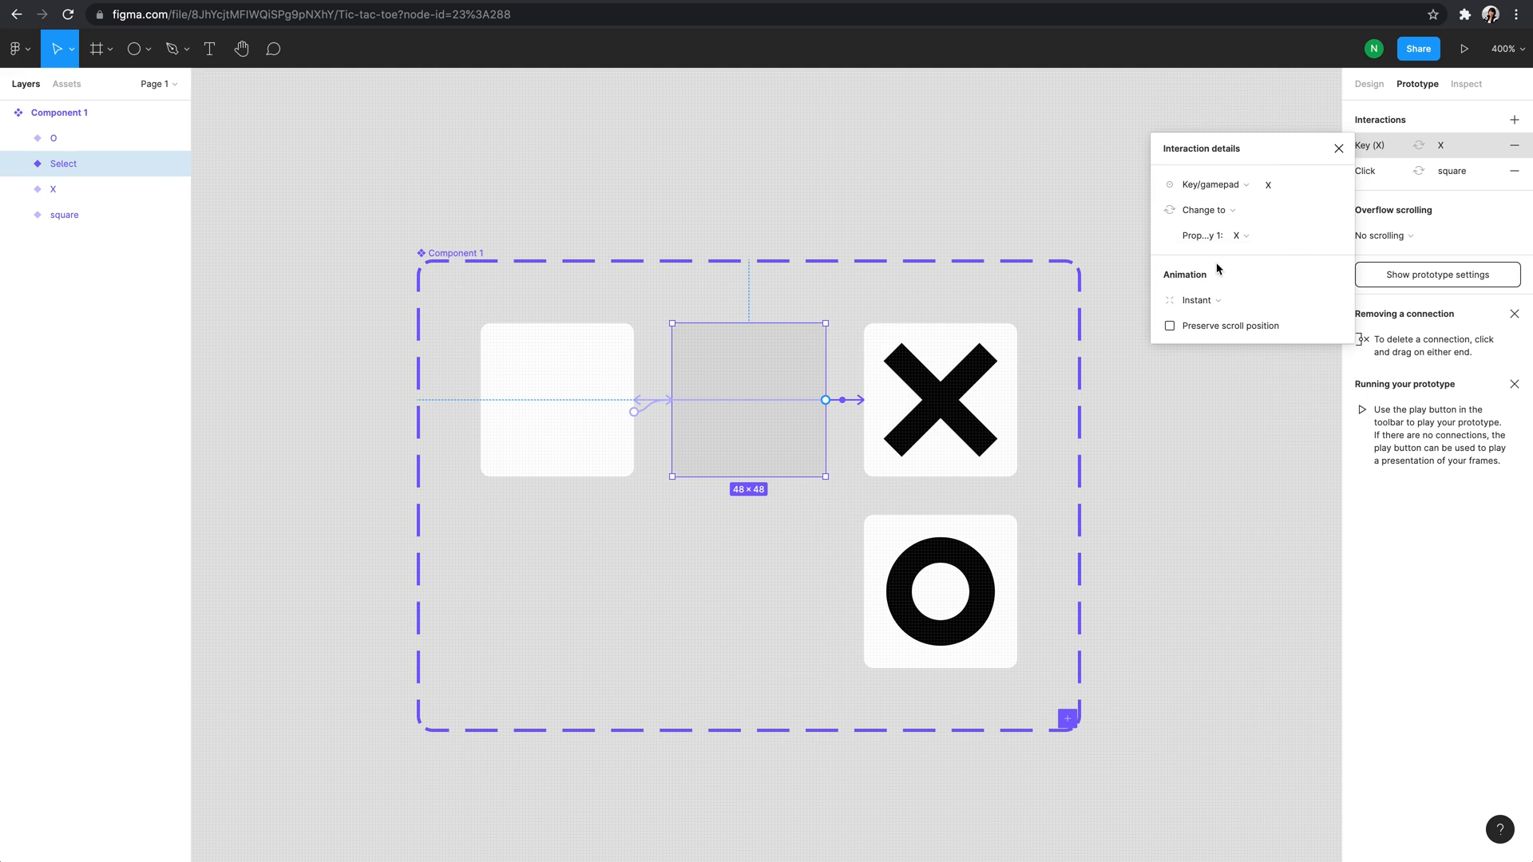
{"action": "left_click", "coordinate": [756, 363]}
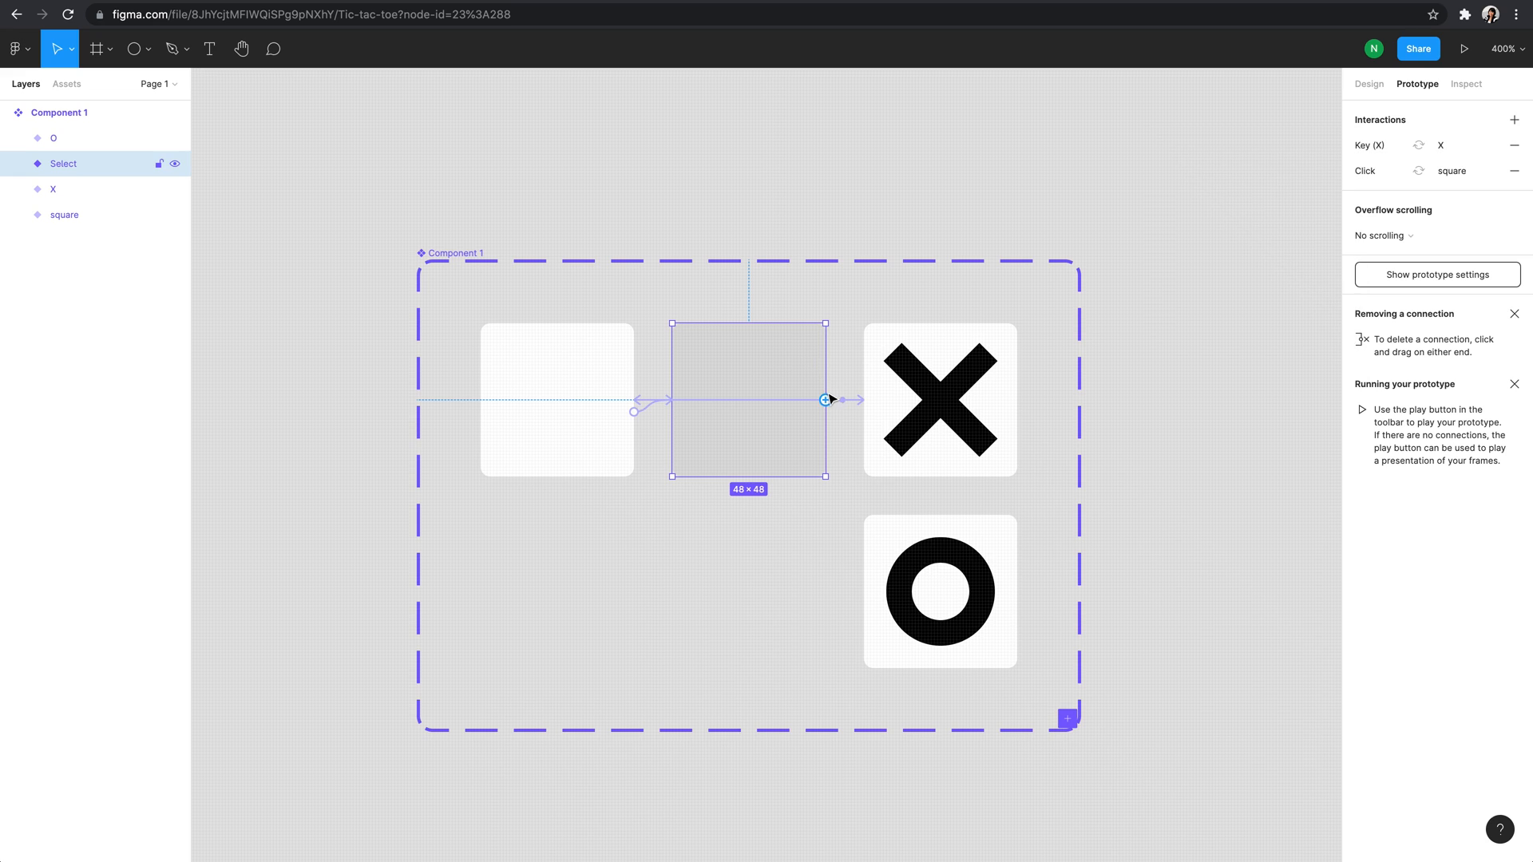
Step: Add a Key/gamepad interaction on the O key that changes the Select variant to O with the Instant animation
{"action": "left_click_drag", "start_coordinate": [826, 400], "coordinate": [893, 598]}
{"action": "left_click", "coordinate": [1246, 183]}
{"action": "left_click", "coordinate": [1246, 244]}
{"action": "left_click", "coordinate": [1299, 185]}
{"action": "key", "text": "o"}
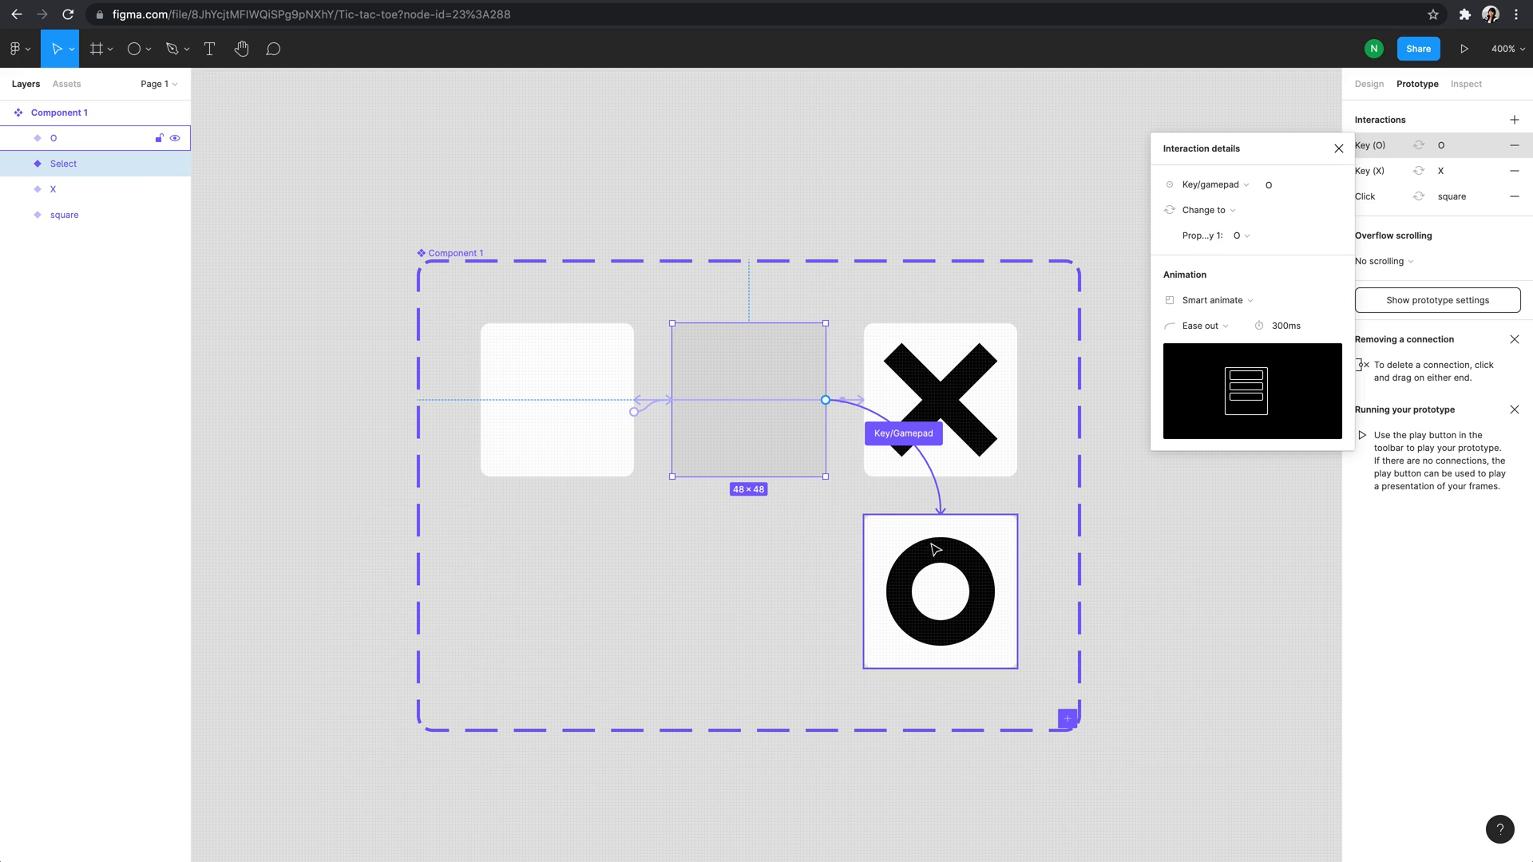
{"action": "left_click", "coordinate": [1212, 300]}
{"action": "left_click", "coordinate": [1215, 262]}
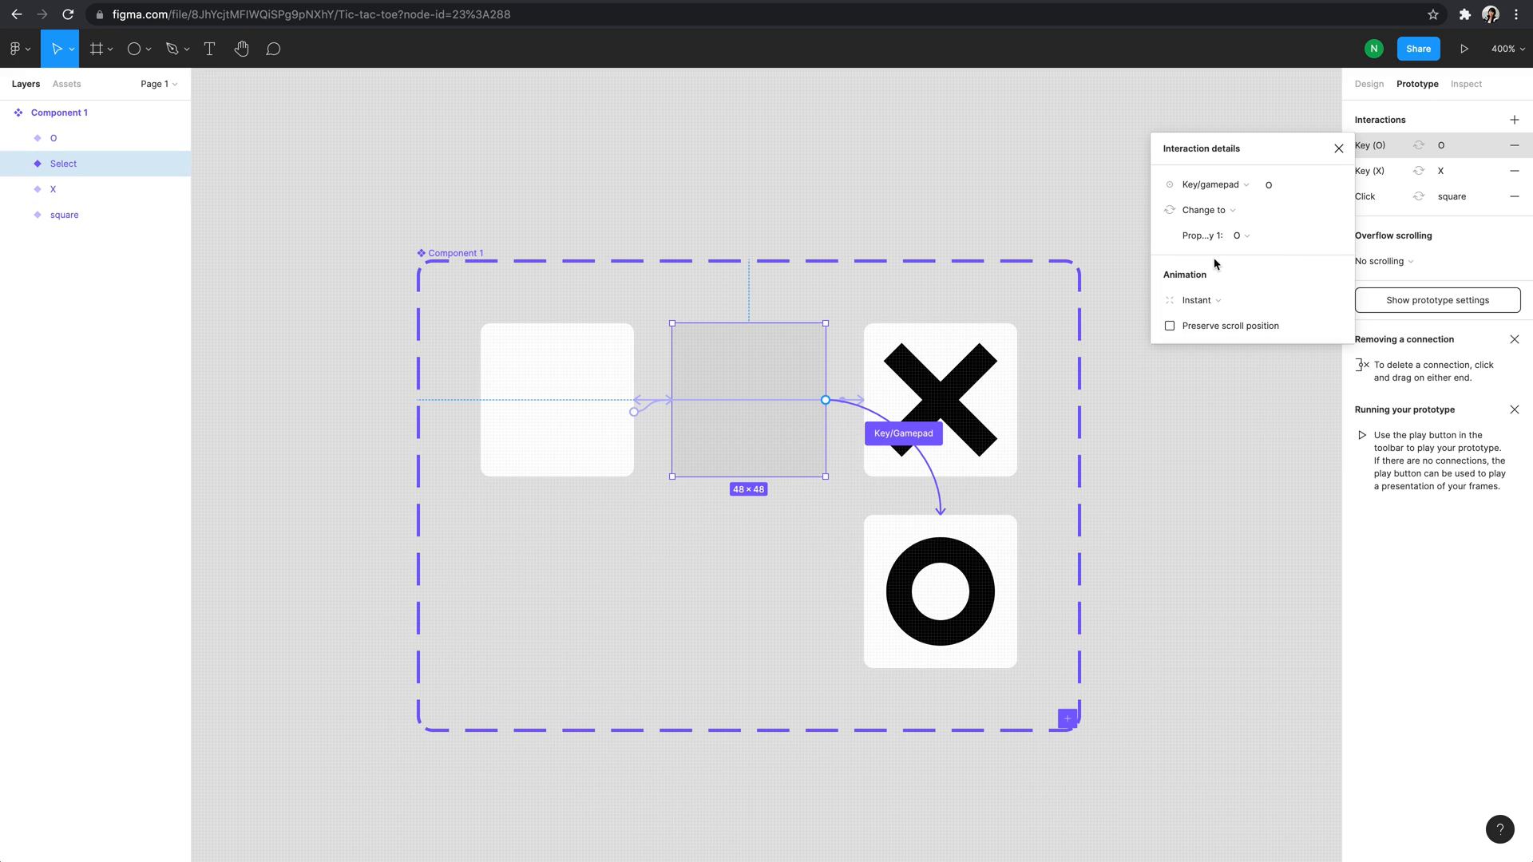
{"action": "left_click", "coordinate": [1120, 415]}
Step: Create a 1920 × 1080 frame and align it directly below the component set
{"action": "key", "text": "minus"}
{"action": "key", "text": "minus"}
{"action": "key", "text": "minus"}
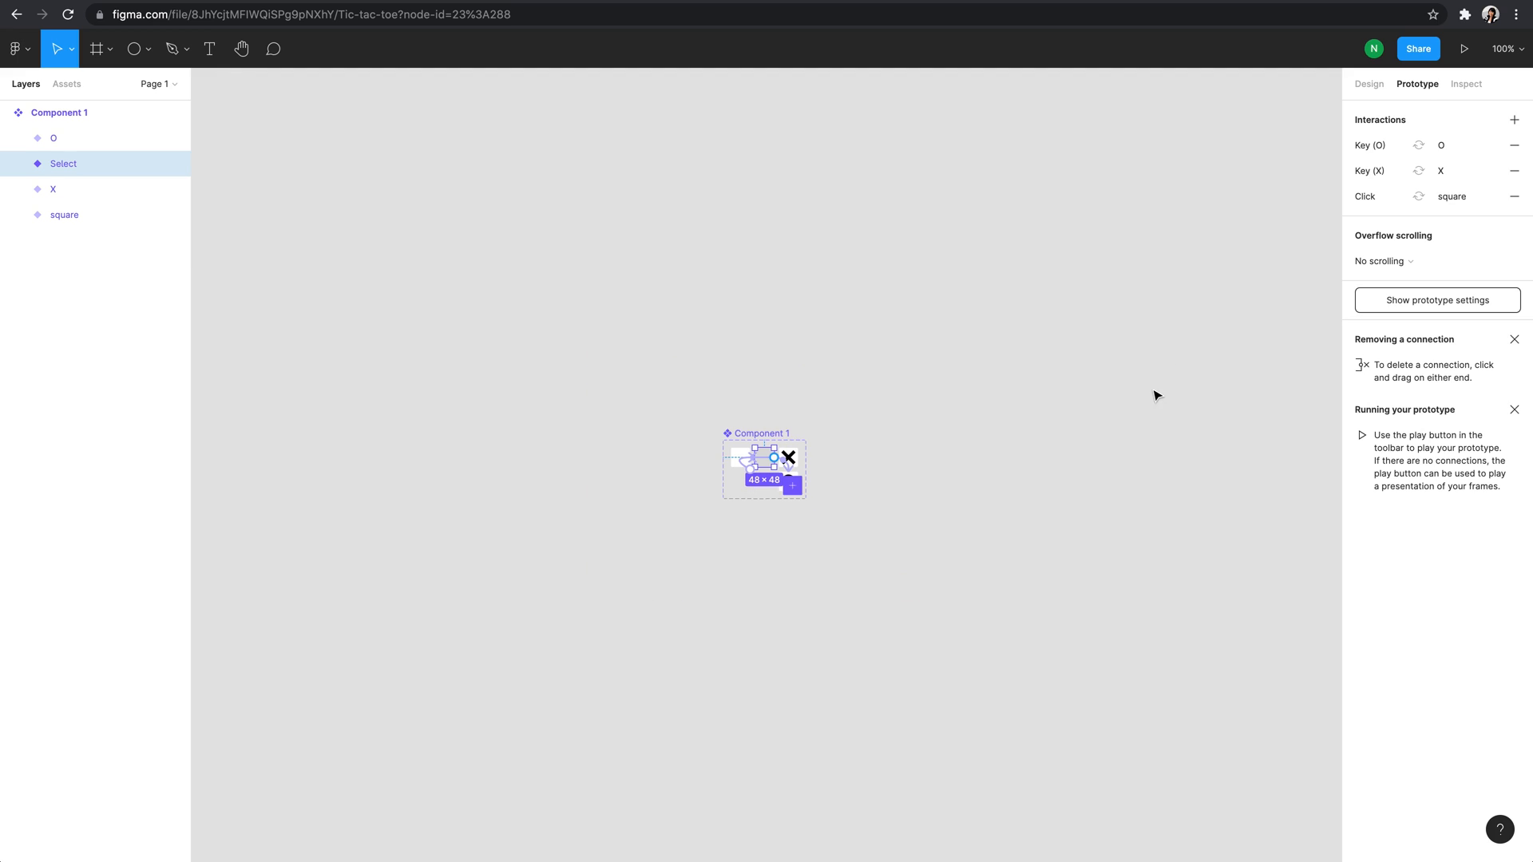
{"action": "scroll", "coordinate": [1101, 487], "scroll_direction": "down", "scroll_amount": 5}
{"action": "scroll", "coordinate": [1102, 487], "scroll_direction": "right", "scroll_amount": 5}
{"action": "left_click", "coordinate": [104, 54]}
{"action": "left_click", "coordinate": [365, 317]}
{"action": "left_click", "coordinate": [1397, 203]}
{"action": "type", "text": "1920"}
{"action": "key", "text": "Tab"}
{"action": "type", "text": "10"}
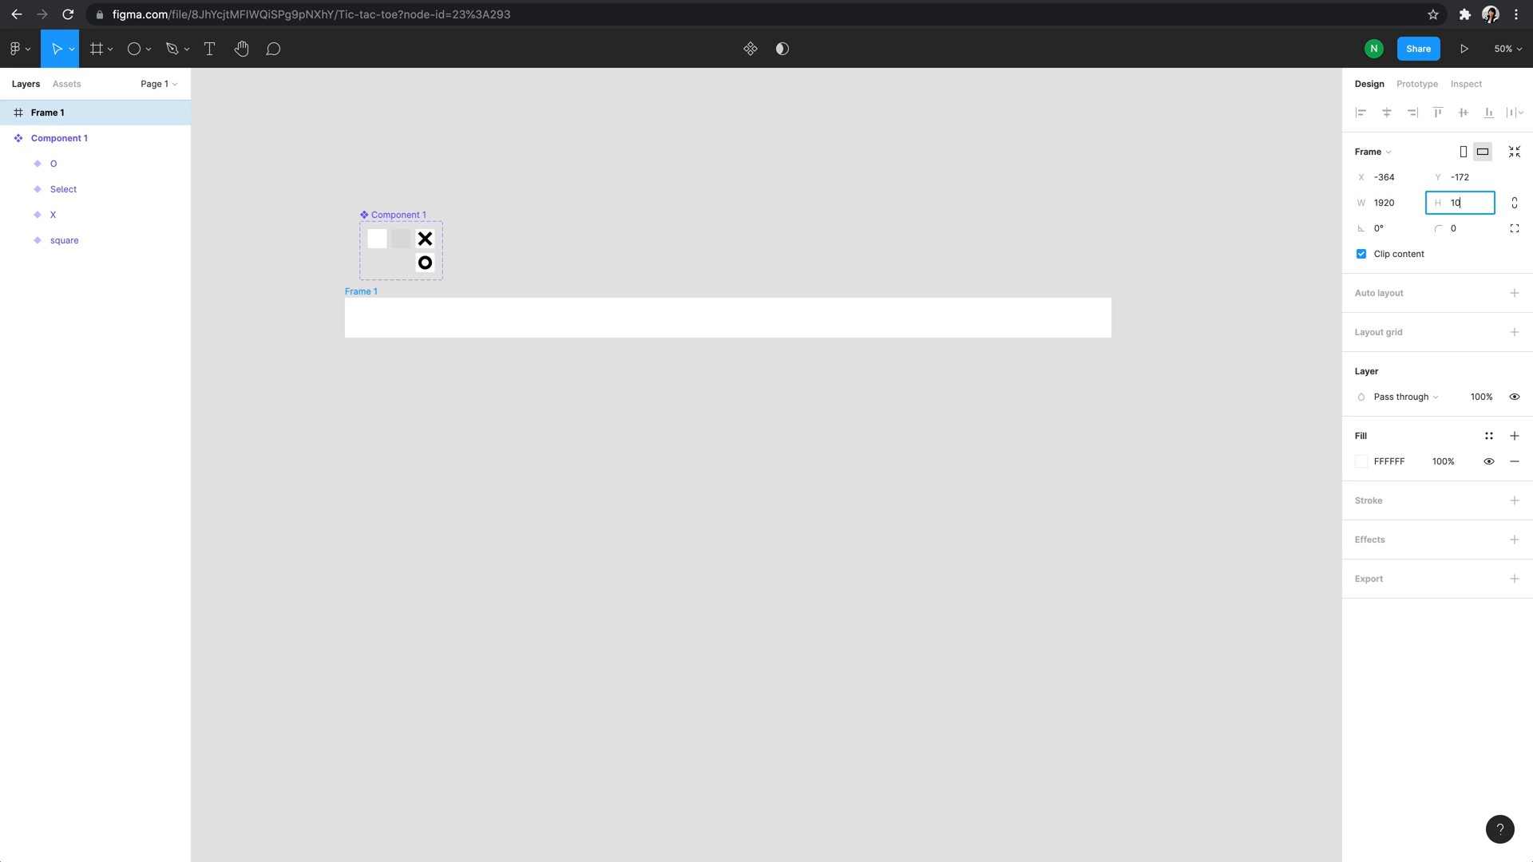
{"action": "type", "text": "80"}
{"action": "key", "text": "Return"}
{"action": "left_click_drag", "start_coordinate": [366, 299], "coordinate": [382, 312]}
{"action": "key", "text": "Escape"}
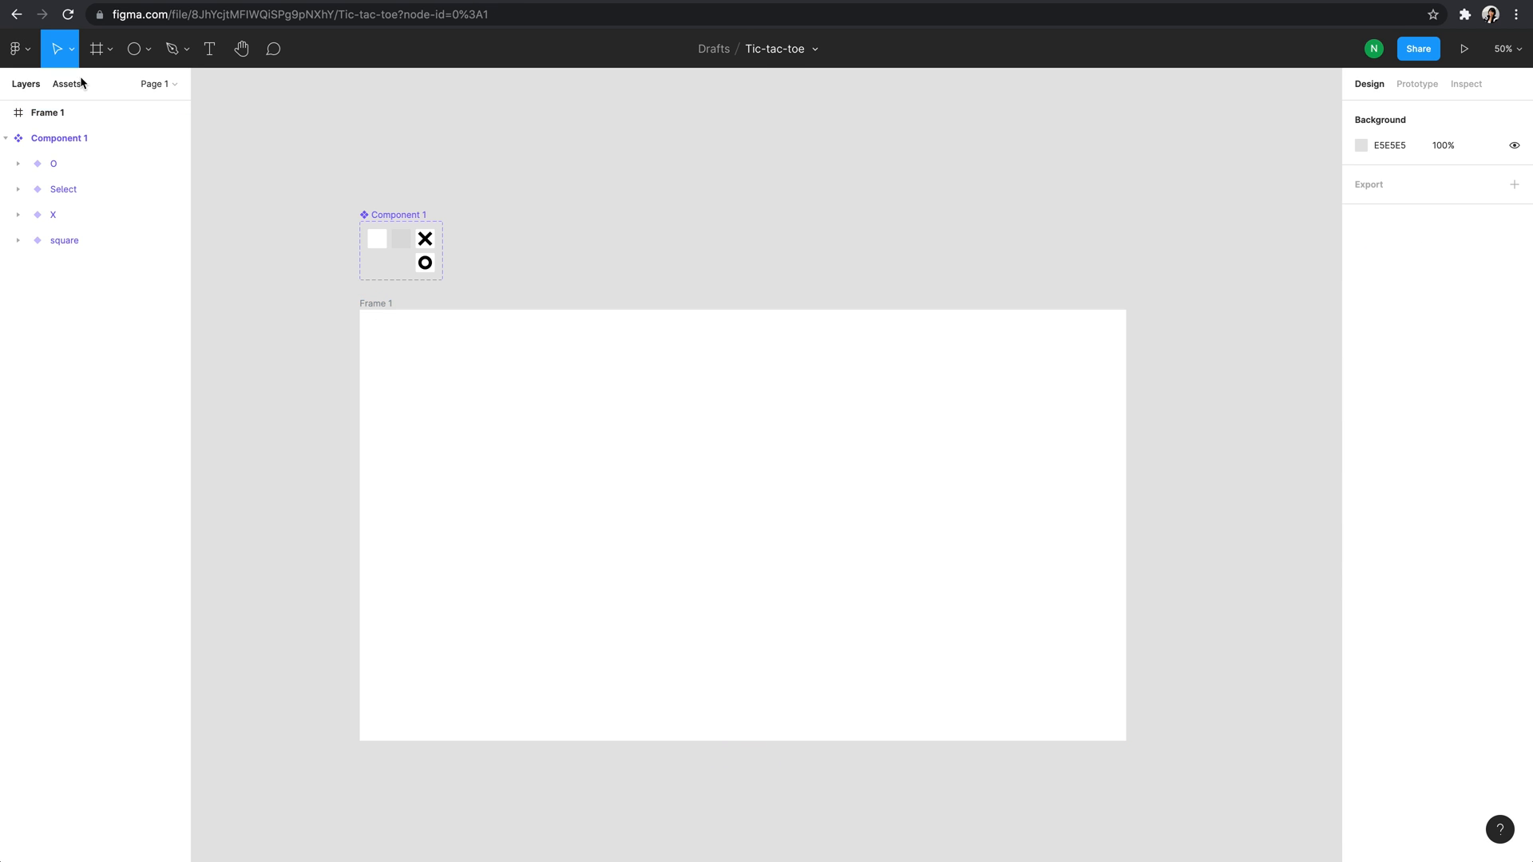
Step: Place an instance of the square component in the frame and set the frame's fill to light grey EFEFEF
{"action": "left_click", "coordinate": [70, 84]}
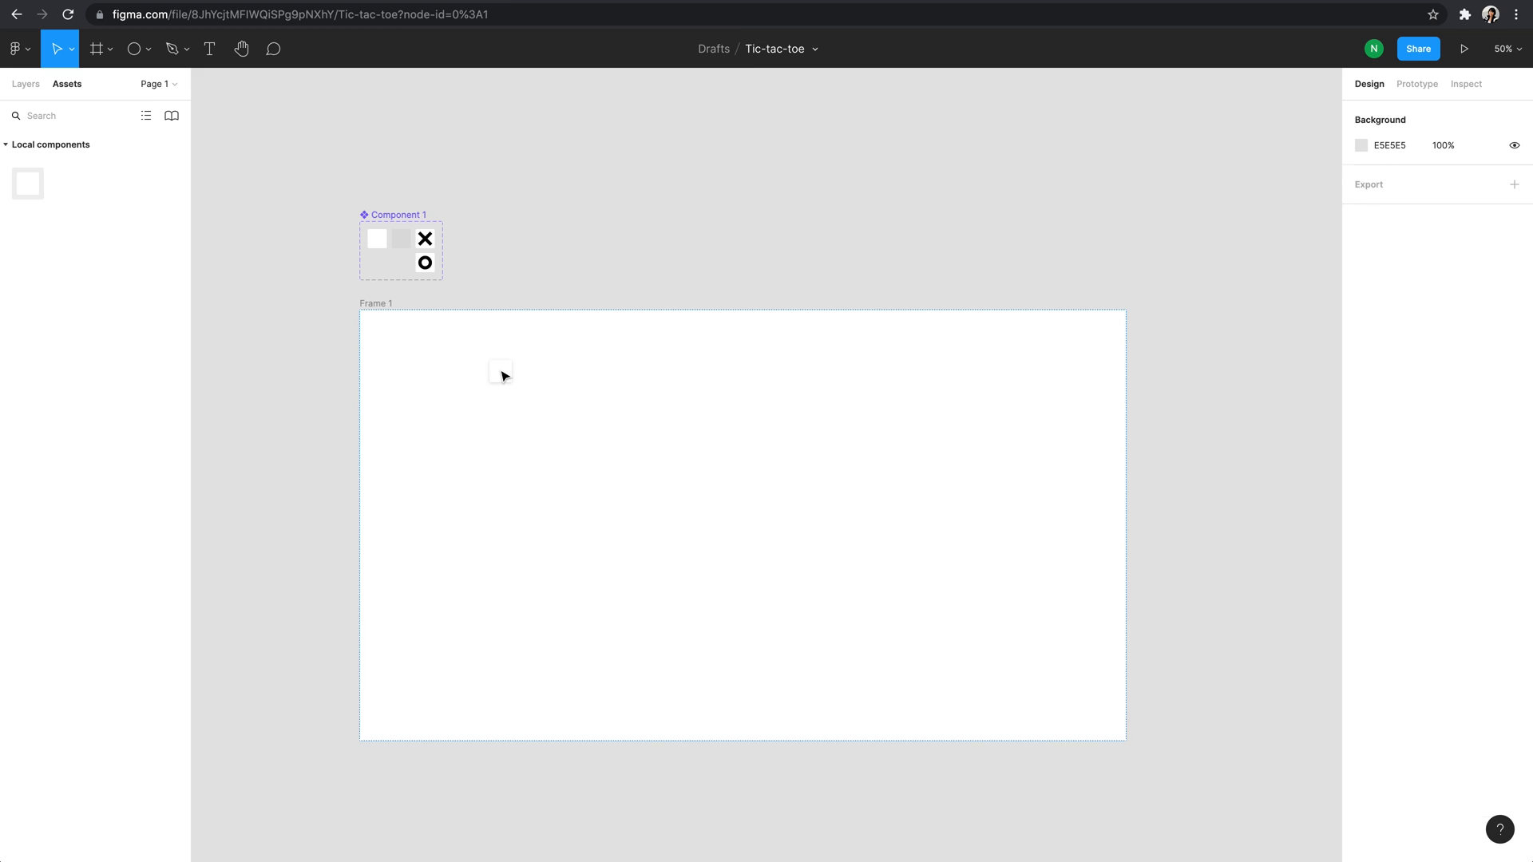
{"action": "left_click", "coordinate": [379, 306]}
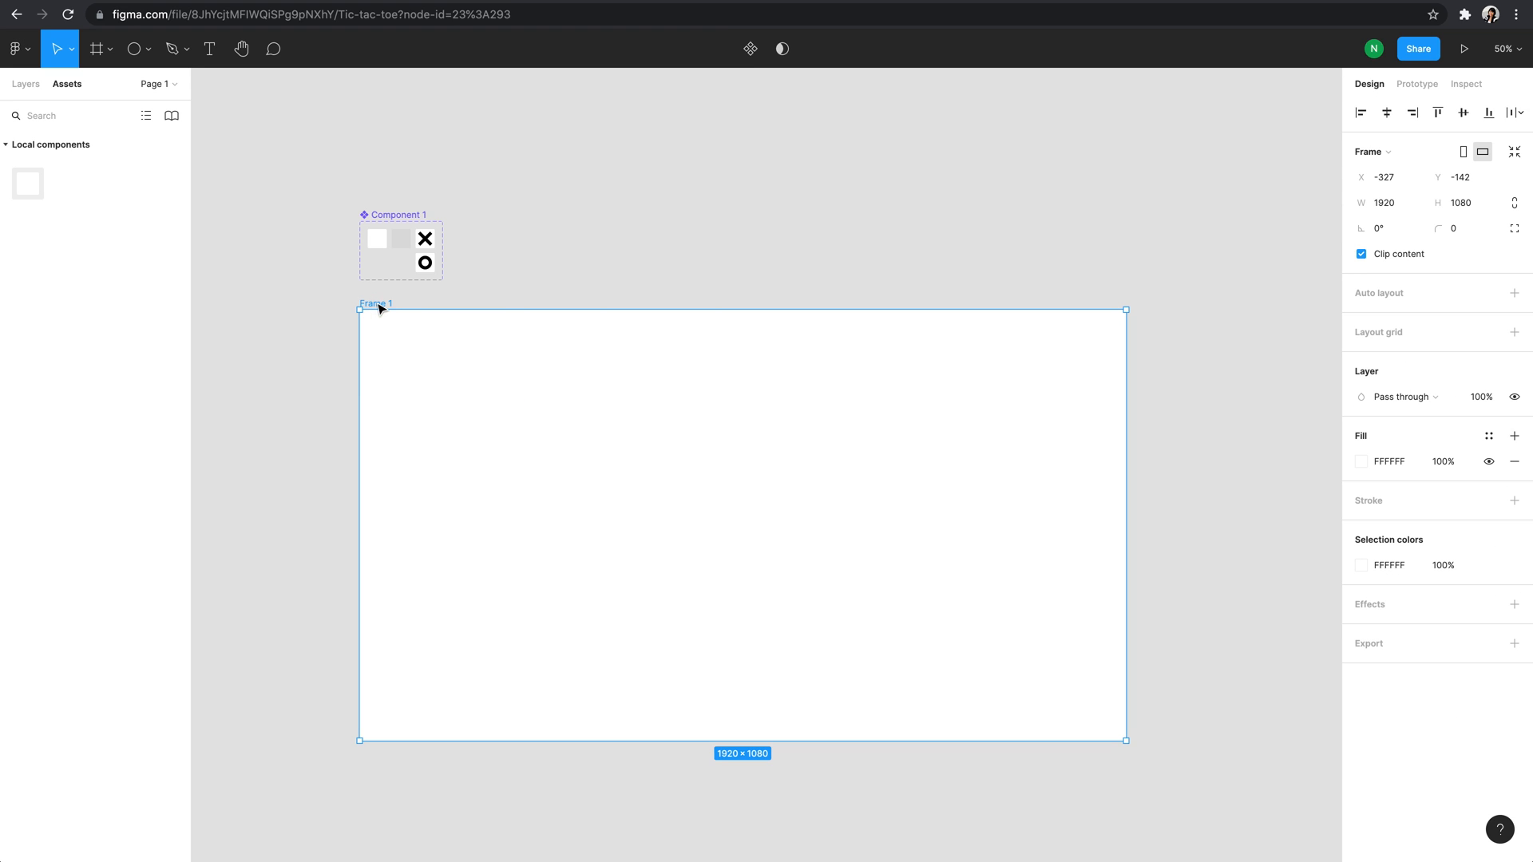
{"action": "left_click", "coordinate": [1359, 462]}
{"action": "left_click_drag", "start_coordinate": [1164, 488], "coordinate": [1147, 484]}
Step: Duplicate the square instance to its right inside the frame
{"action": "left_click", "coordinate": [500, 366]}
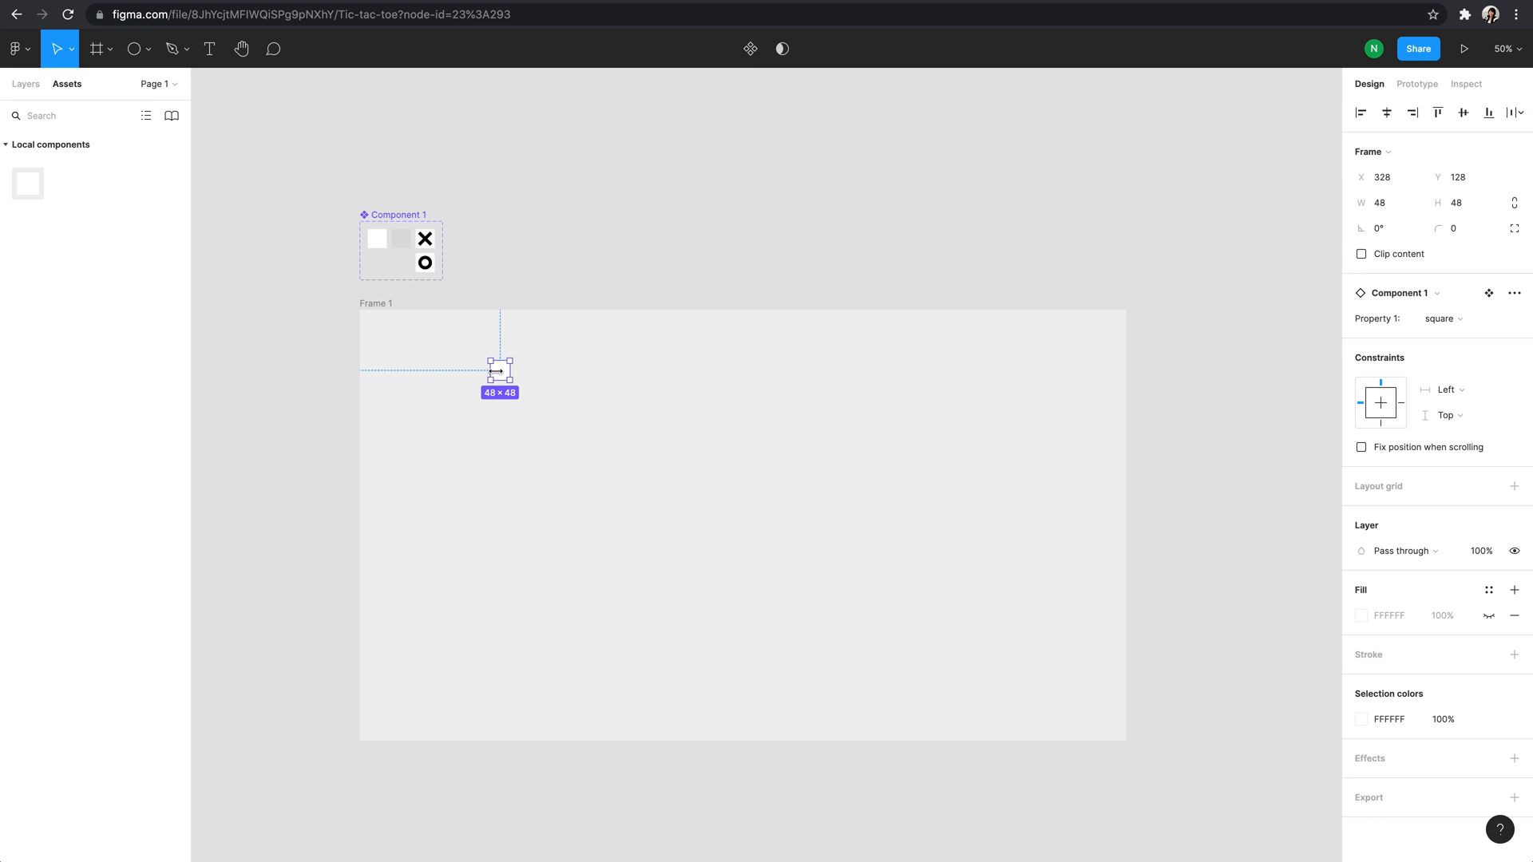
{"action": "key", "text": "shift+0"}
{"action": "left_click_drag", "start_coordinate": [496, 372], "coordinate": [797, 466]}
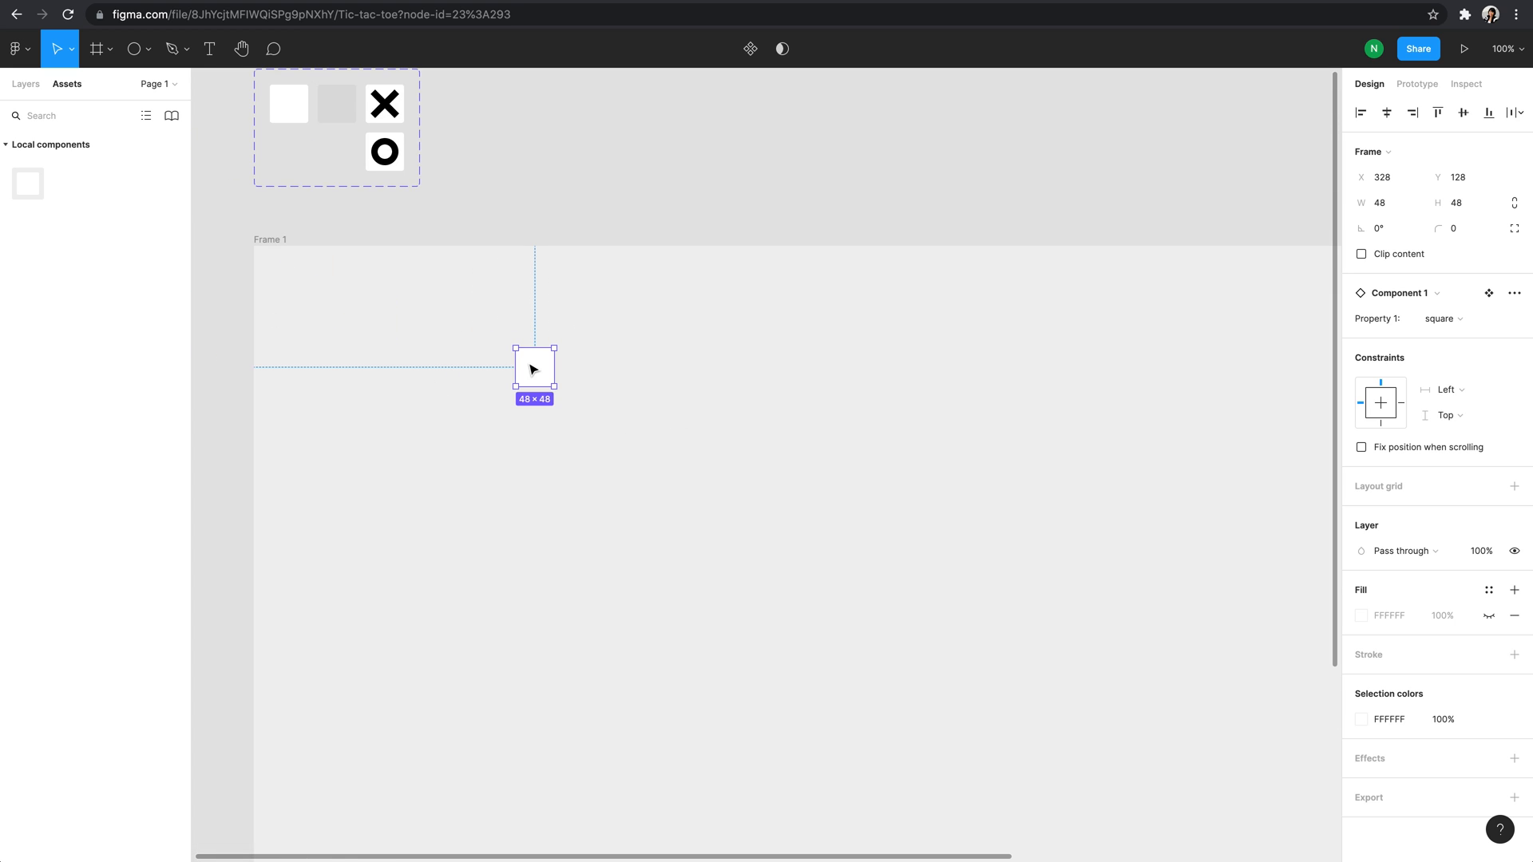
{"action": "left_click_drag", "start_coordinate": [535, 369], "coordinate": [579, 373]}
Step: Set the horizontal spacing between the two square instances to 4 and wrap them in an auto layout frame
{"action": "left_click", "coordinate": [533, 373], "text": "shift"}
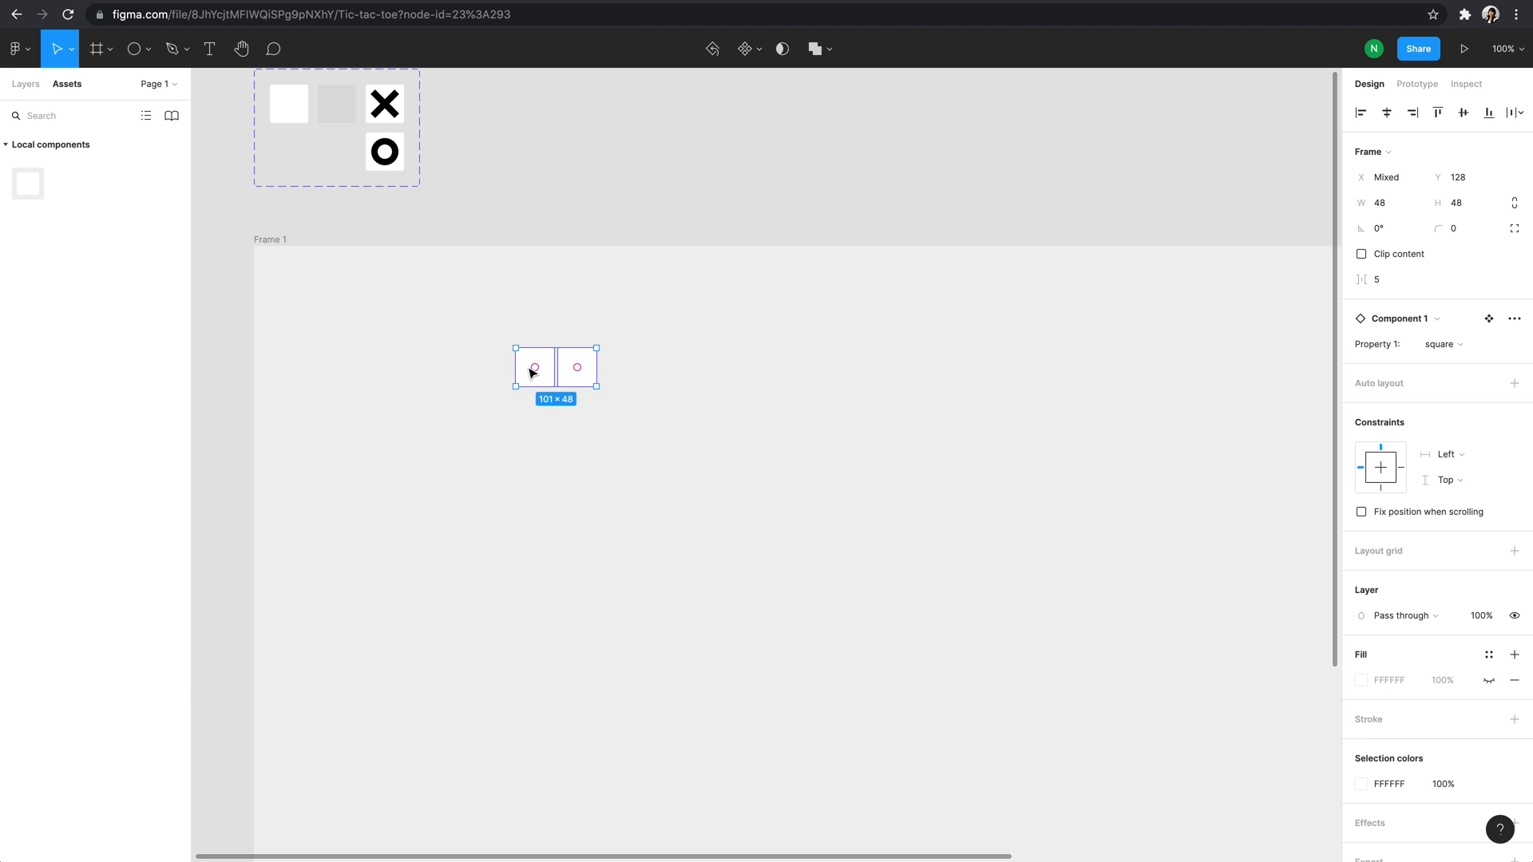
{"action": "left_click", "coordinate": [1349, 281]}
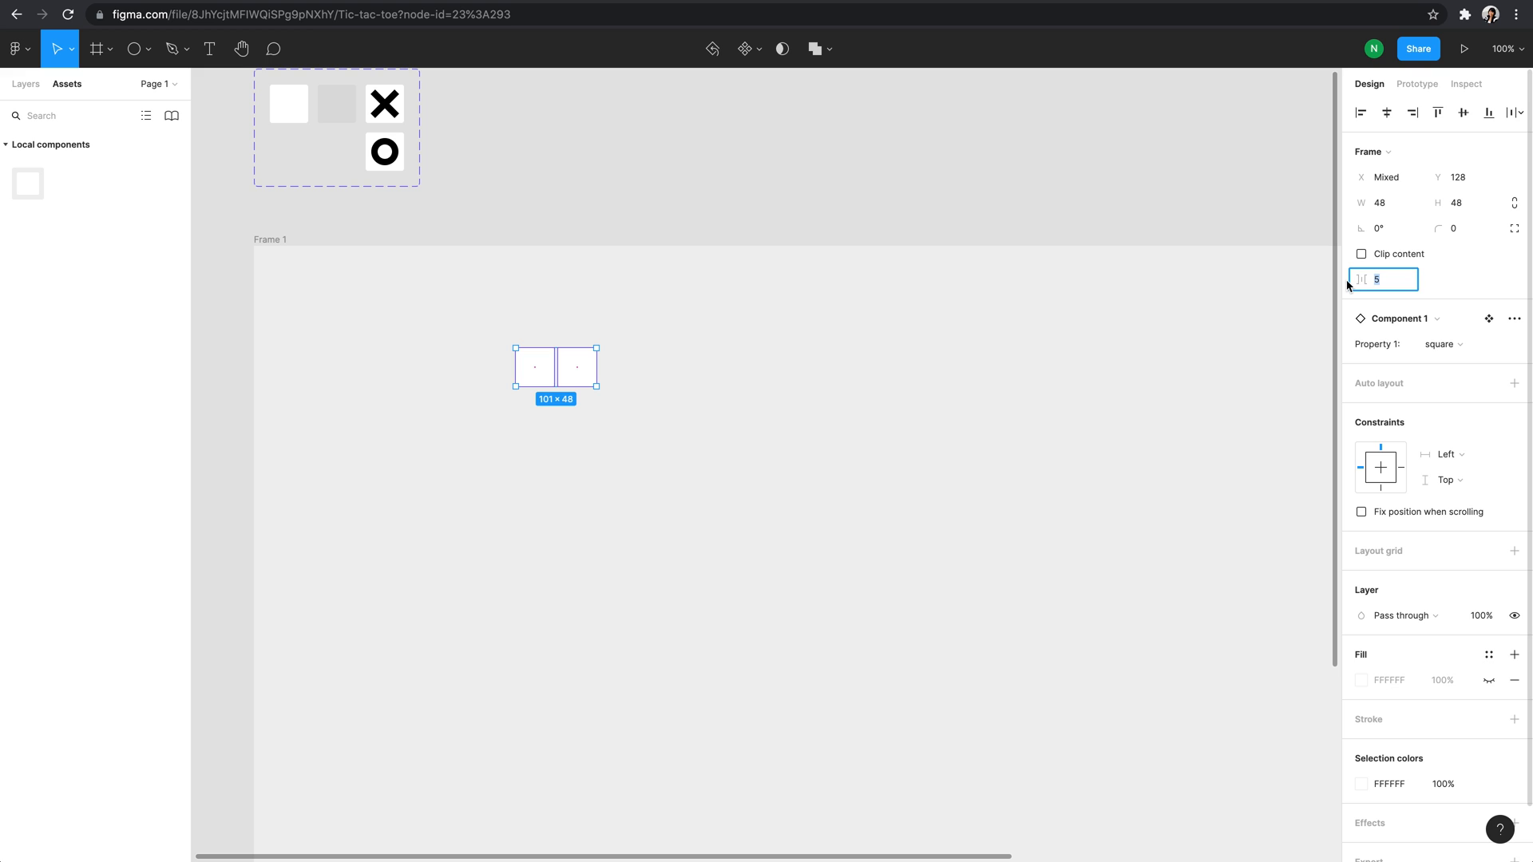
{"action": "key", "text": "Return"}
{"action": "left_click_drag", "start_coordinate": [441, 340], "coordinate": [673, 435]}
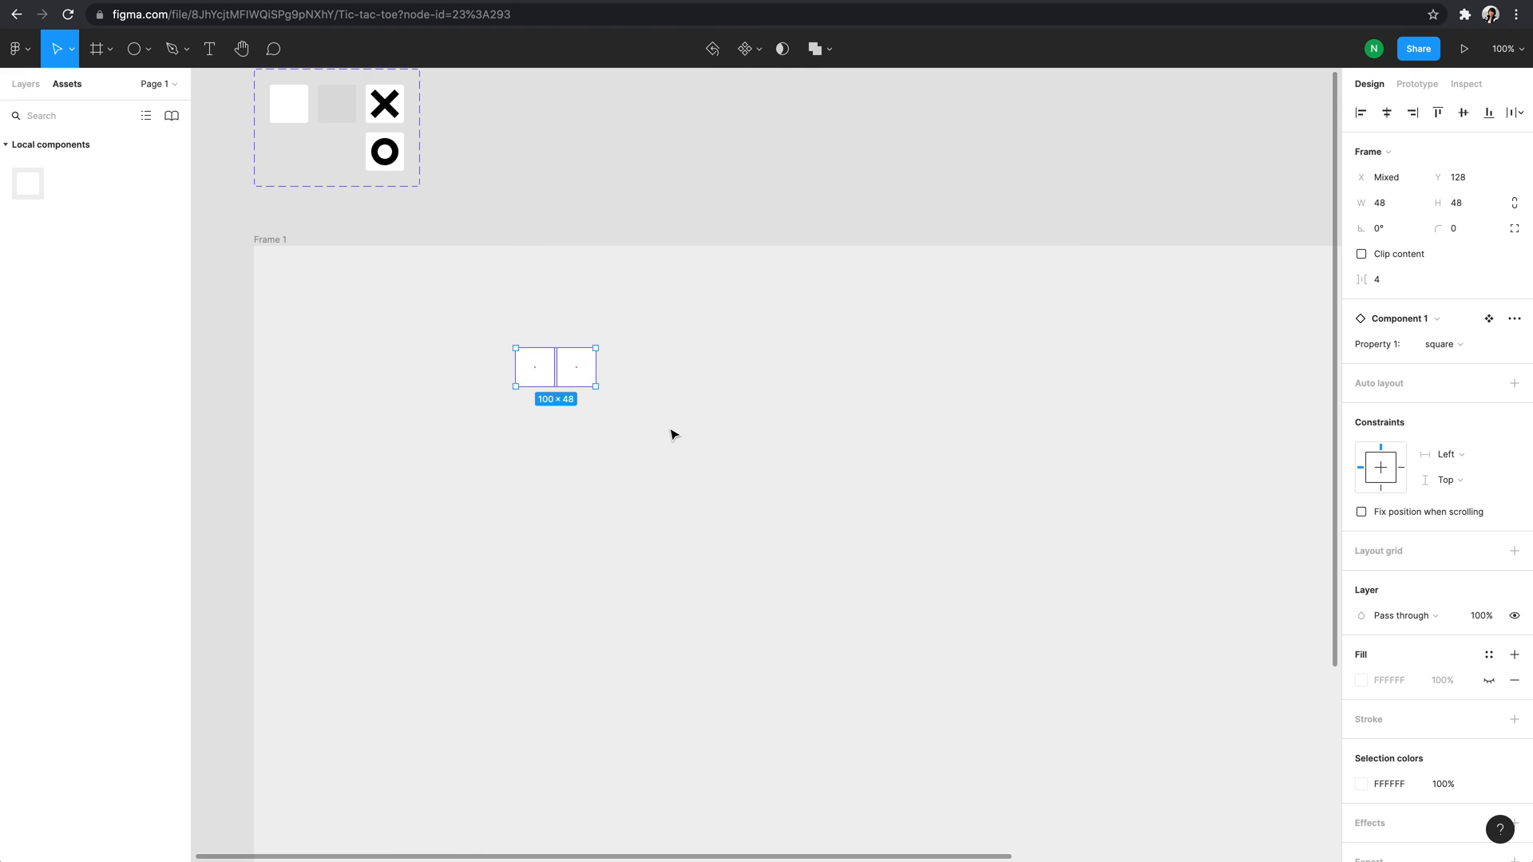
{"action": "key", "text": "shift+a"}
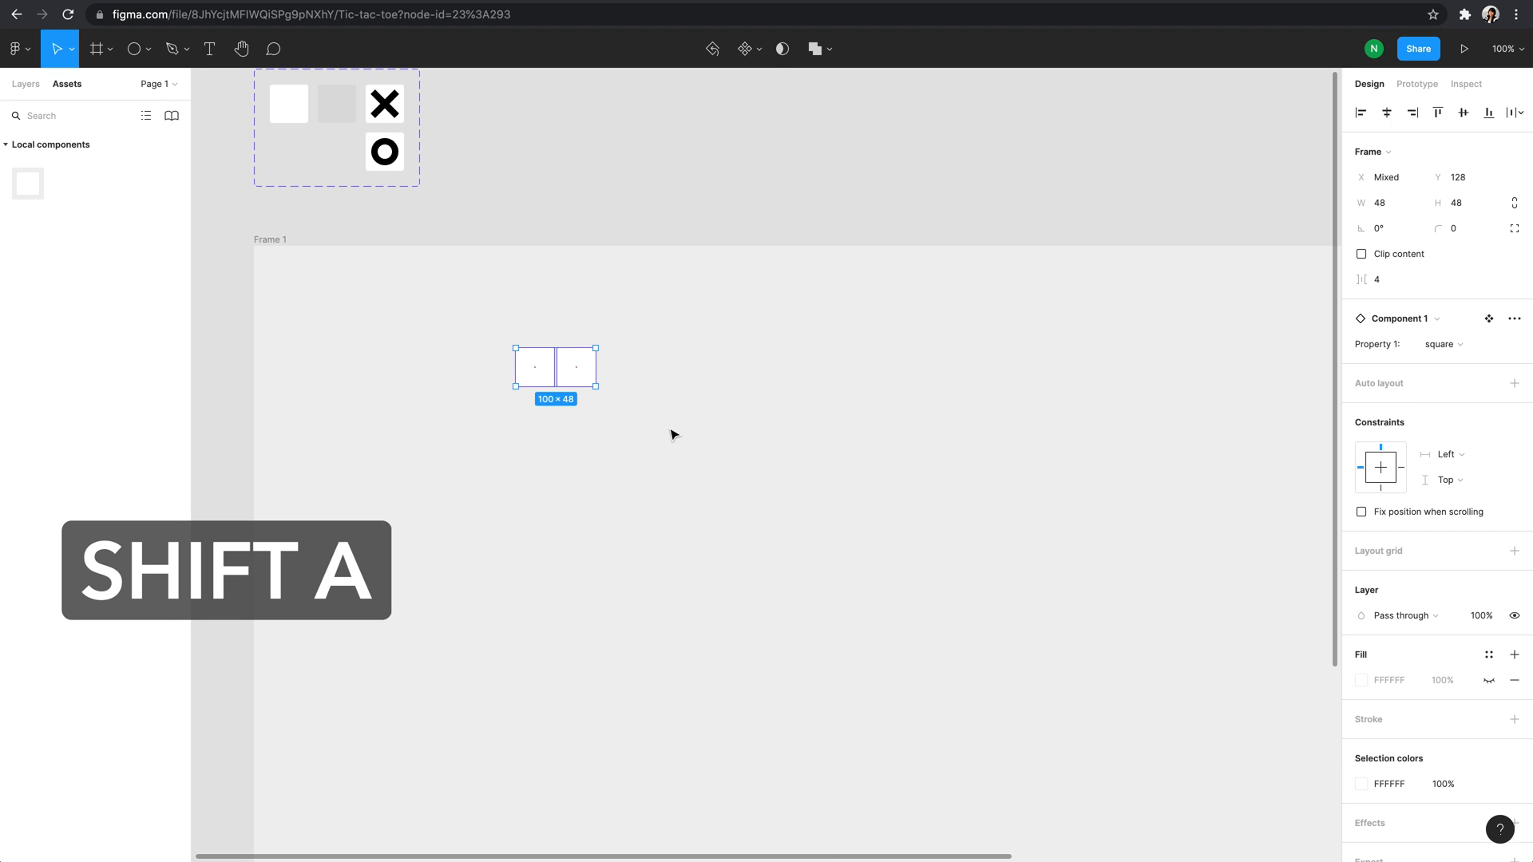
Step: Duplicate the second square inside the auto layout until the row holds 25 squares
{"action": "double_click", "coordinate": [583, 377]}
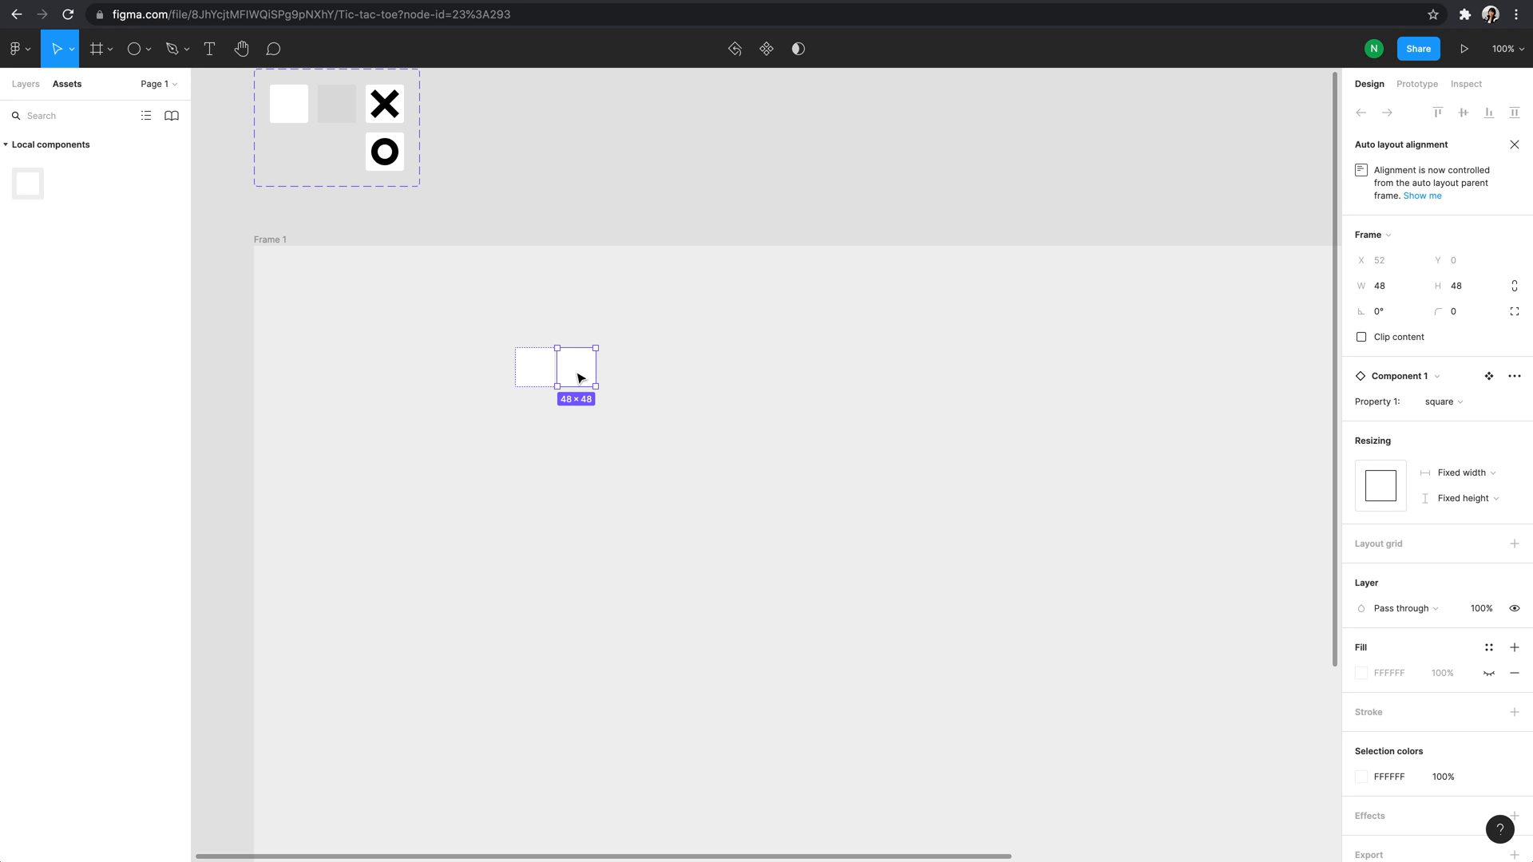
{"action": "key", "text": "super+d"}
{"action": "key", "text": "super+d"}
{"action": "key", "text": "super+d"}
{"action": "key", "text": "super+d"}
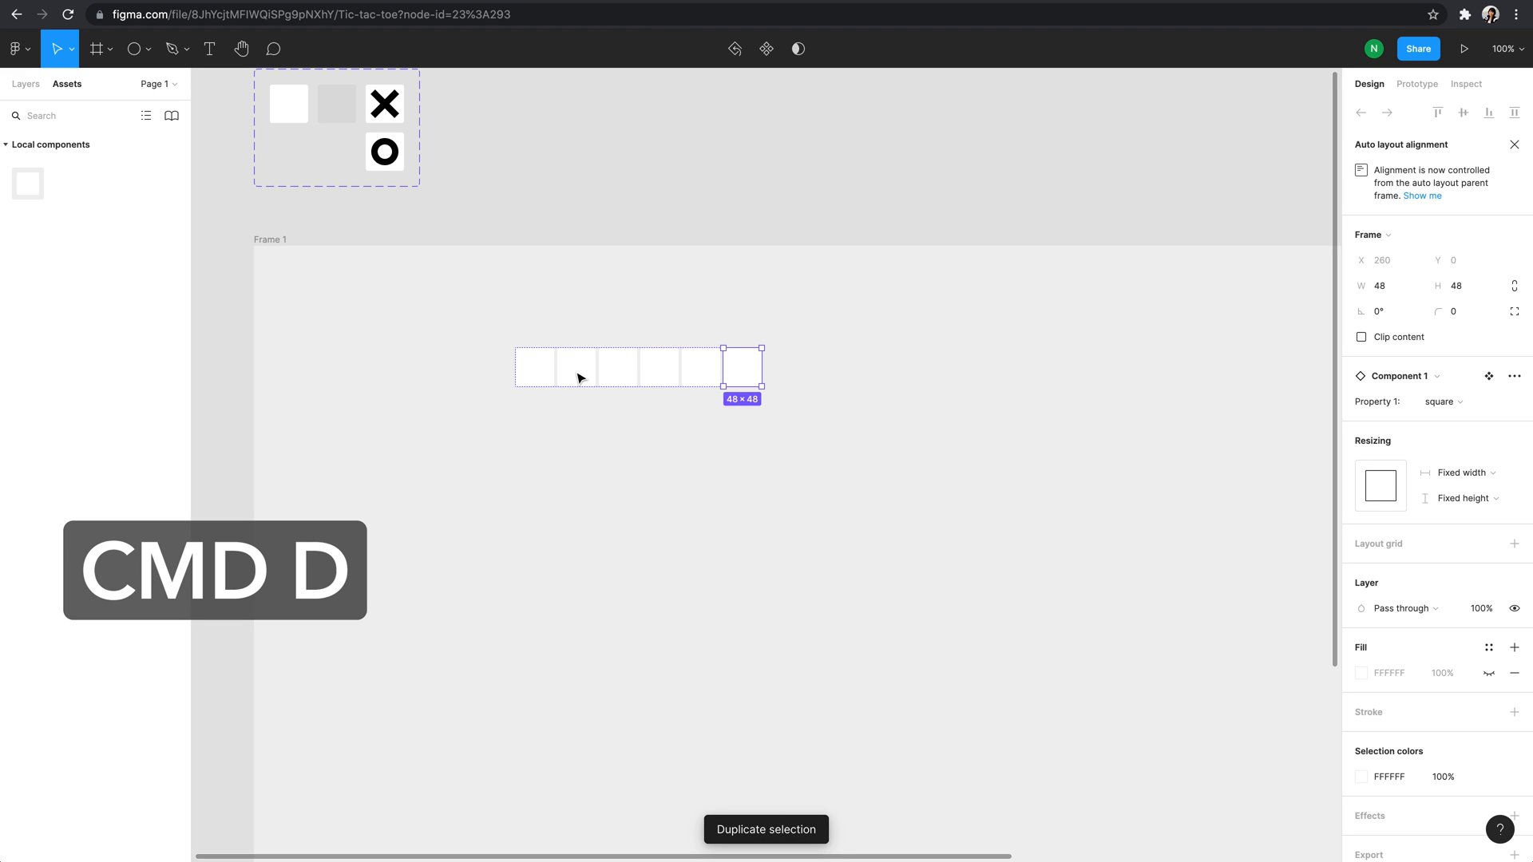
{"action": "key", "text": "super+d"}
{"action": "key", "text": "super+d"}
{"action": "key", "text": "super+d"}
{"action": "key", "text": "super+d"}
{"action": "key", "text": "super+d"}
{"action": "key", "text": "super+d"}
{"action": "key", "text": "super+d"}
{"action": "key", "text": "super+d"}
{"action": "key", "text": "super+d"}
{"action": "key", "text": "super+d"}
{"action": "key", "text": "super+d"}
{"action": "key", "text": "super+d"}
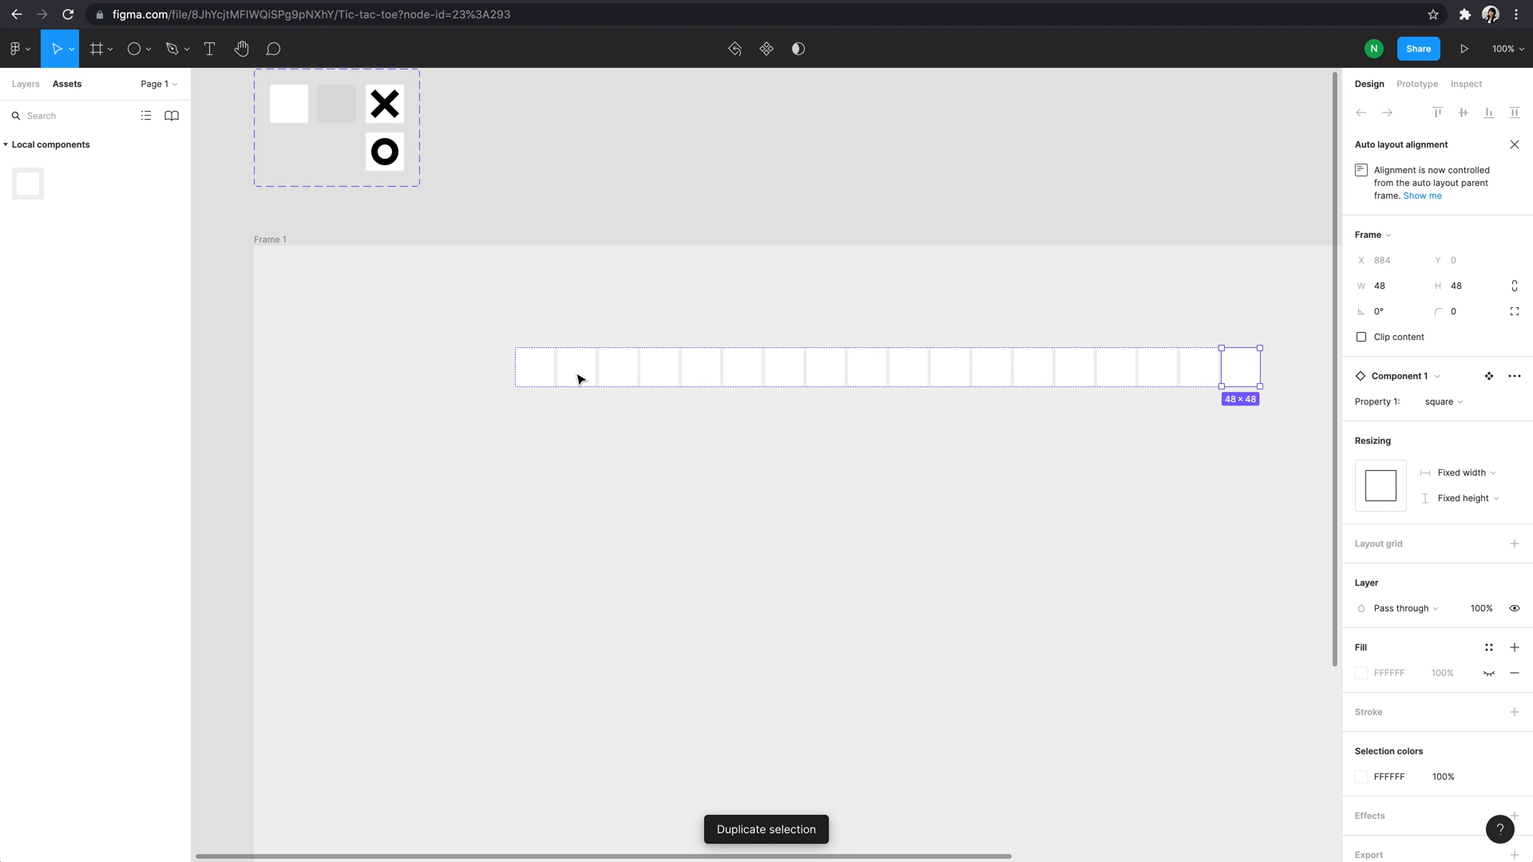
{"action": "key", "text": "minus"}
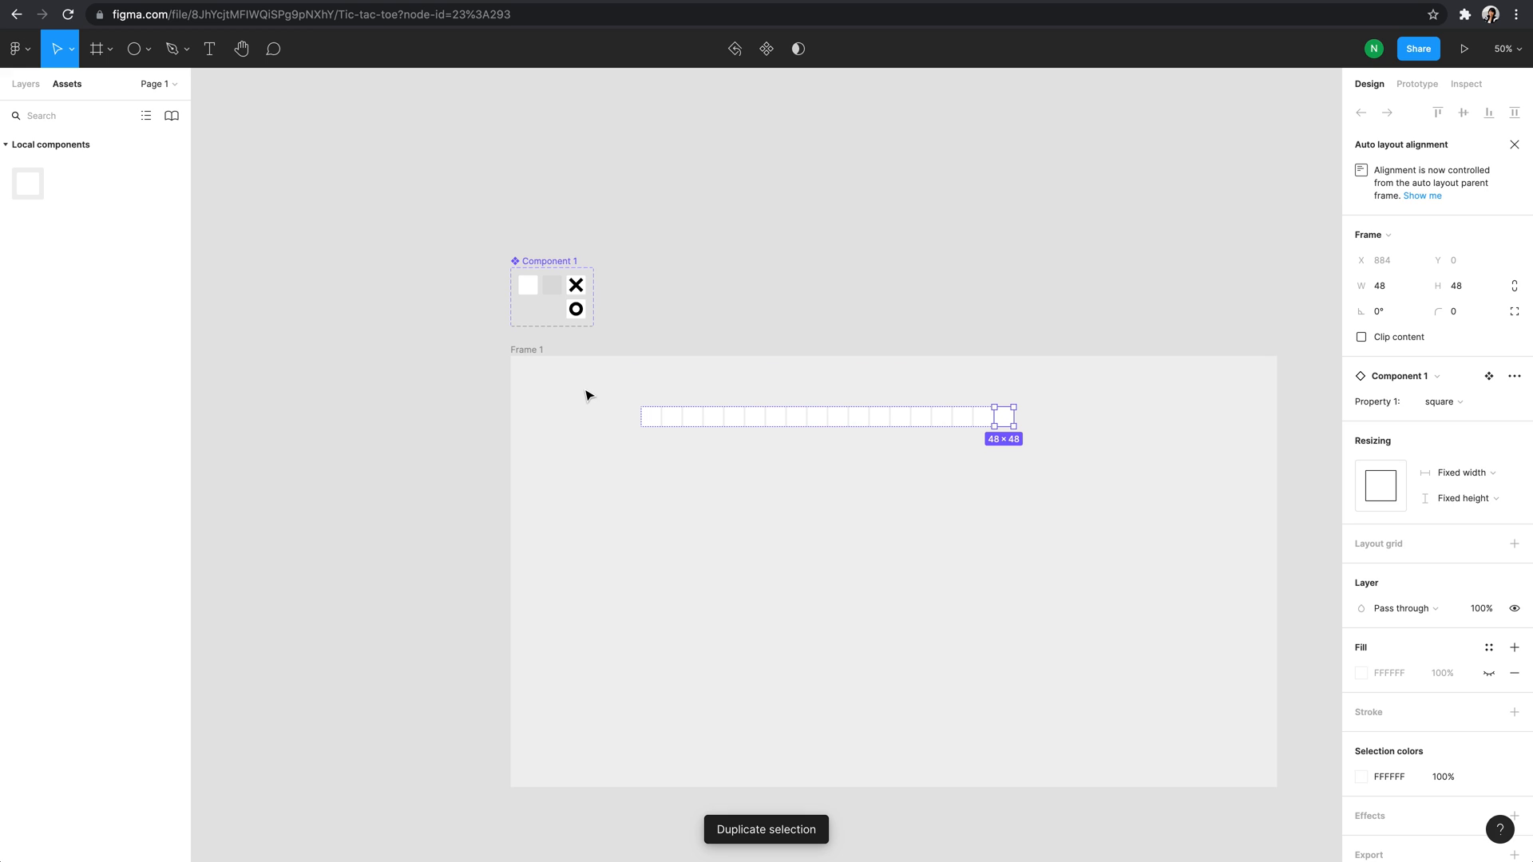
{"action": "key", "text": "super+d"}
{"action": "key", "text": "super+d"}
{"action": "key", "text": "super+d"}
{"action": "key", "text": "super+d"}
{"action": "key", "text": "super+d"}
{"action": "key", "text": "super+d"}
{"action": "key", "text": "super+d"}
Step: Duplicate the whole row of squares below itself and set the vertical spacing between the rows to 4
{"action": "key", "text": "super+a"}
{"action": "key", "text": "shift+a"}
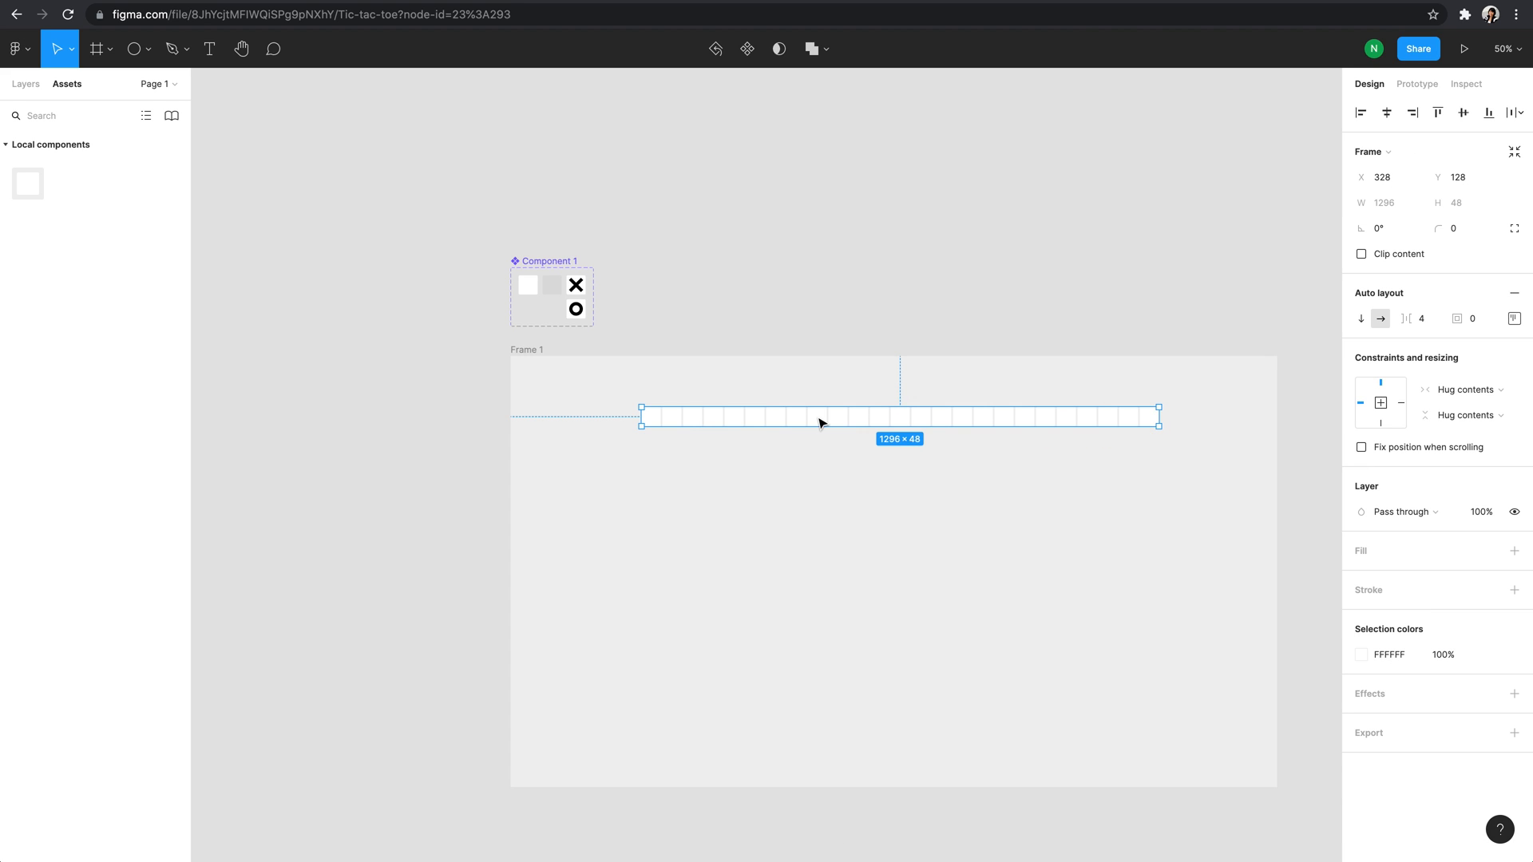
{"action": "left_click_drag", "start_coordinate": [824, 421], "coordinate": [821, 443]}
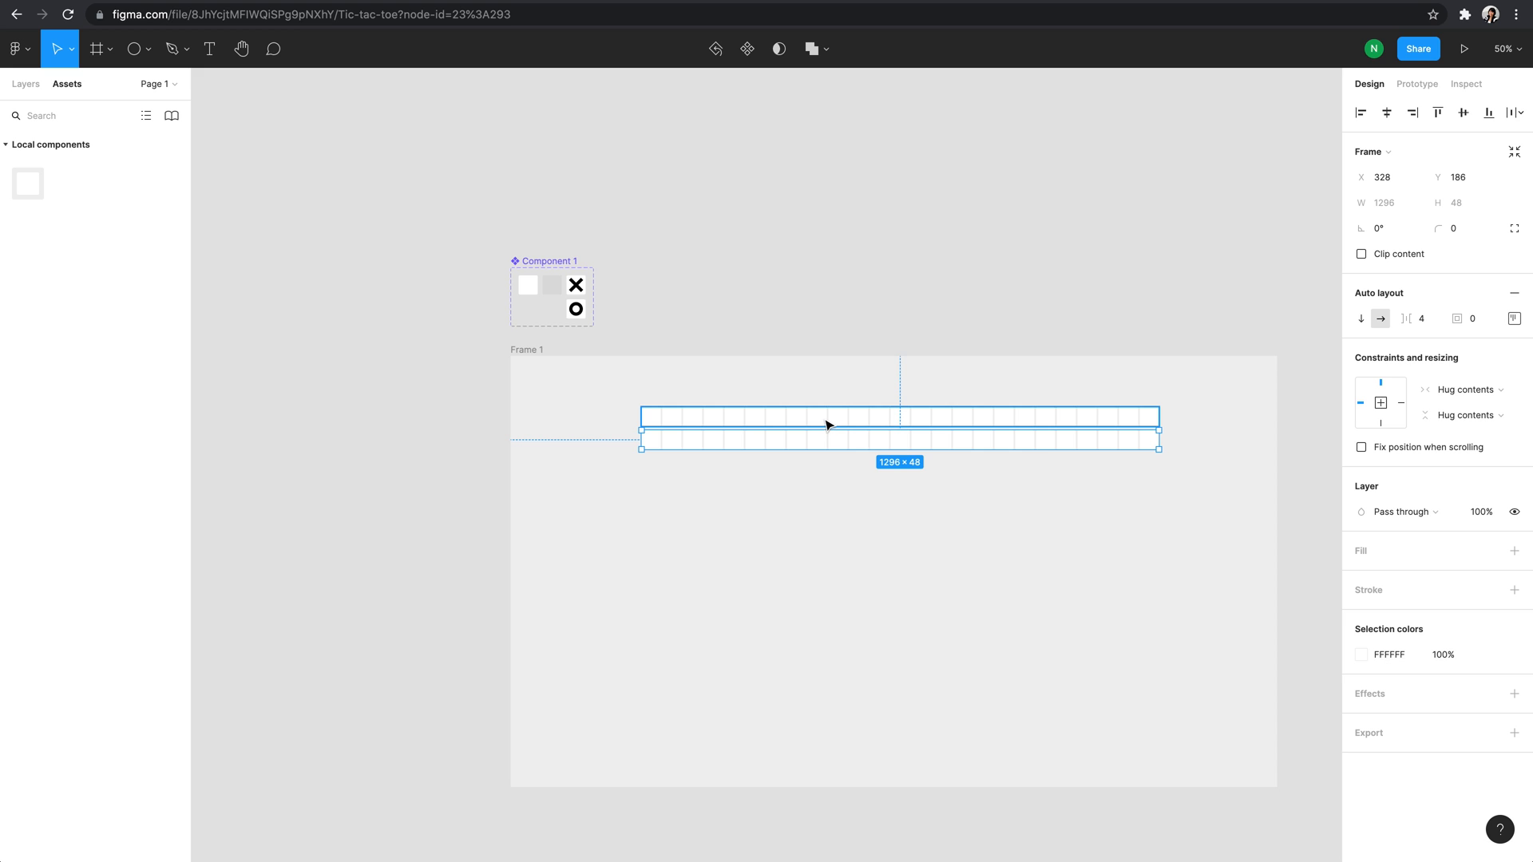
{"action": "left_click", "coordinate": [827, 424], "text": "shift"}
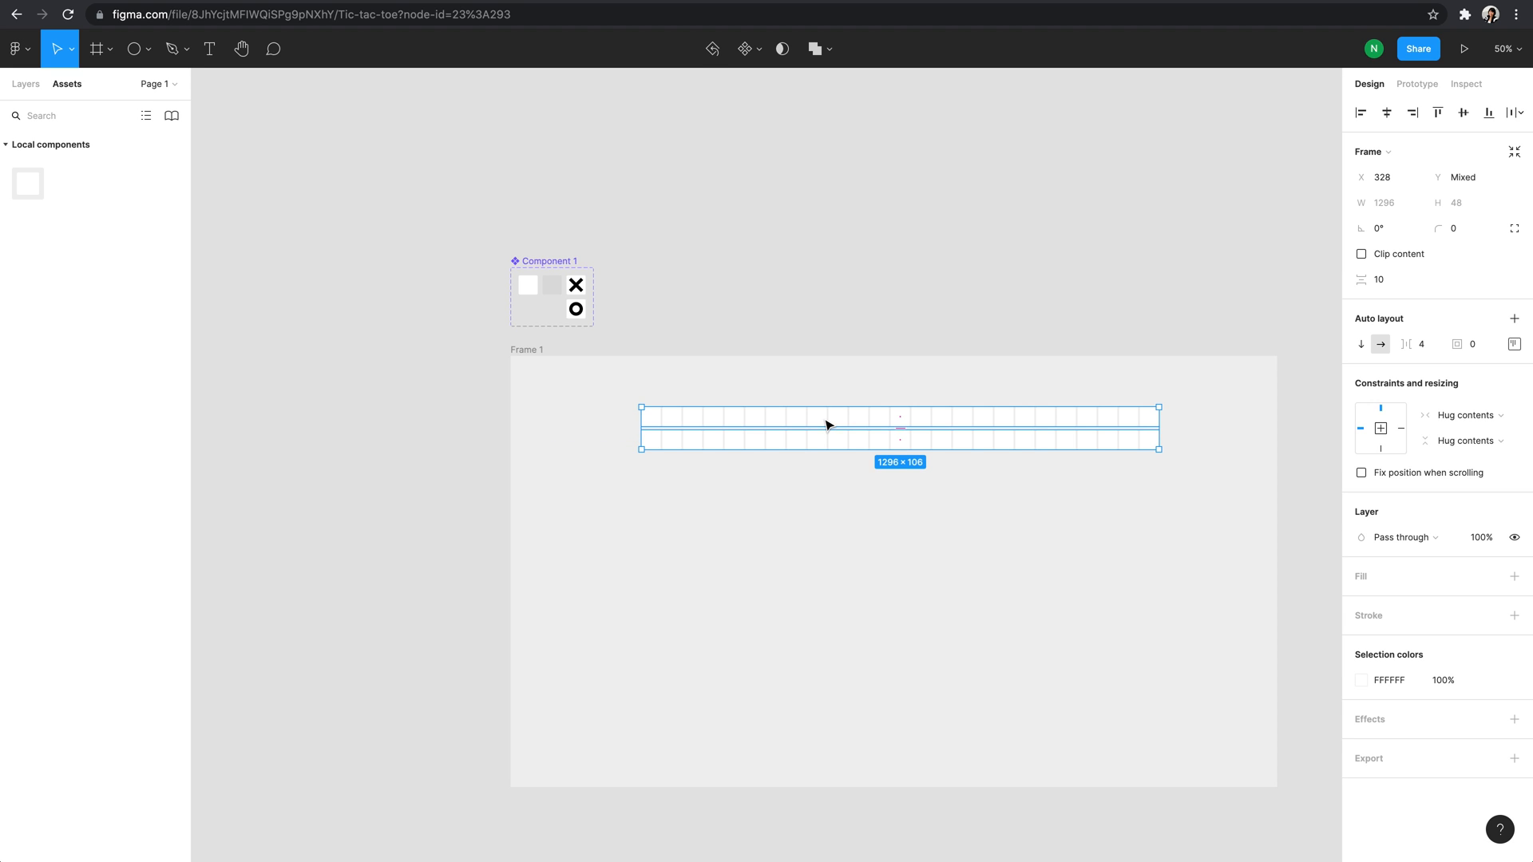
{"action": "left_click", "coordinate": [1398, 285]}
{"action": "type", "text": "4"}
{"action": "key", "text": "Return"}
Step: Wrap the two rows of squares in a vertical auto layout frame
{"action": "left_click", "coordinate": [804, 386]}
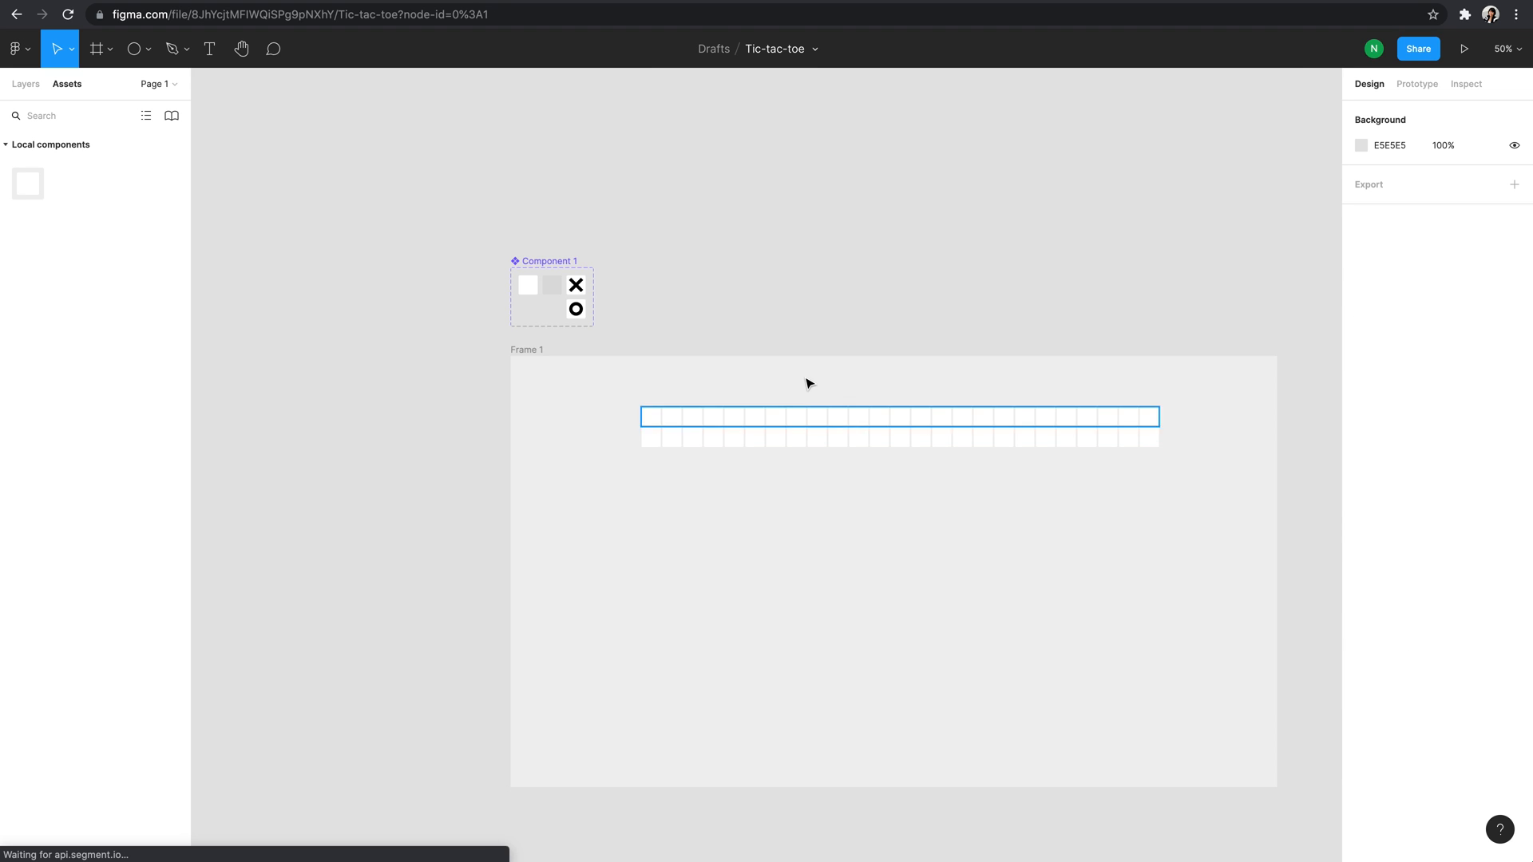
{"action": "left_click_drag", "start_coordinate": [733, 373], "coordinate": [932, 481]}
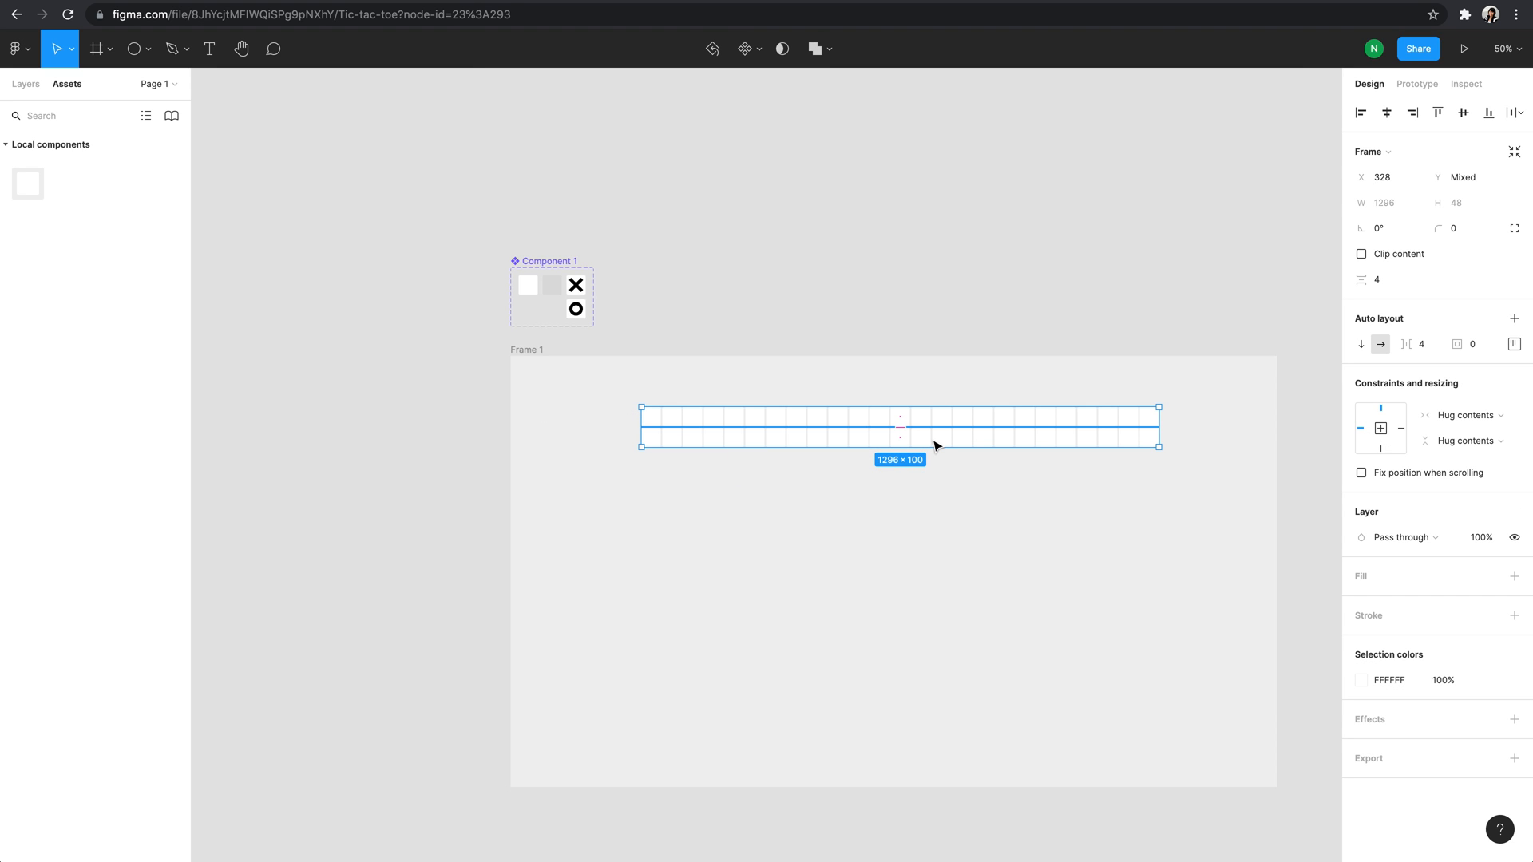
{"action": "key", "text": "shift+a"}
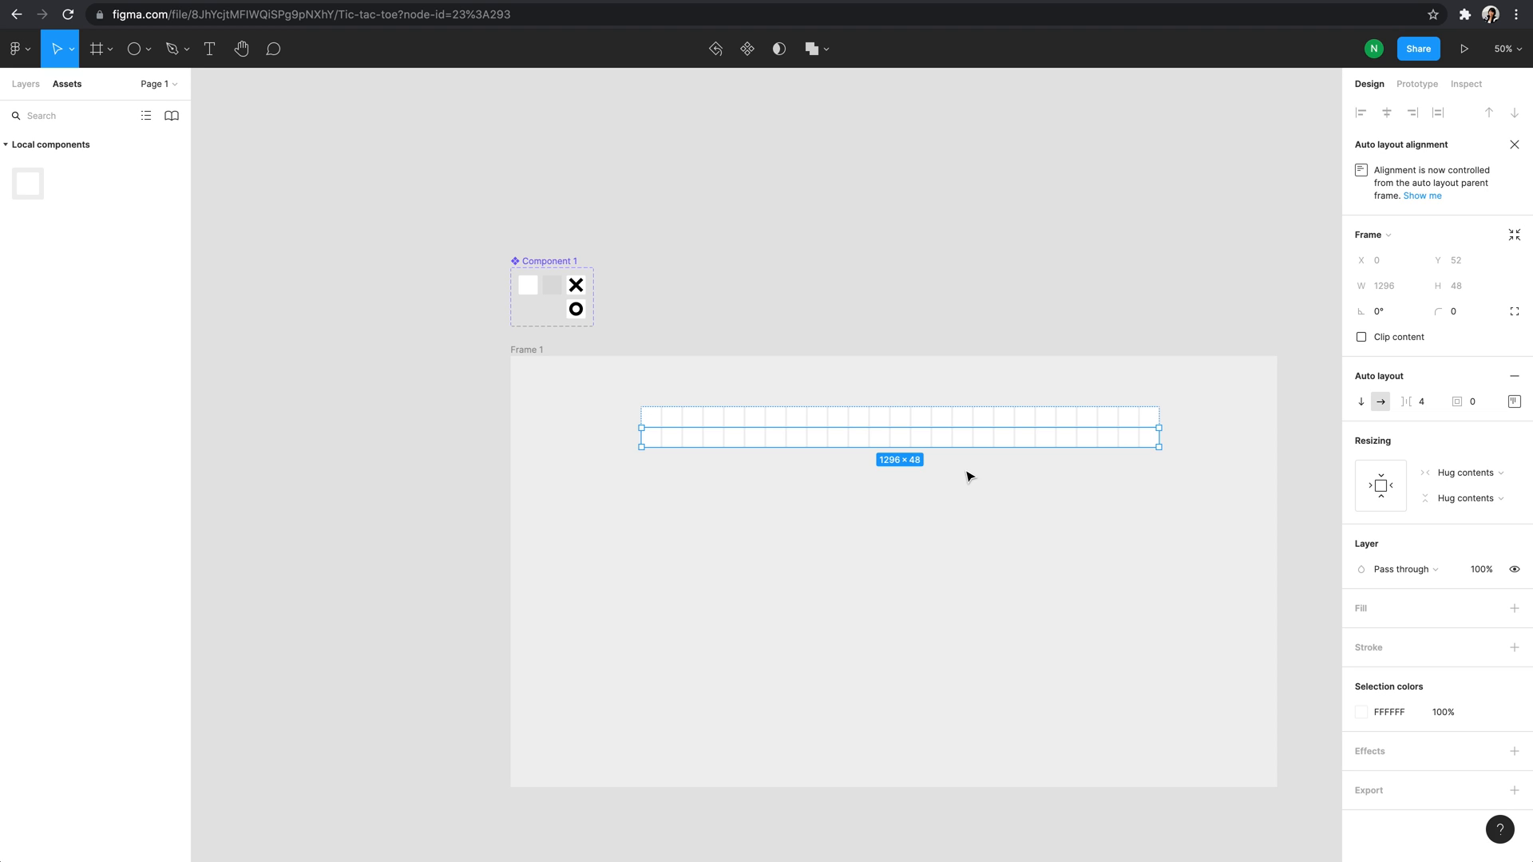
Step: Duplicate the lower row inside the vertical auto layout until the board has 16 rows
{"action": "key", "text": "super+d"}
{"action": "key", "text": "super+d"}
{"action": "key", "text": "super+d"}
{"action": "key", "text": "super+d"}
{"action": "key", "text": "super+d"}
{"action": "key", "text": "super+d"}
{"action": "key", "text": "super+d"}
{"action": "key", "text": "super+d"}
{"action": "key", "text": "super+d"}
{"action": "key", "text": "super+d"}
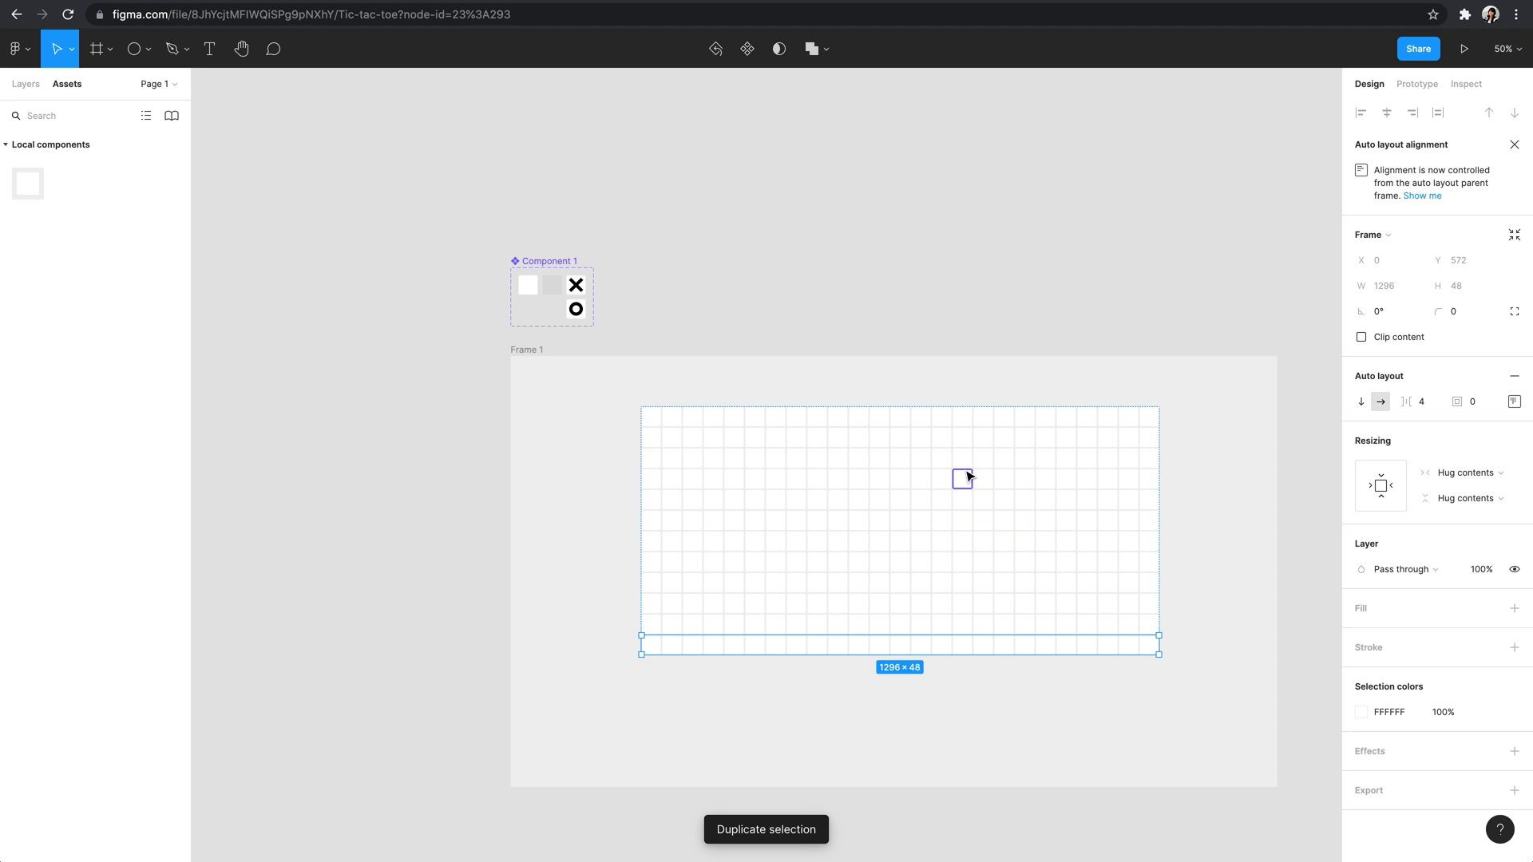
{"action": "key", "text": "super+d"}
{"action": "key", "text": "super+d"}
{"action": "key", "text": "super+d"}
{"action": "key", "text": "super+d"}
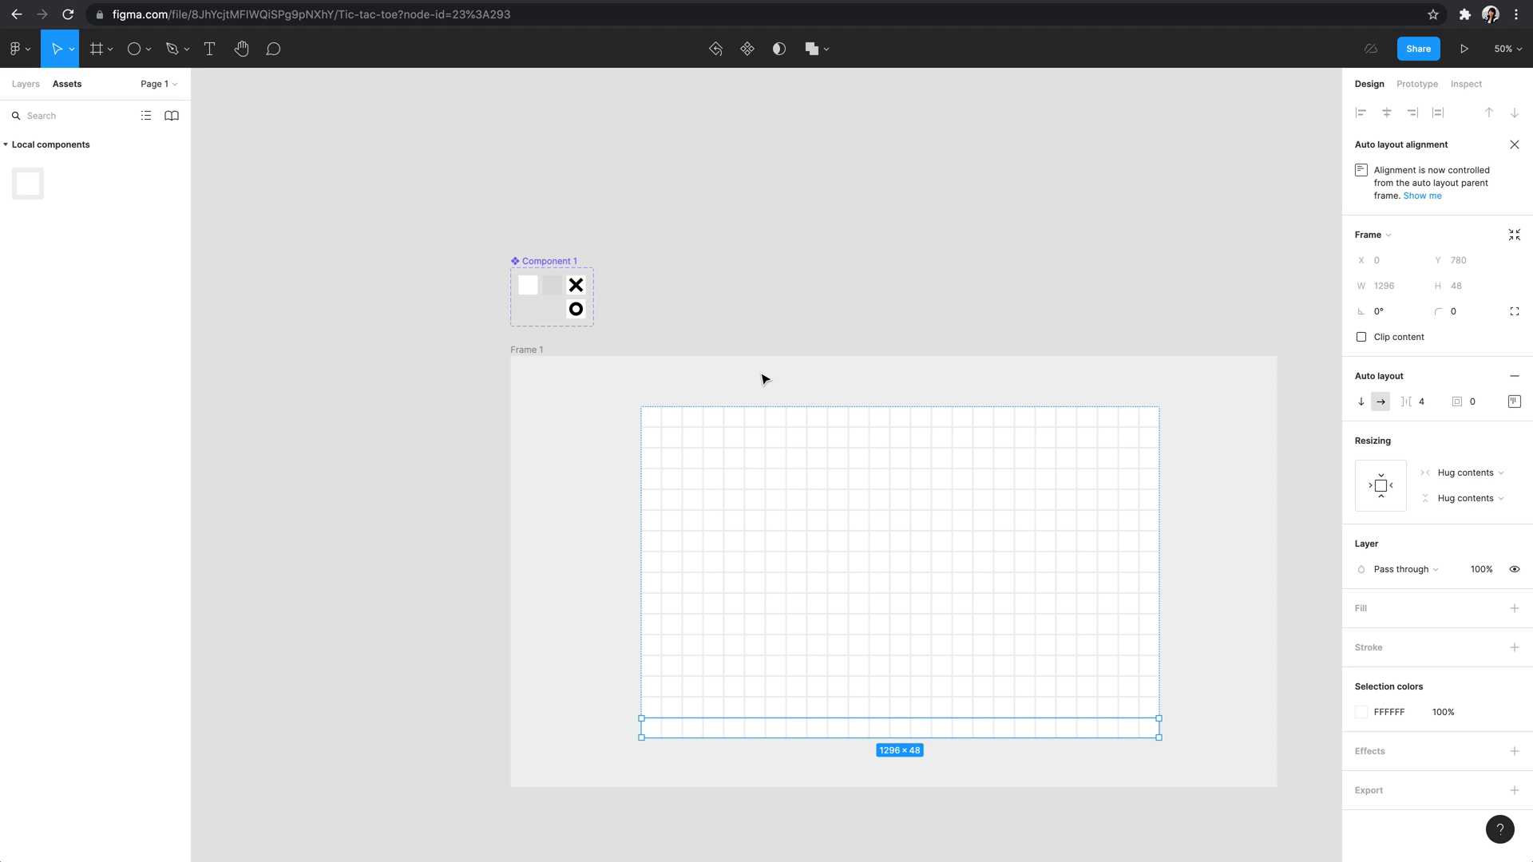
Step: Present the board frame as a prototype and test it by placing X and O marks in neighbouring squares
{"action": "left_click", "coordinate": [724, 387]}
{"action": "left_click", "coordinate": [535, 350]}
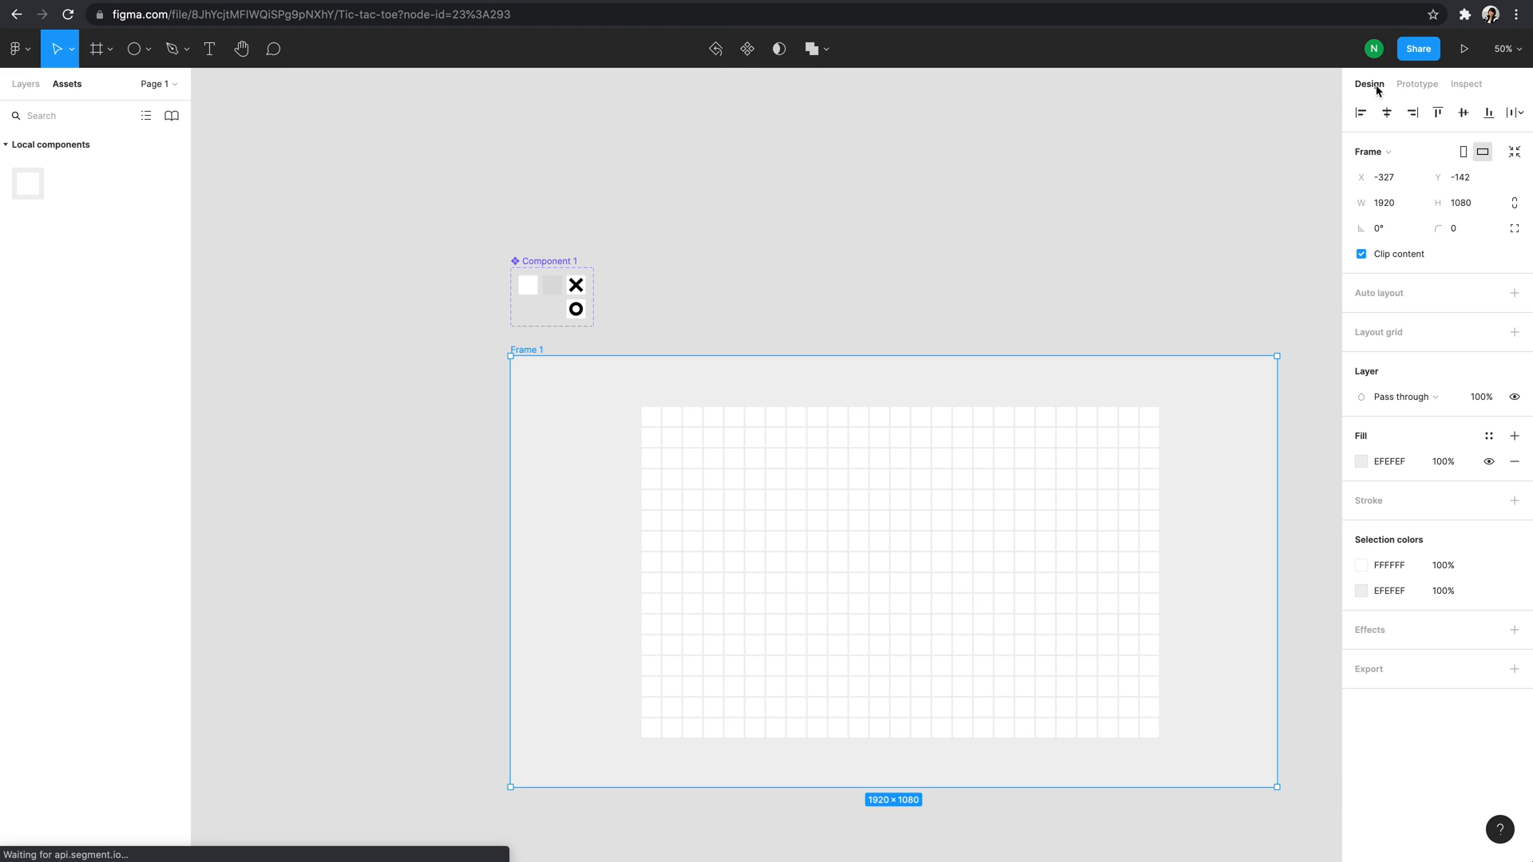
{"action": "left_click", "coordinate": [1464, 48]}
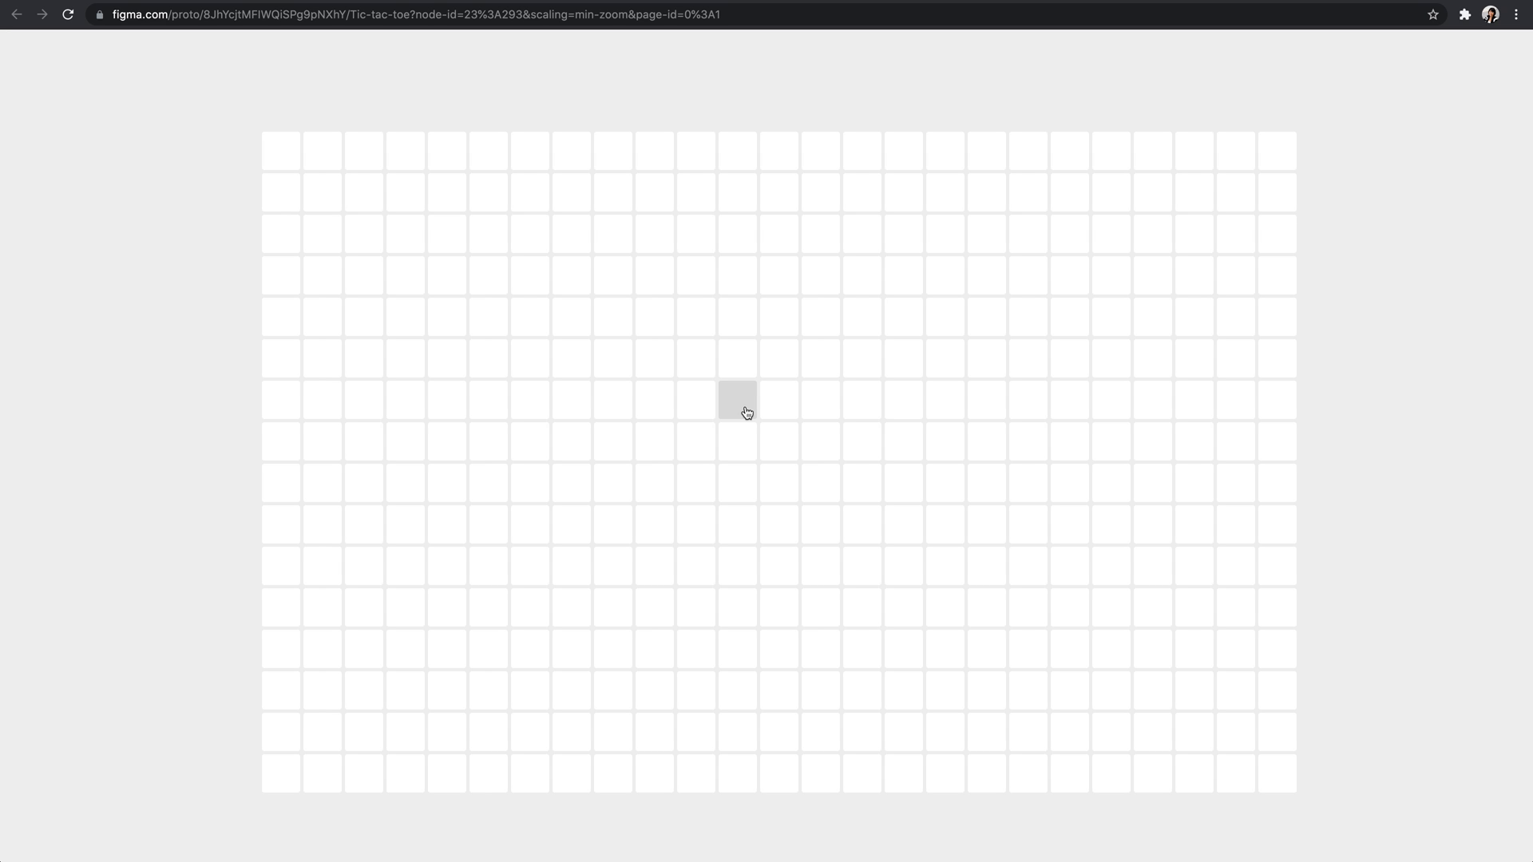
{"action": "left_click", "coordinate": [780, 443]}
{"action": "left_click", "coordinate": [740, 443]}
{"action": "left_click", "coordinate": [739, 487]}
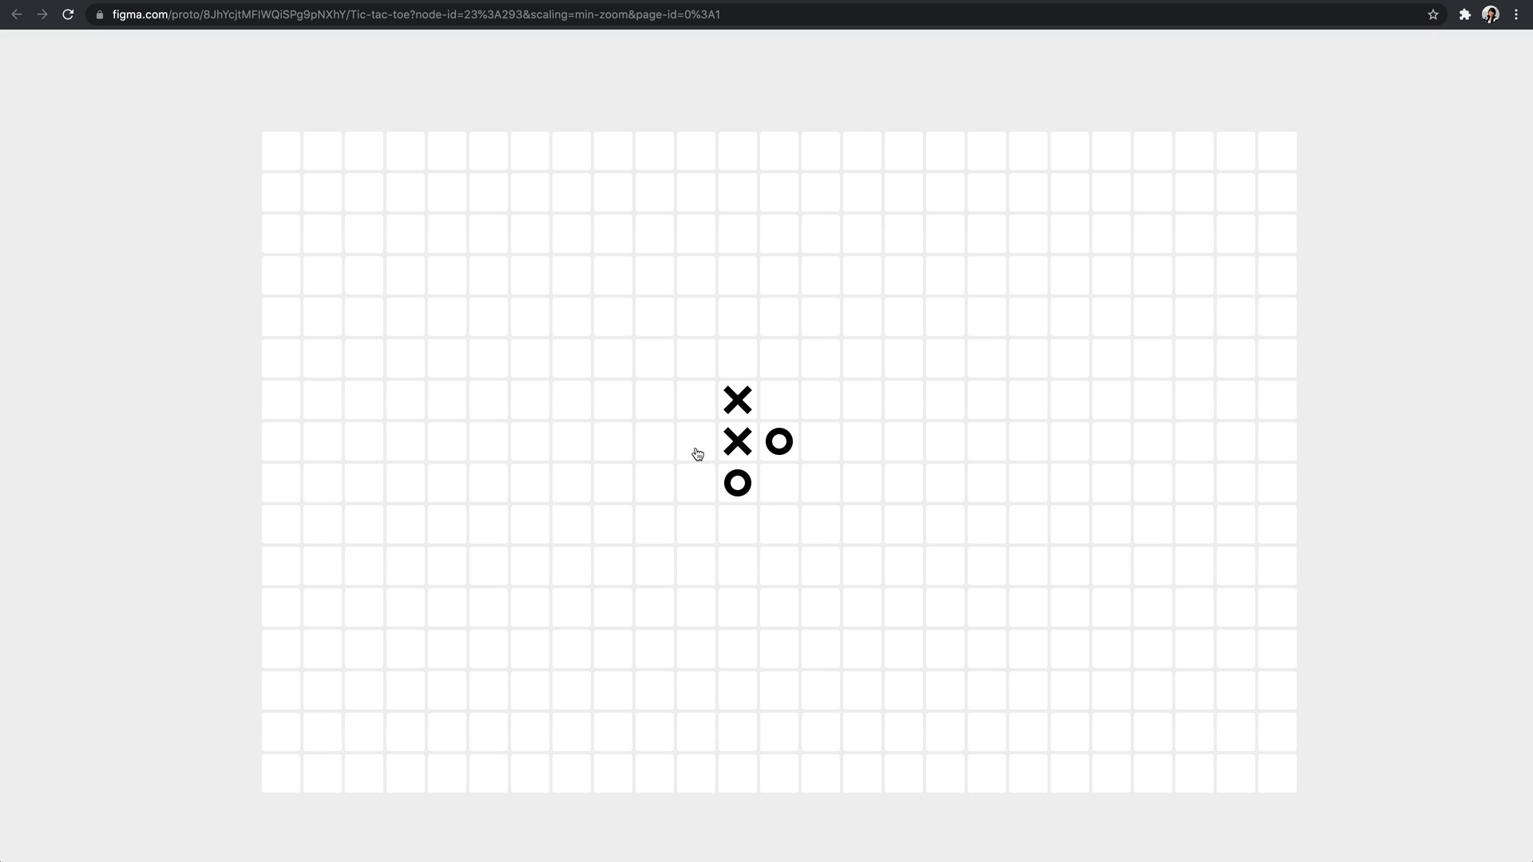
{"action": "left_click", "coordinate": [697, 406]}
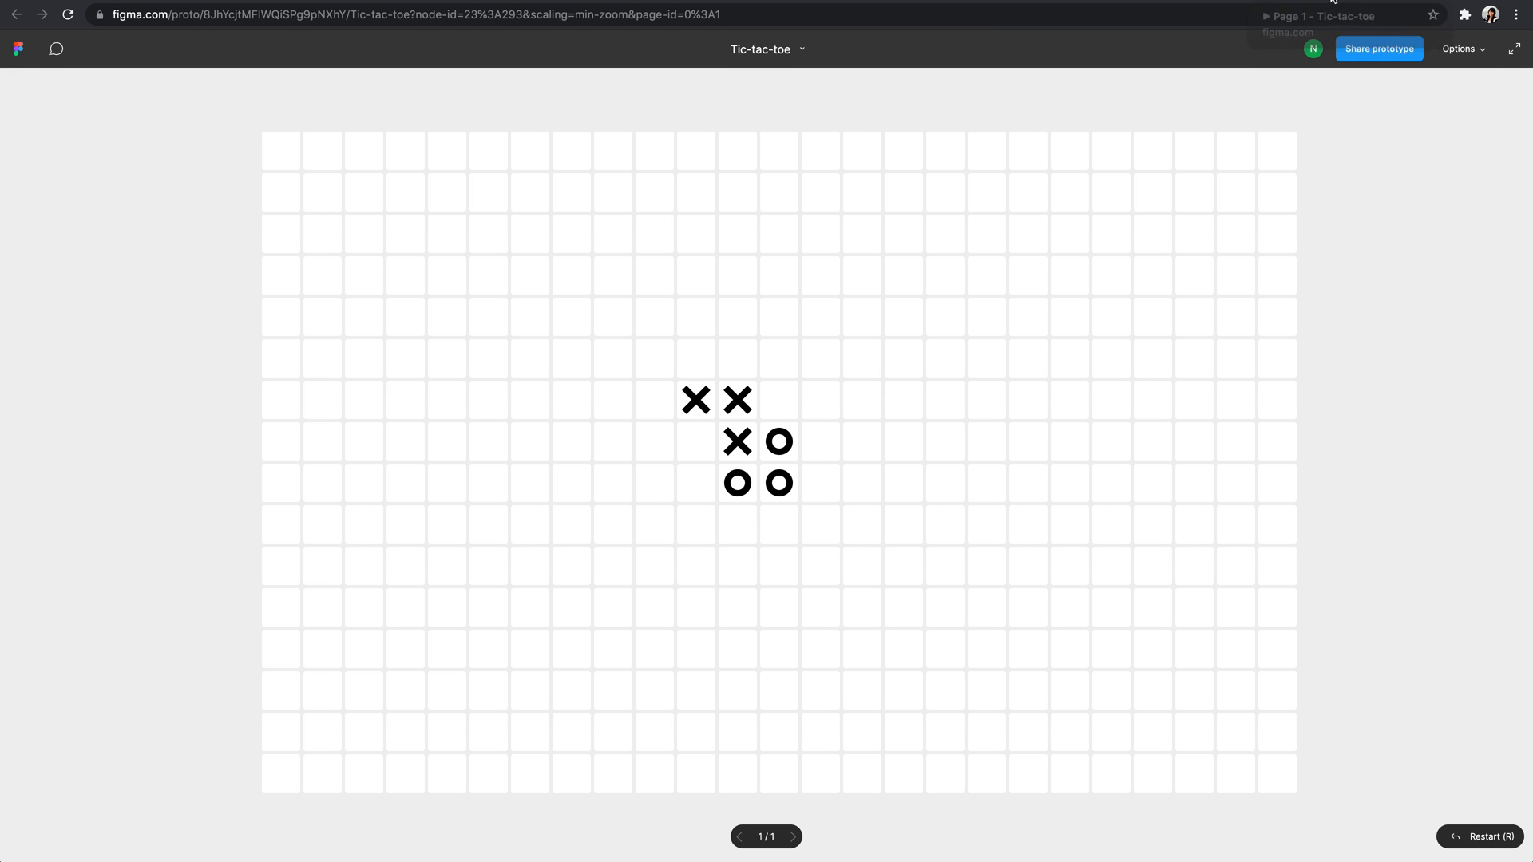
Step: Return to the design file and change the fill of the X shape in its component variant from black to dark red
{"action": "left_click", "coordinate": [1332, 2]}
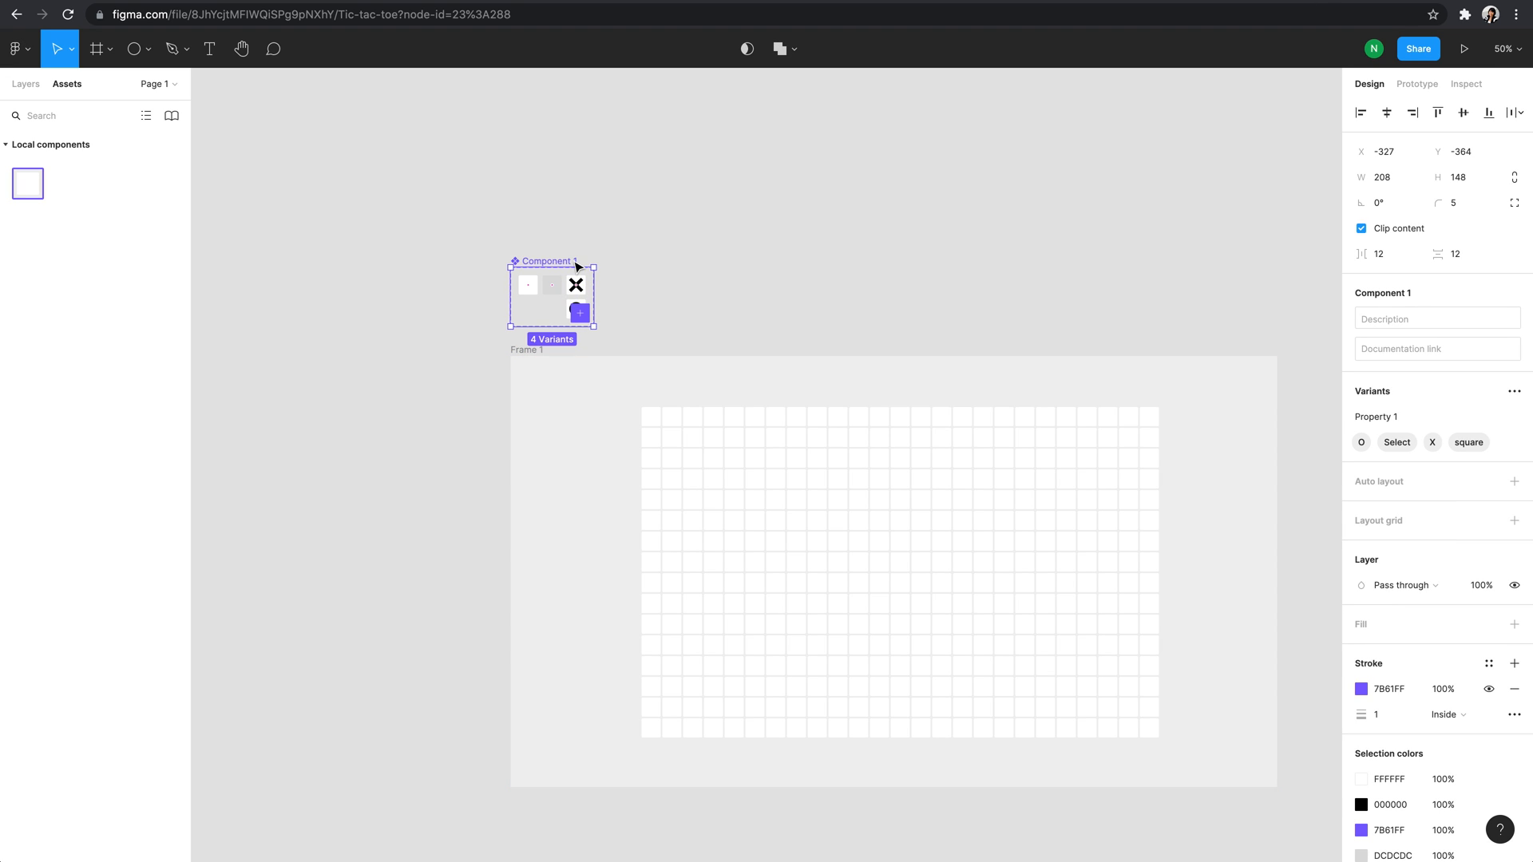
{"action": "key", "text": "shift+2"}
{"action": "double_click", "coordinate": [978, 348]}
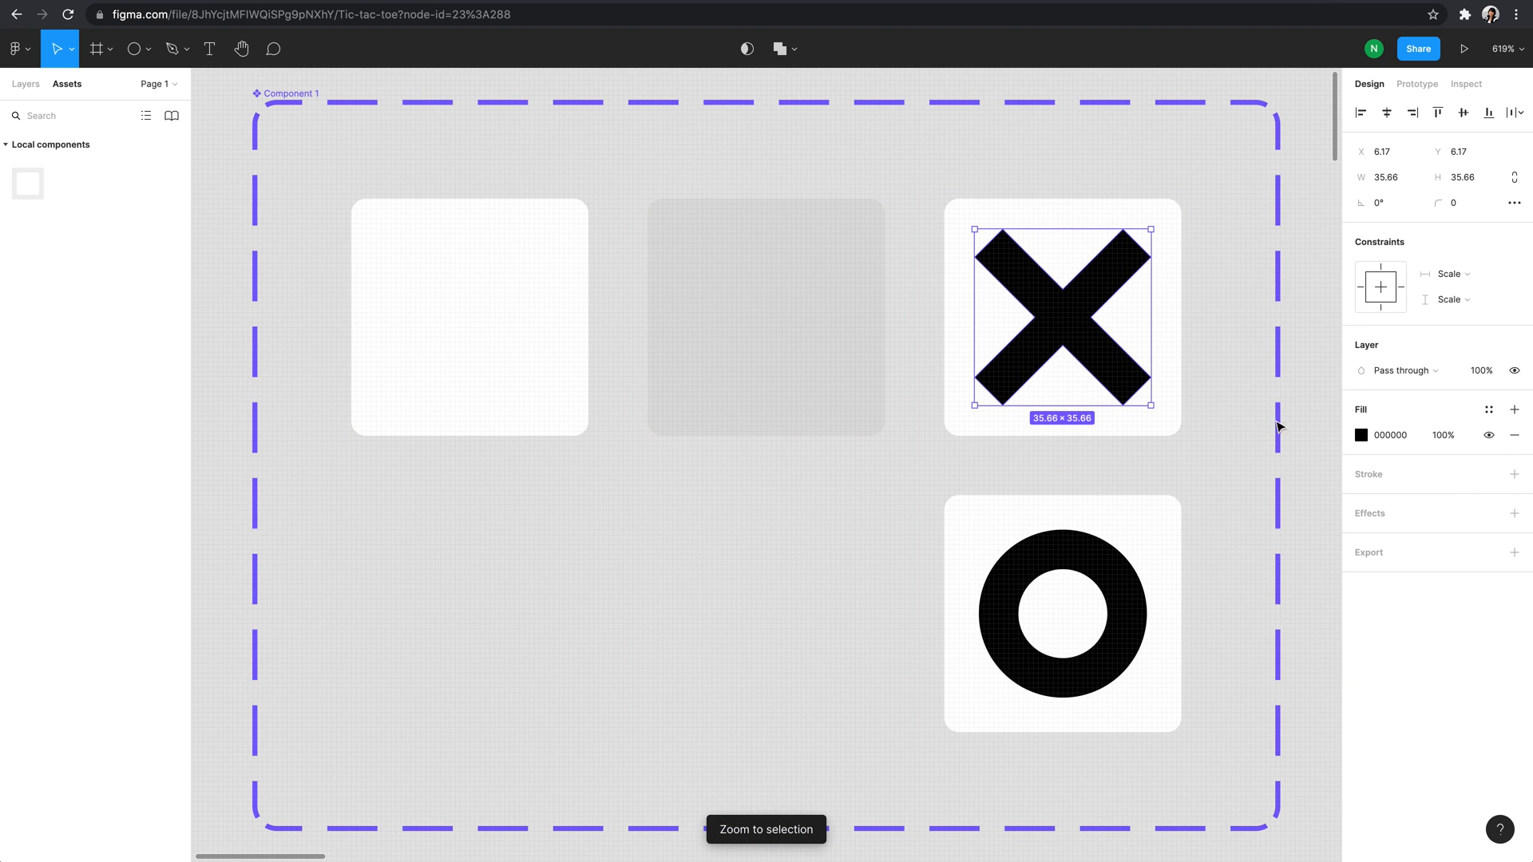
{"action": "left_click", "coordinate": [1361, 435]}
{"action": "mouse_move", "coordinate": [1281, 505]}
{"action": "left_mouse_down"}
{"action": "mouse_move", "coordinate": [1373, 544]}
{"action": "mouse_move", "coordinate": [1389, 513]}
{"action": "left_mouse_up"}
Step: Set the stroke of the O ring in its component variant to dark blue, 00109C
{"action": "left_click", "coordinate": [1129, 605]}
{"action": "left_click", "coordinate": [1129, 605]}
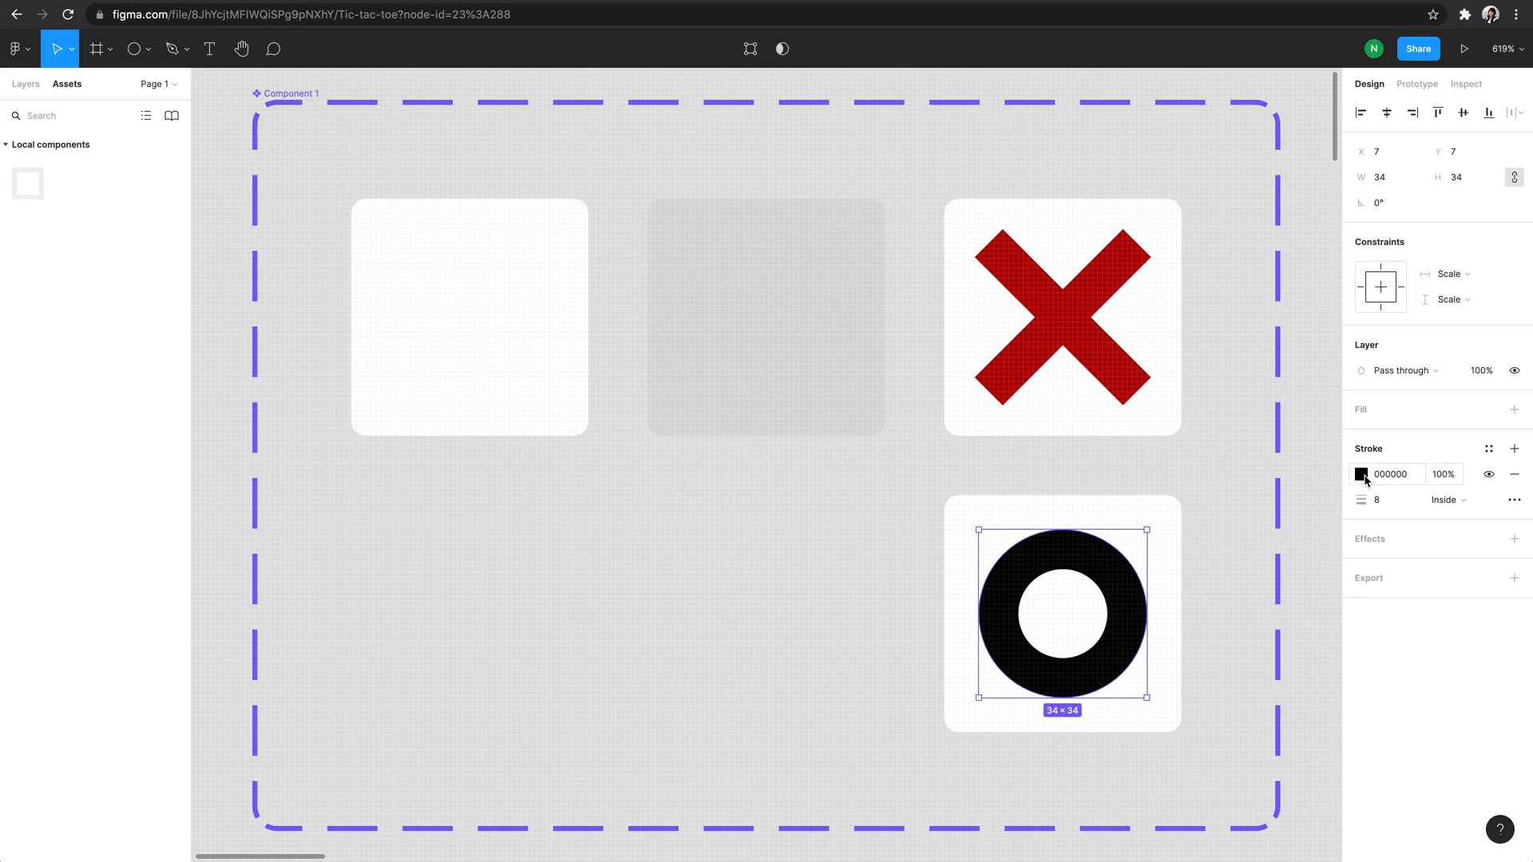
{"action": "left_click", "coordinate": [1361, 475]}
{"action": "left_click", "coordinate": [1280, 674]}
{"action": "mouse_move", "coordinate": [1317, 603]}
{"action": "left_mouse_down"}
{"action": "mouse_move", "coordinate": [1394, 519]}
{"action": "mouse_move", "coordinate": [1401, 540]}
{"action": "left_mouse_up"}
{"action": "key", "text": "Escape"}
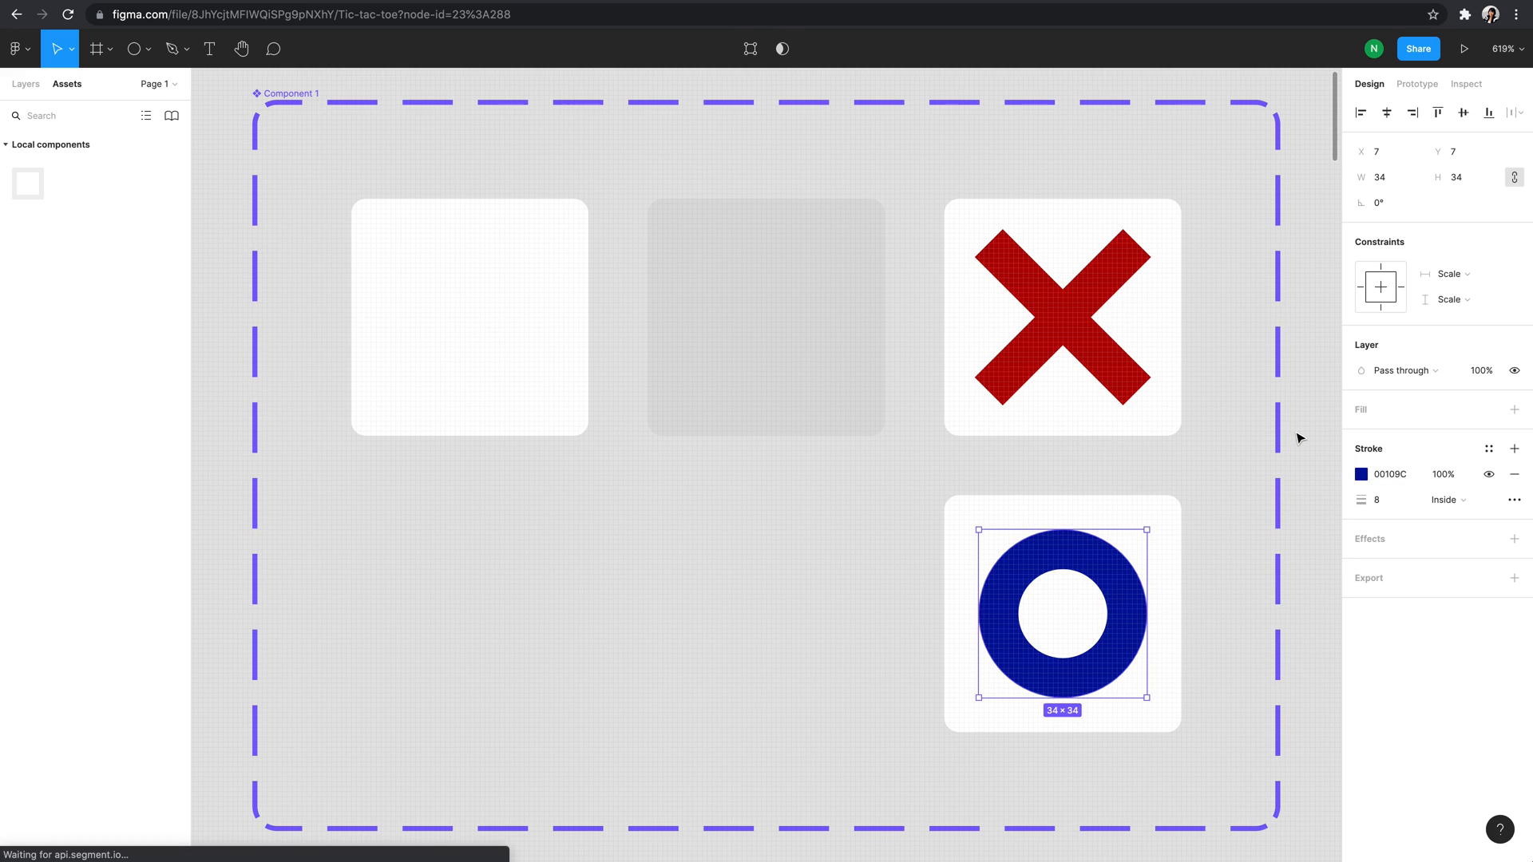
{"action": "left_click", "coordinate": [1299, 438]}
Step: Present the board frame as a prototype and test the recoloured marks by alternately placing X and O in neighbouring squares around the centre
{"action": "key", "text": "shift+0"}
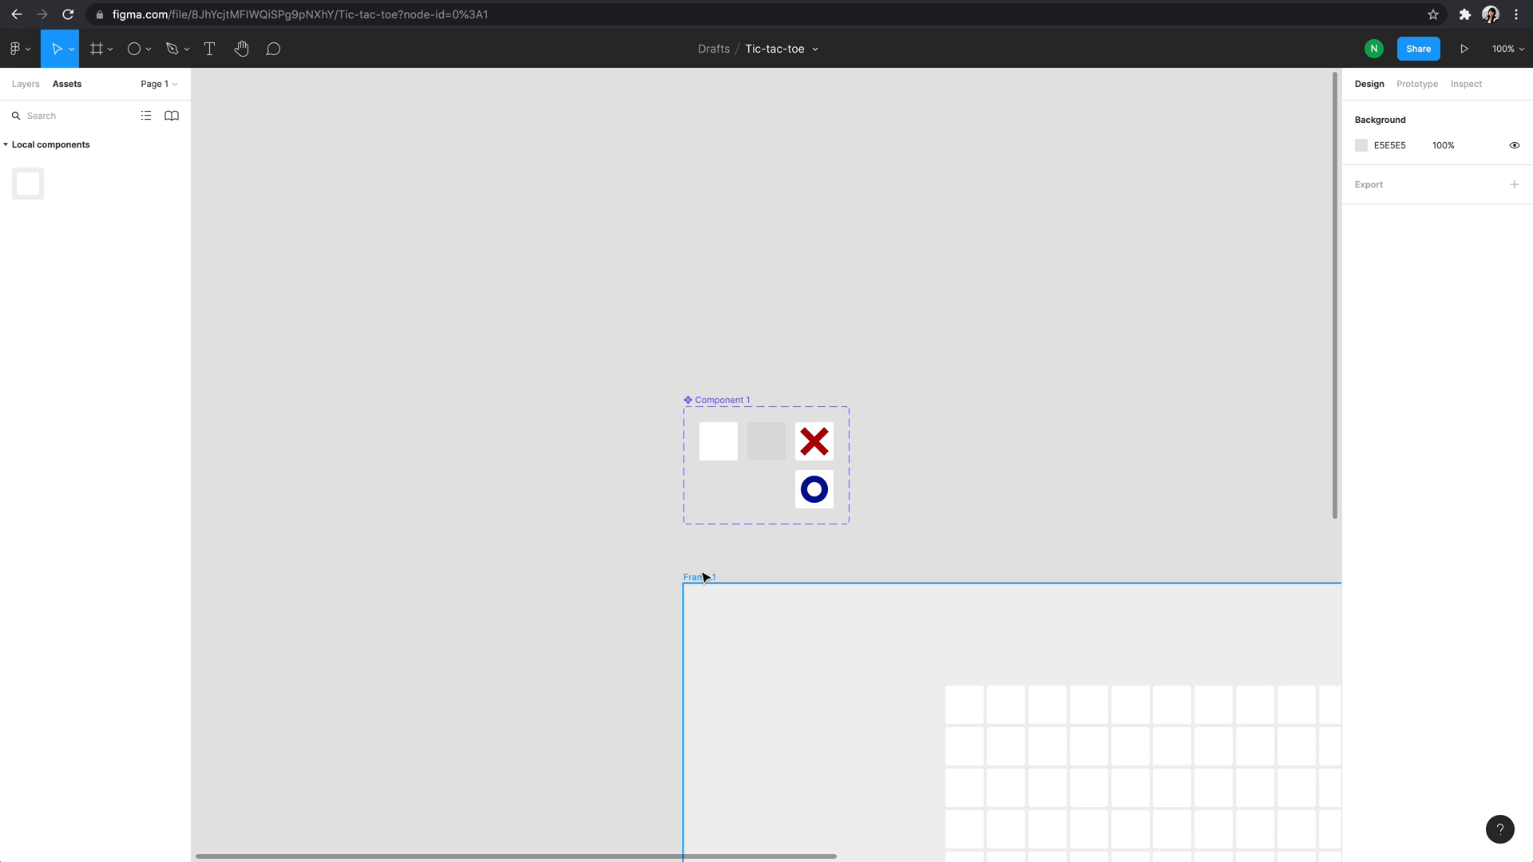
{"action": "left_click", "coordinate": [704, 576]}
{"action": "left_click", "coordinate": [1464, 49]}
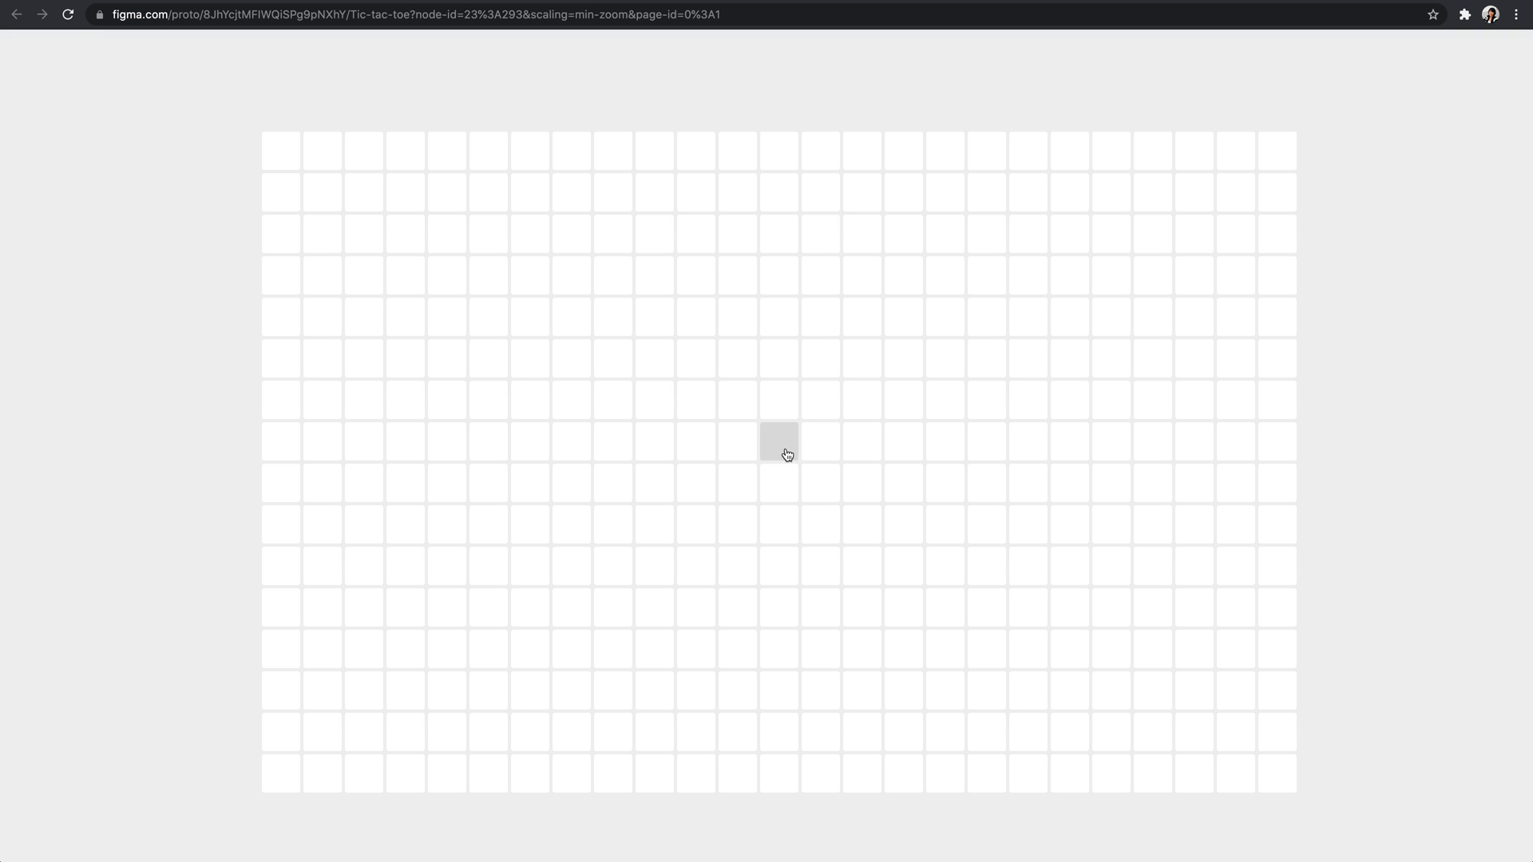
{"action": "left_click", "coordinate": [779, 442]}
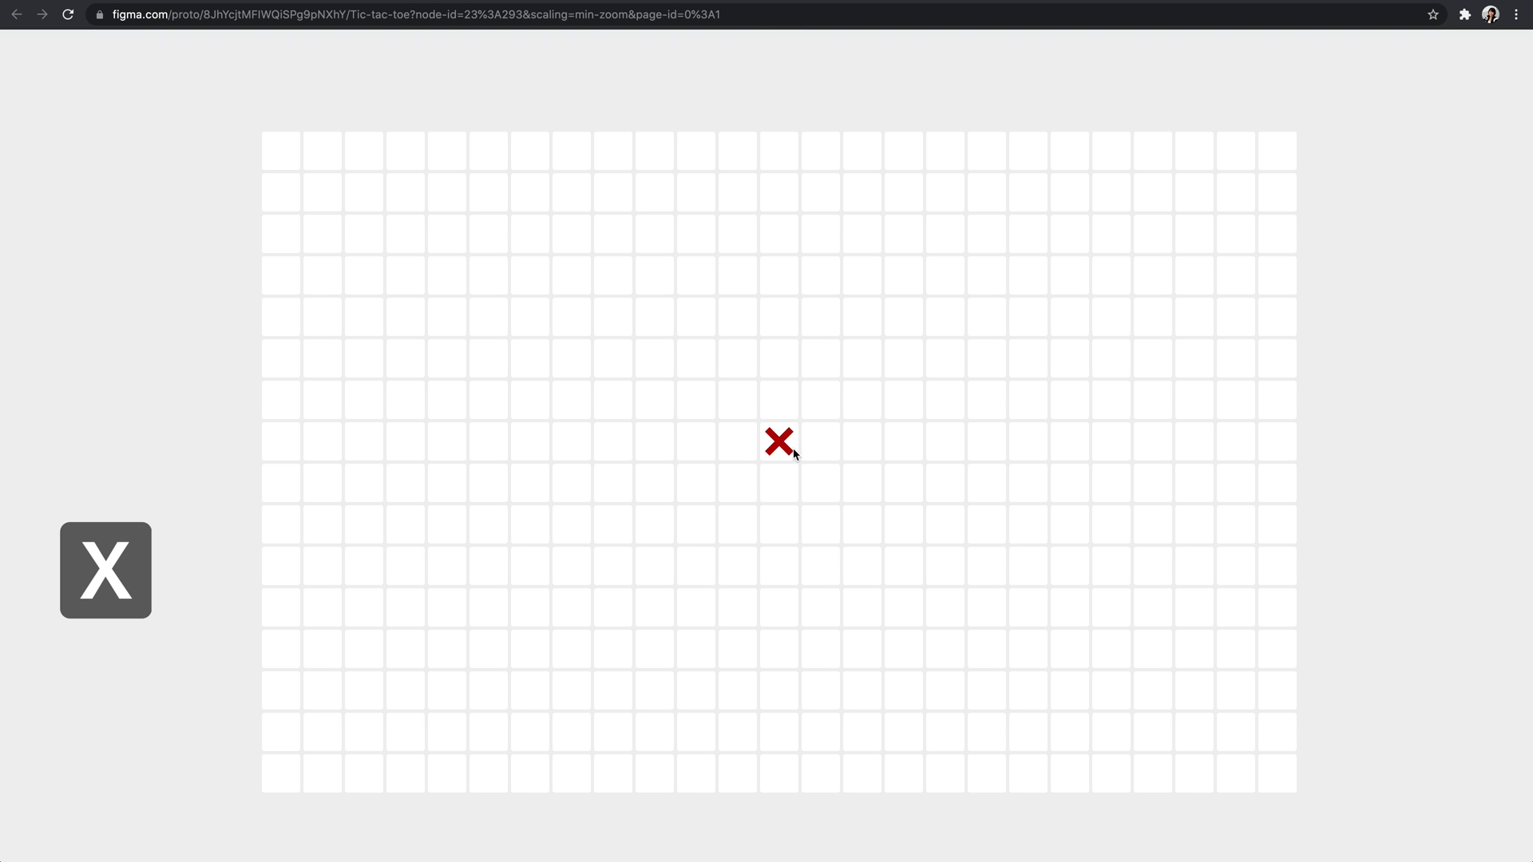
{"action": "left_click", "coordinate": [821, 489]}
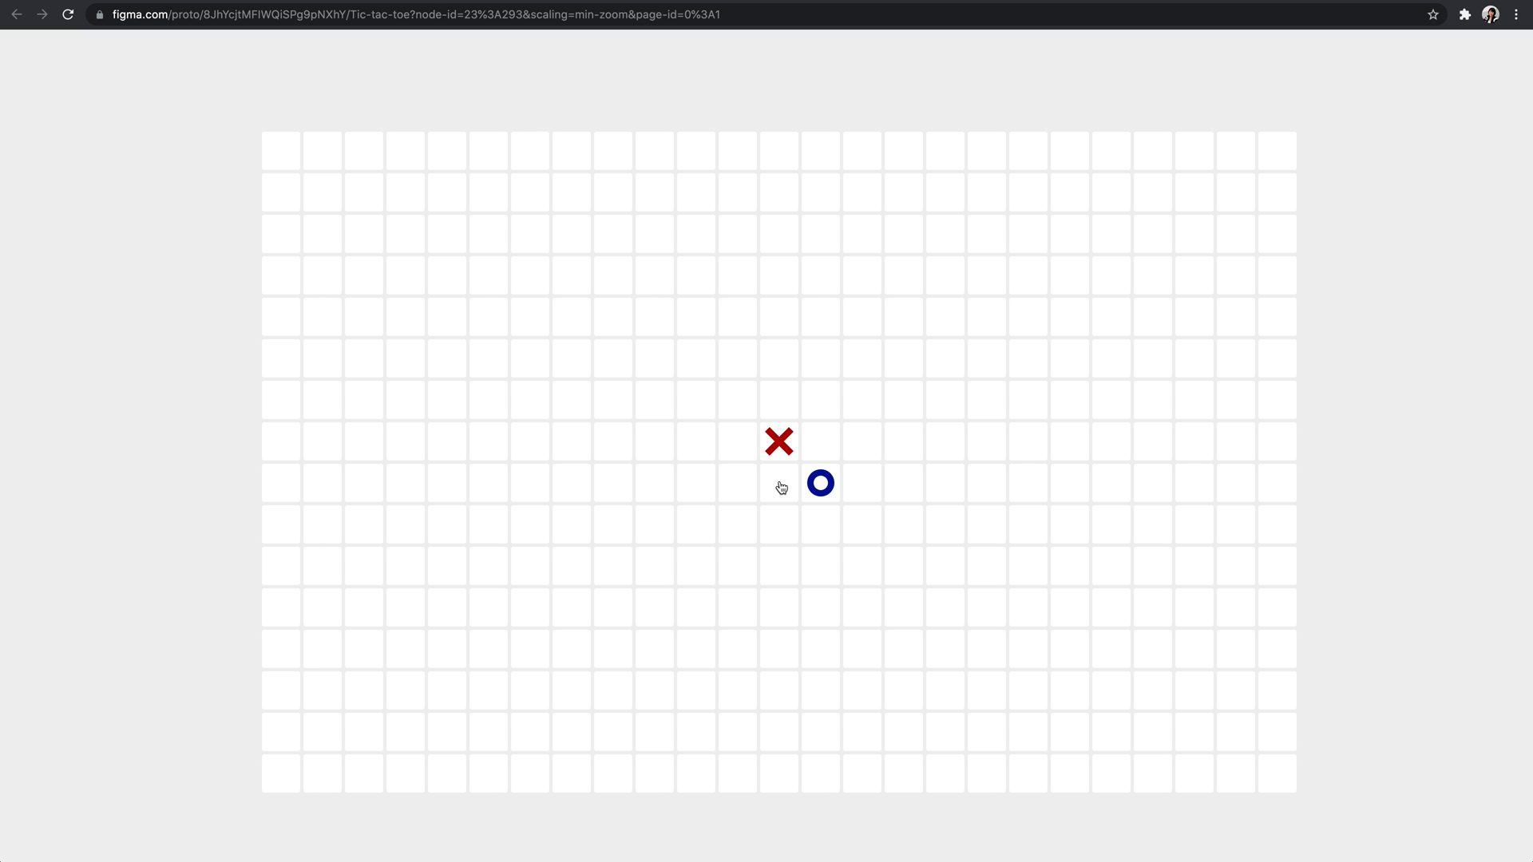
{"action": "left_click", "coordinate": [781, 488]}
{"action": "left_click", "coordinate": [783, 533]}
{"action": "left_click", "coordinate": [861, 456]}
{"action": "left_click", "coordinate": [815, 445]}
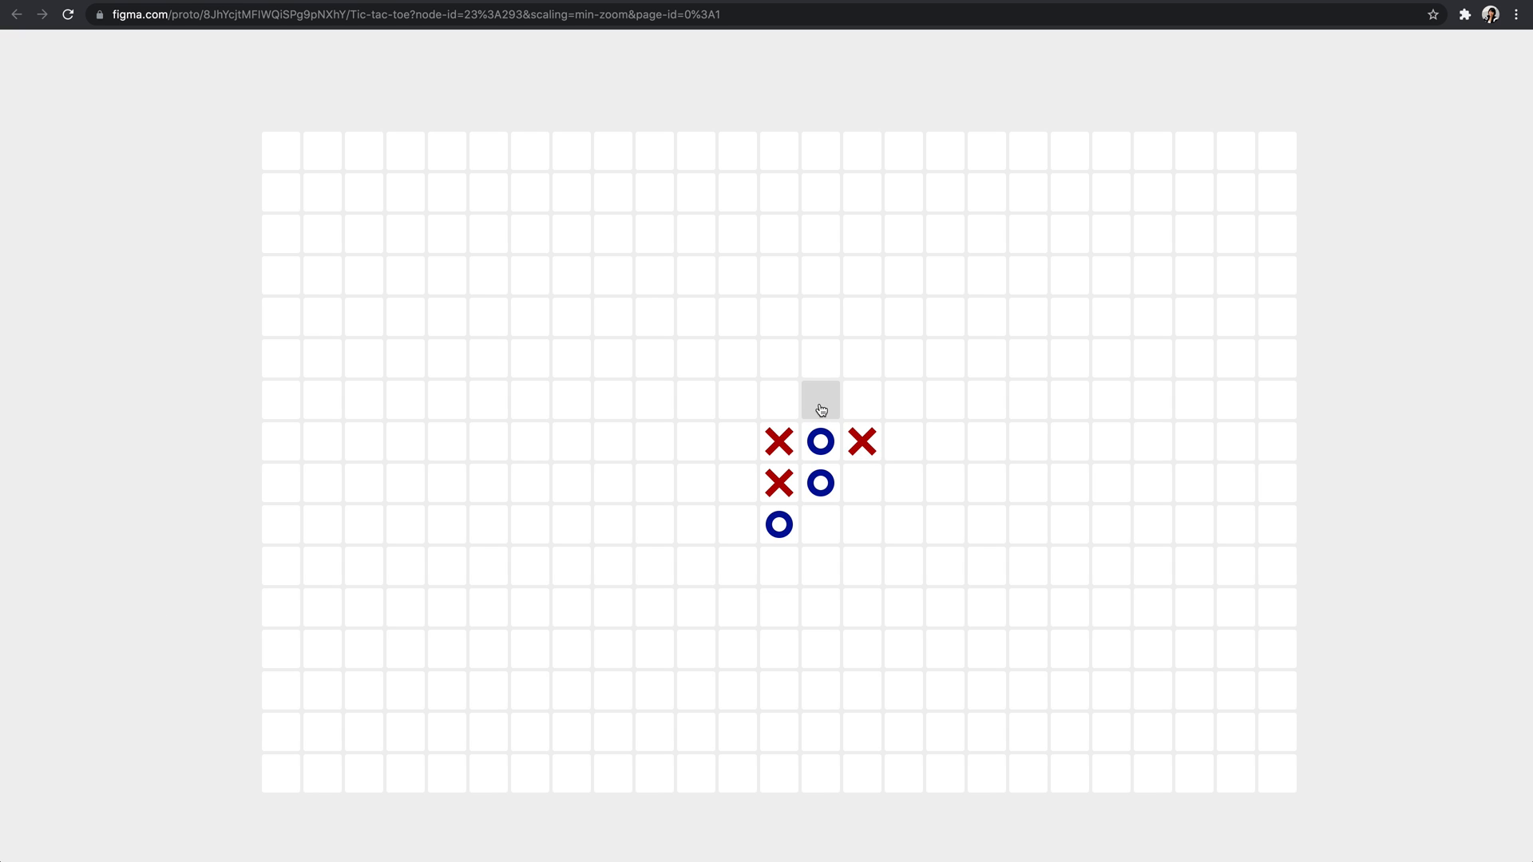
{"action": "left_click", "coordinate": [821, 409]}
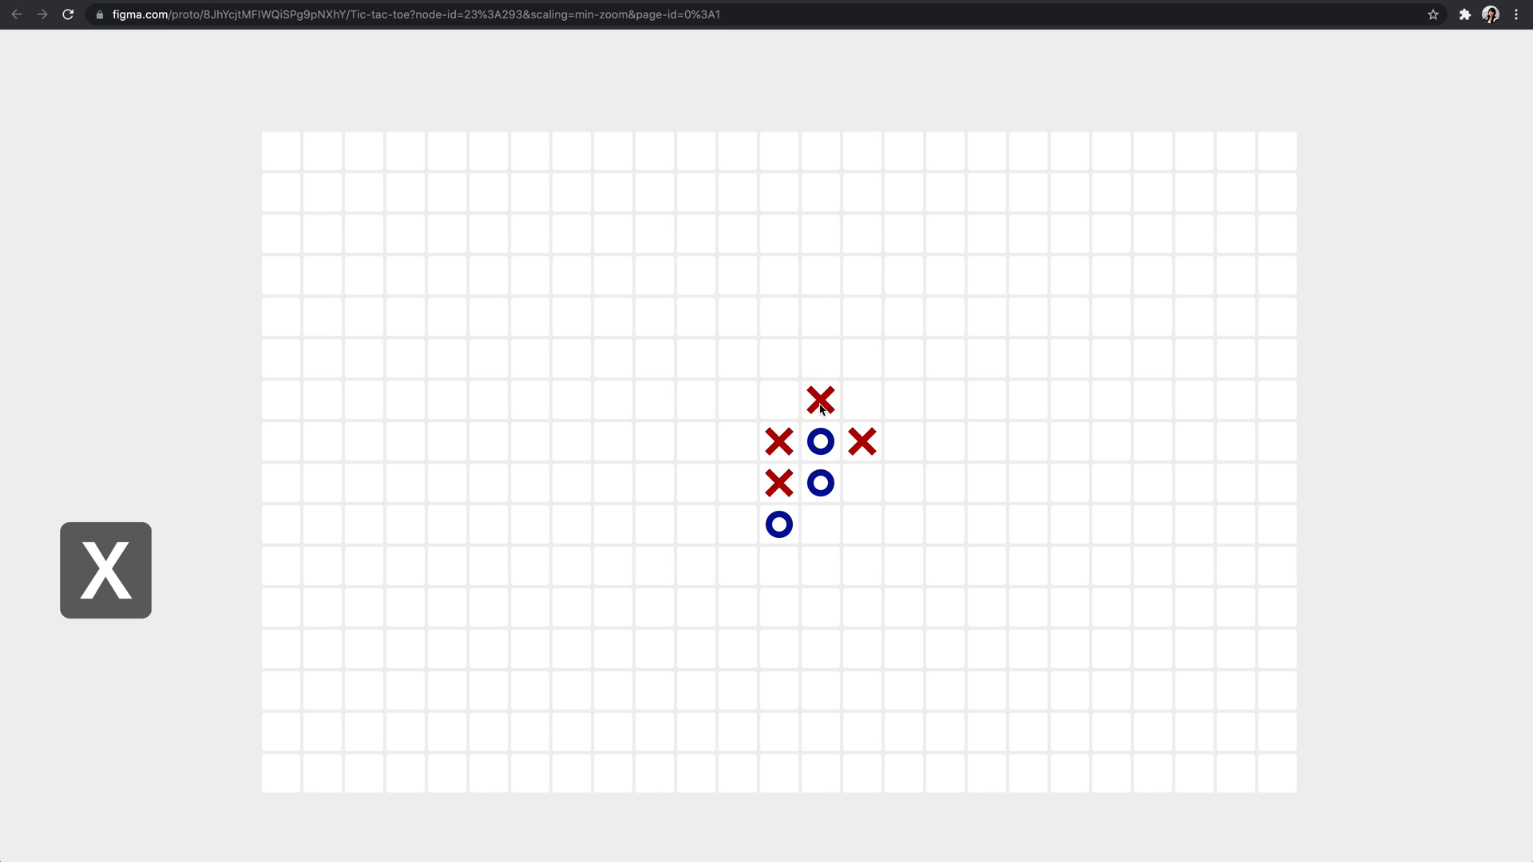
{"action": "left_click", "coordinate": [831, 529]}
{"action": "left_click", "coordinate": [880, 539]}
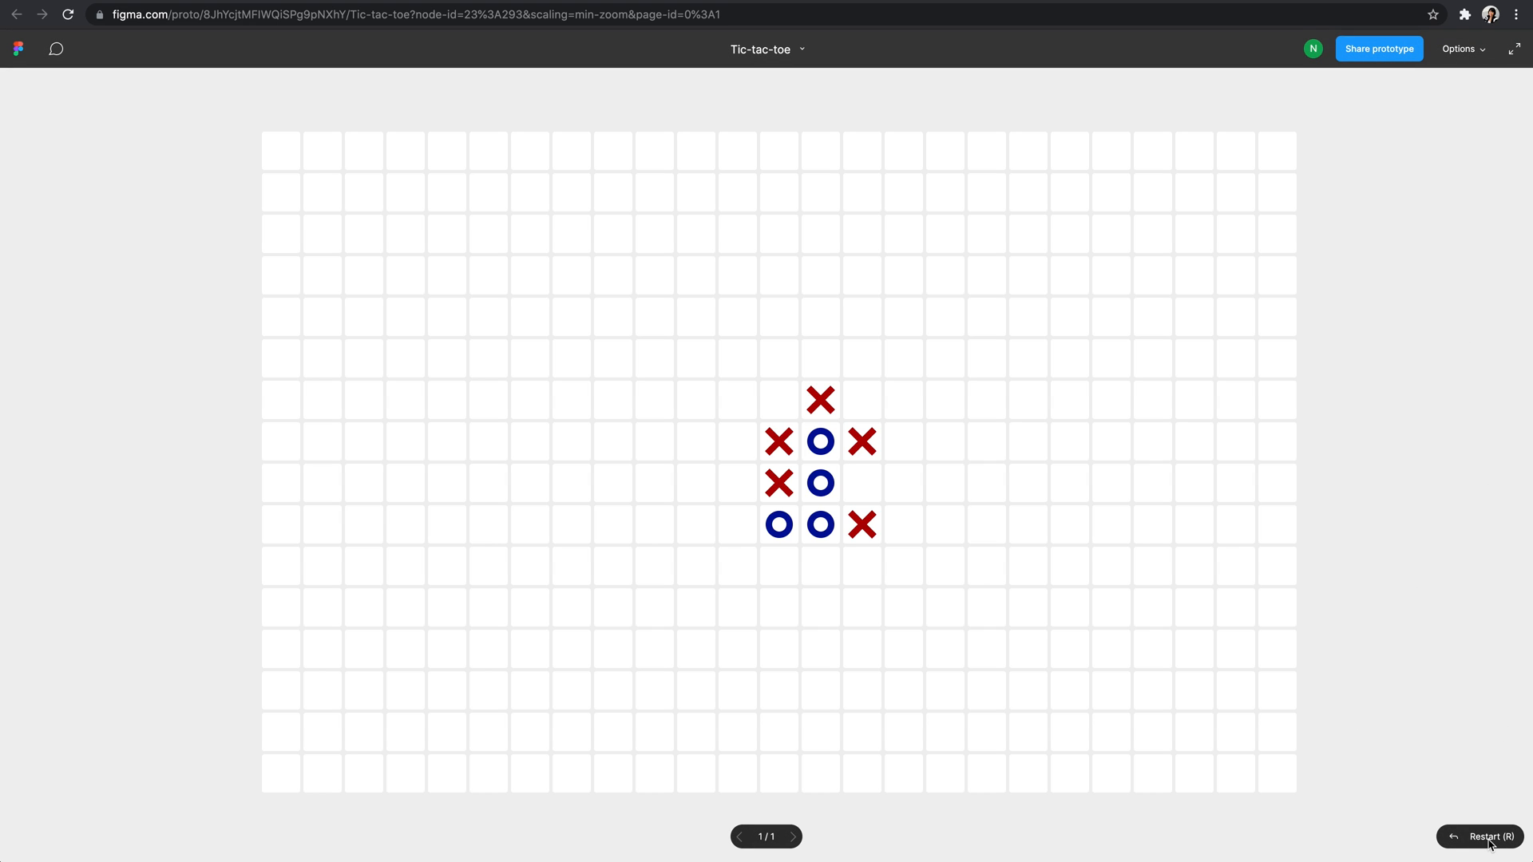
Step: Restart the prototype and play a longer game, placing red X and blue O marks alternately outward from the centre of the board
{"action": "left_click", "coordinate": [1490, 836]}
{"action": "left_click", "coordinate": [776, 447]}
{"action": "left_click", "coordinate": [821, 443]}
{"action": "left_click", "coordinate": [827, 487]}
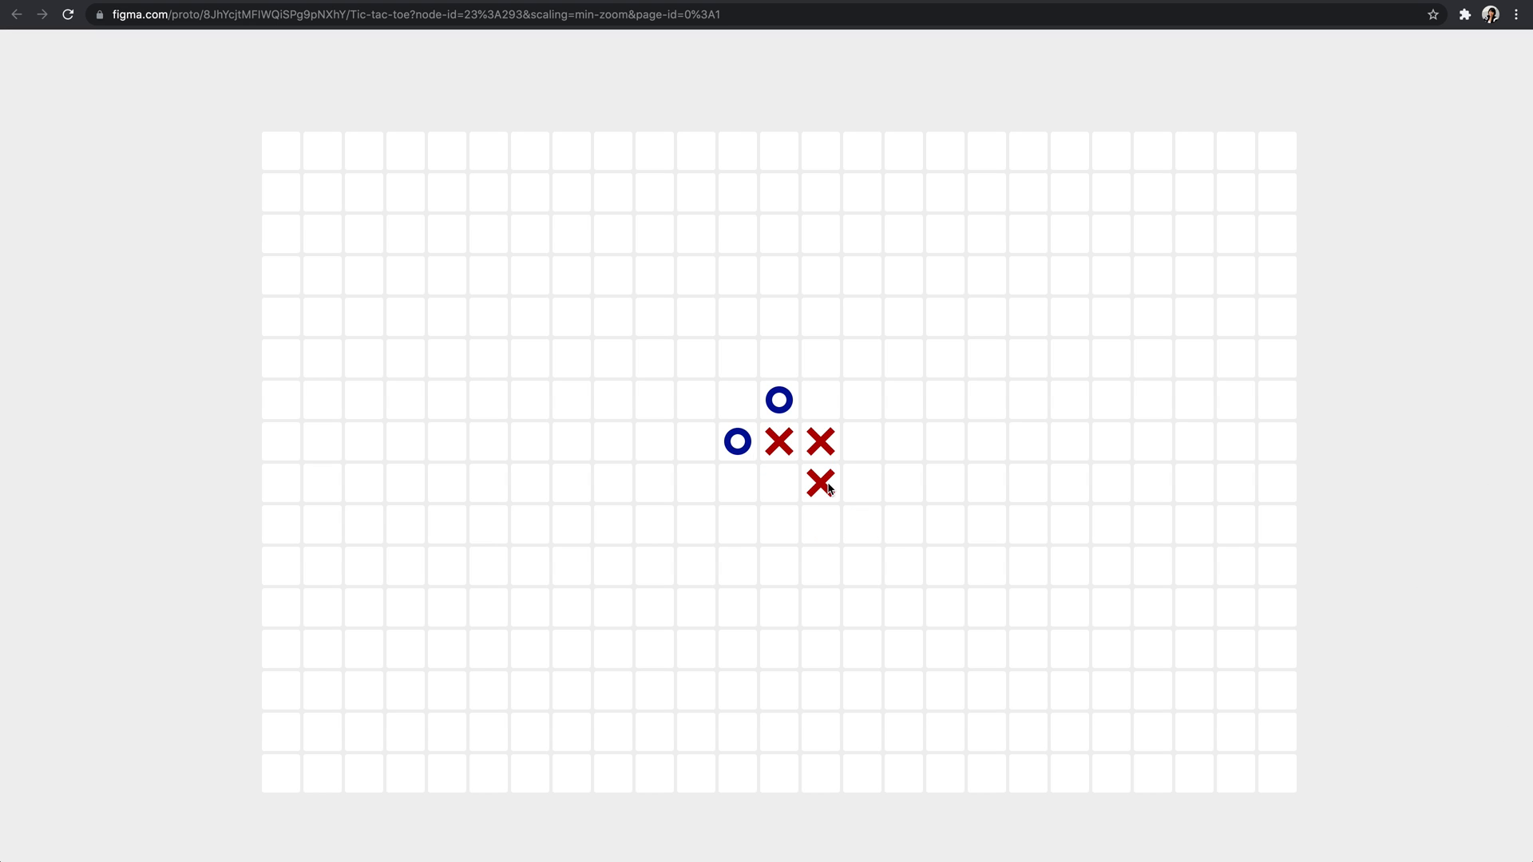
{"action": "left_click", "coordinate": [825, 407]}
{"action": "left_click", "coordinate": [701, 494]}
{"action": "left_click", "coordinate": [743, 530]}
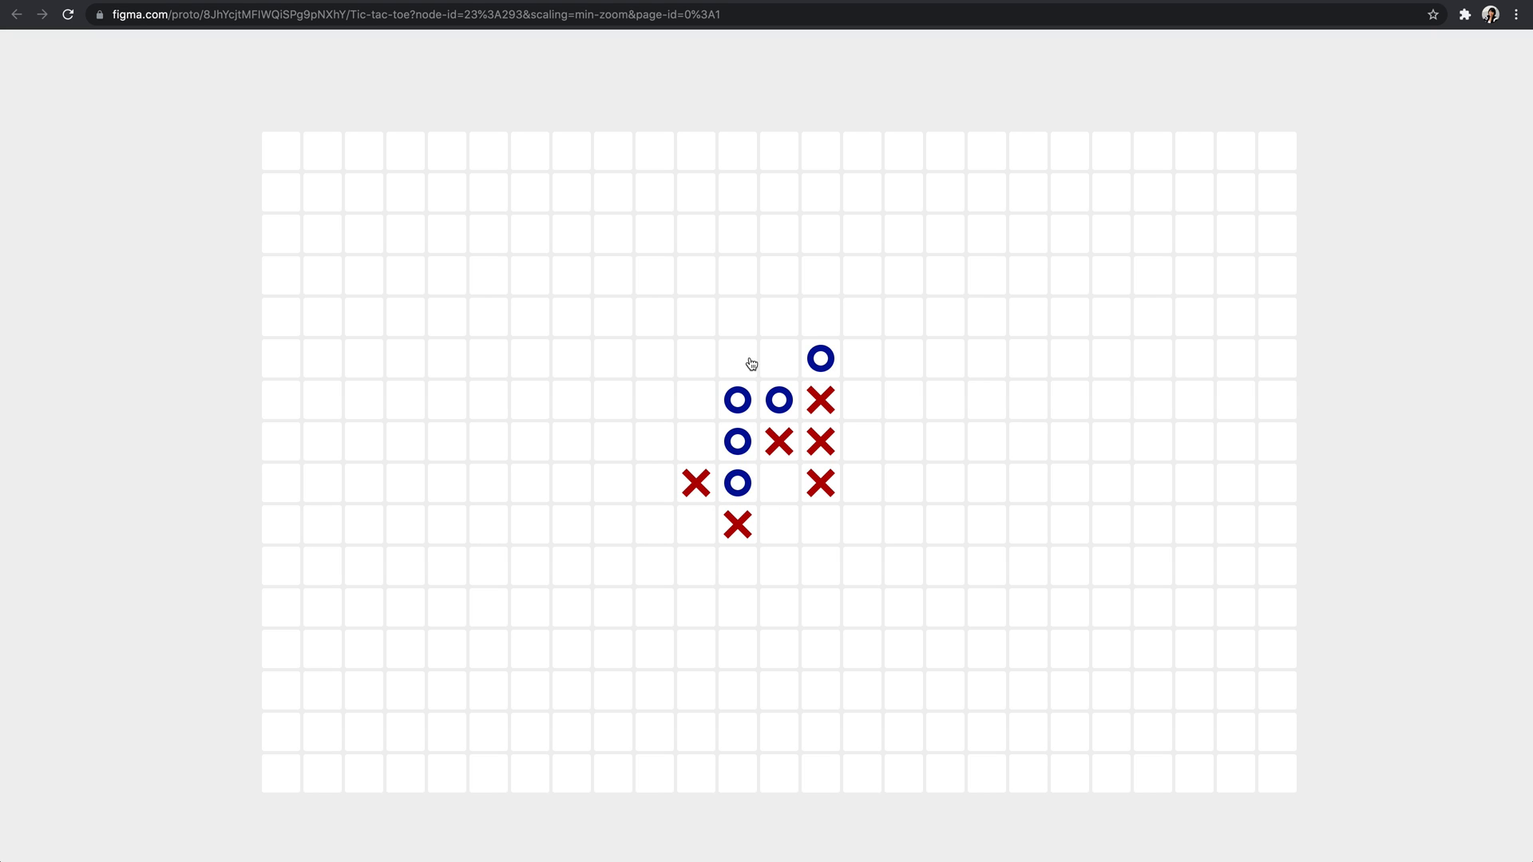
{"action": "left_click", "coordinate": [743, 324]}
{"action": "left_click", "coordinate": [869, 366]}
{"action": "left_click", "coordinate": [661, 373]}
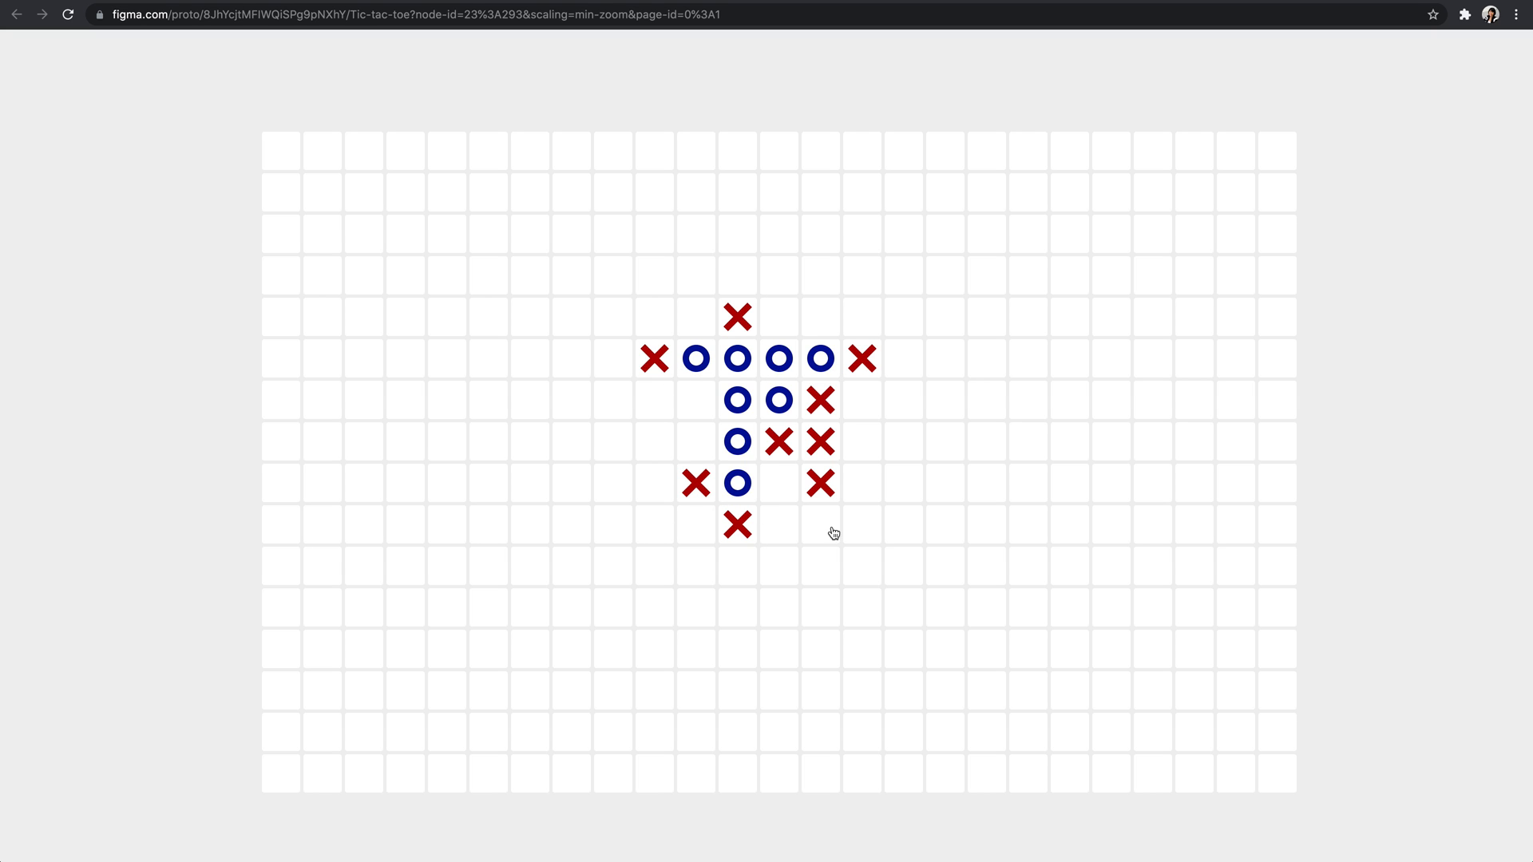
{"action": "left_click", "coordinate": [694, 451]}
{"action": "left_click", "coordinate": [813, 319]}
{"action": "left_click", "coordinate": [657, 482]}
{"action": "left_click", "coordinate": [625, 535]}
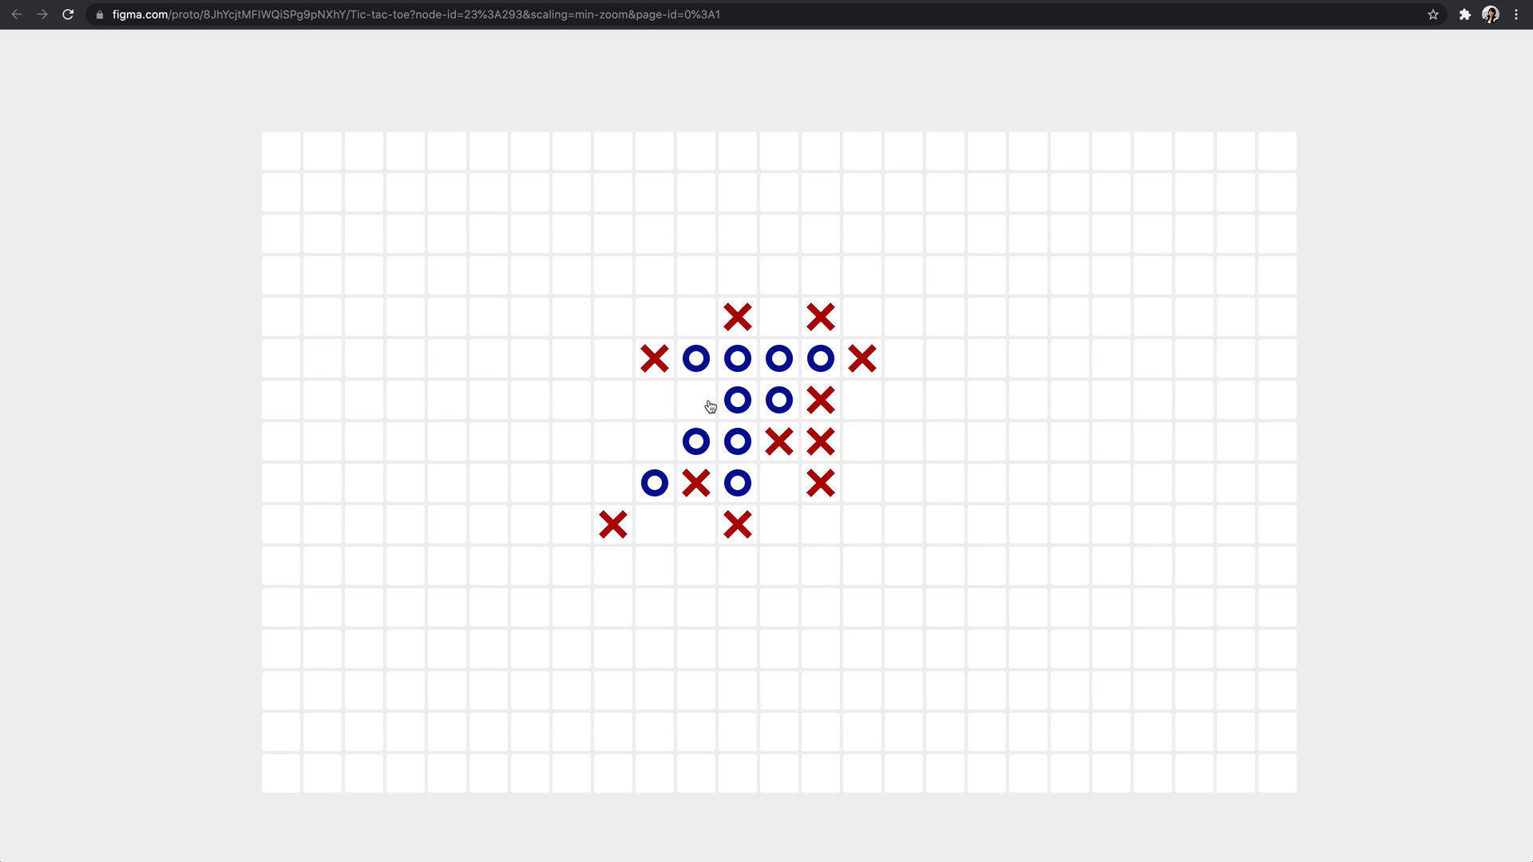
{"action": "left_click", "coordinate": [658, 405]}
{"action": "left_click", "coordinate": [619, 371]}
{"action": "left_click", "coordinate": [784, 532]}
{"action": "left_click", "coordinate": [820, 573]}
{"action": "left_click", "coordinate": [820, 527]}
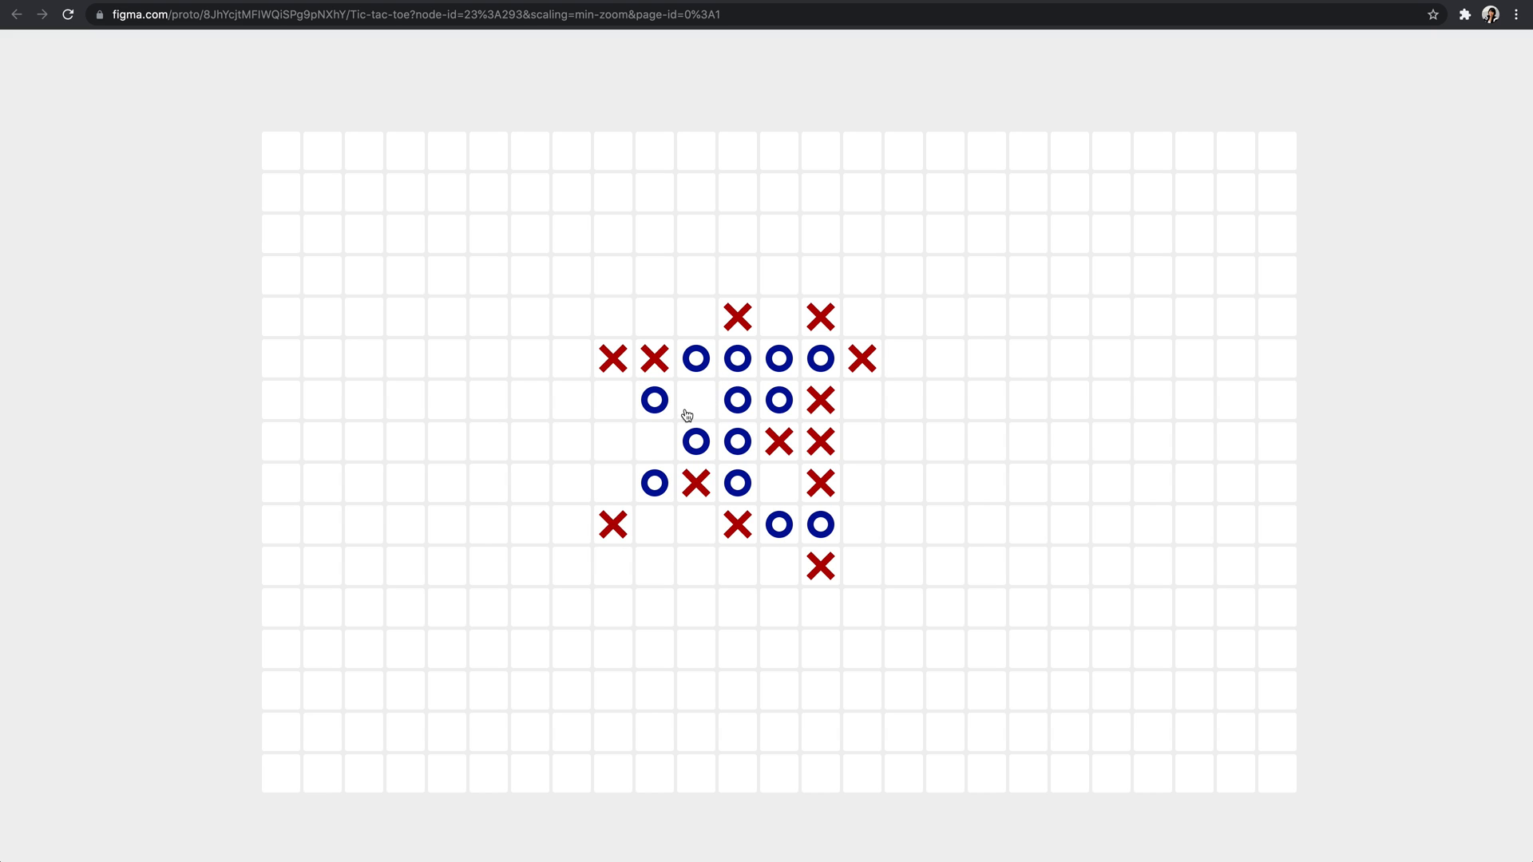
{"action": "left_click", "coordinate": [779, 325]}
{"action": "left_click", "coordinate": [856, 323]}
{"action": "left_click", "coordinate": [903, 283]}
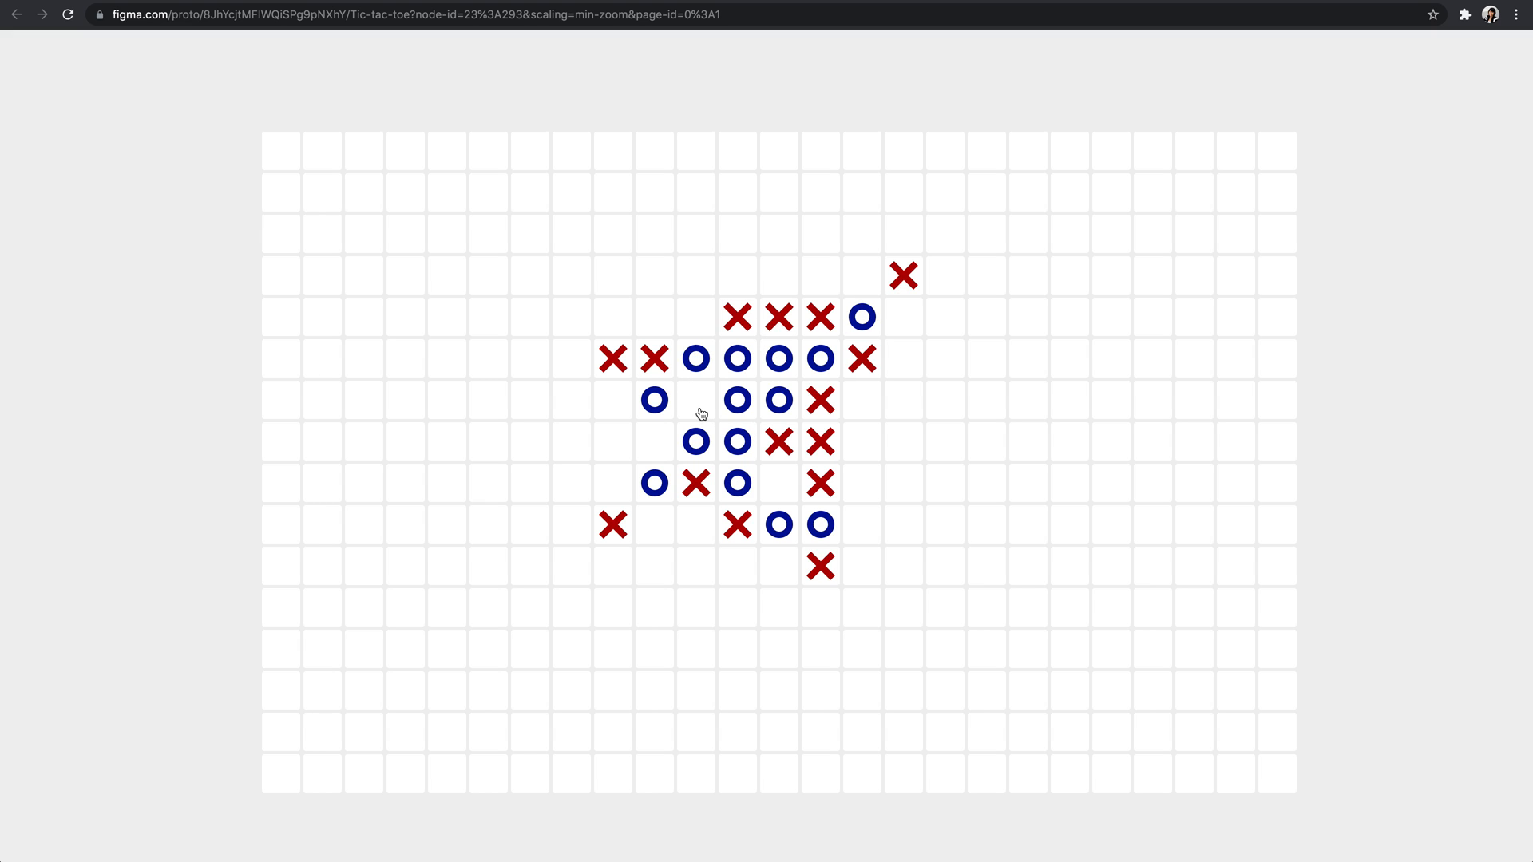
{"action": "left_click", "coordinate": [708, 416]}
{"action": "left_click", "coordinate": [626, 410]}
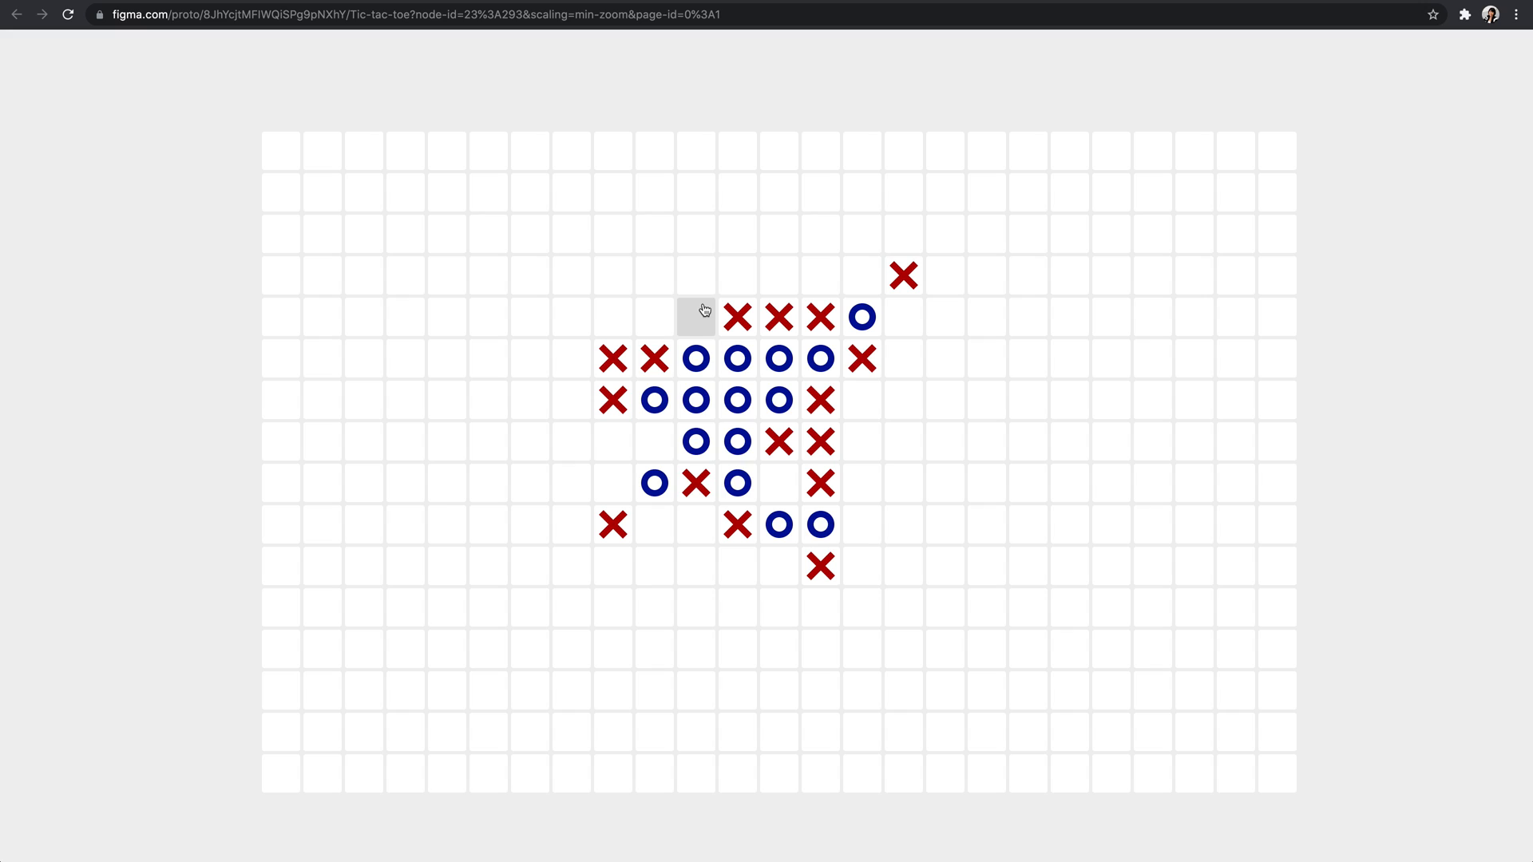